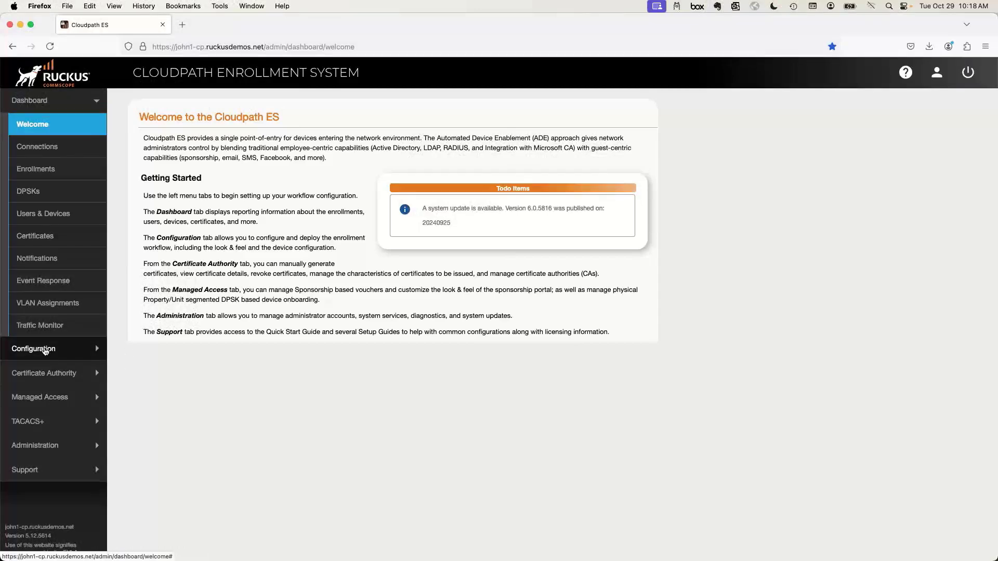
# Step: Open the EDU_Production workflow from the Workflows list in Manage Workflow
pyautogui.click(45, 351)
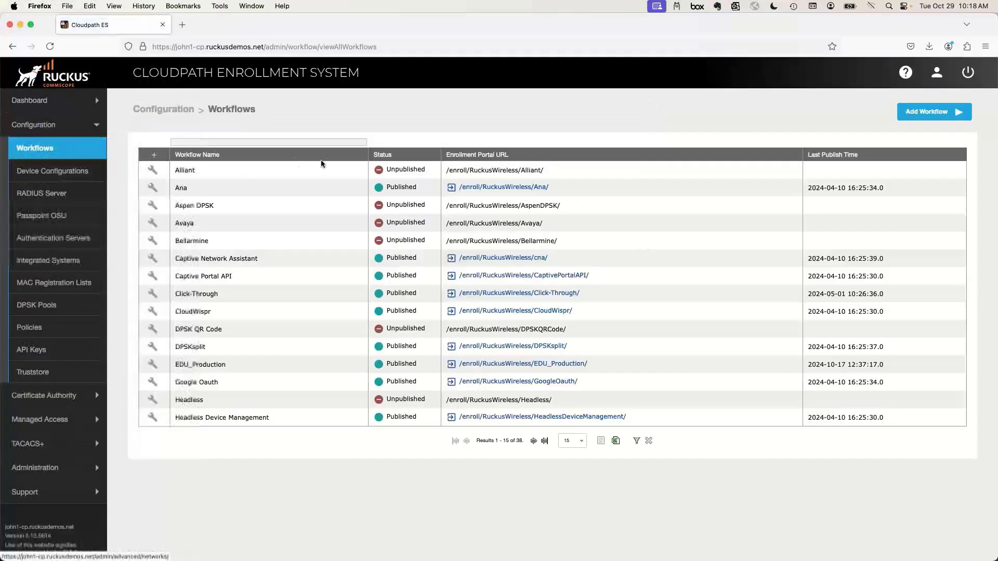
pyautogui.click(152, 364)
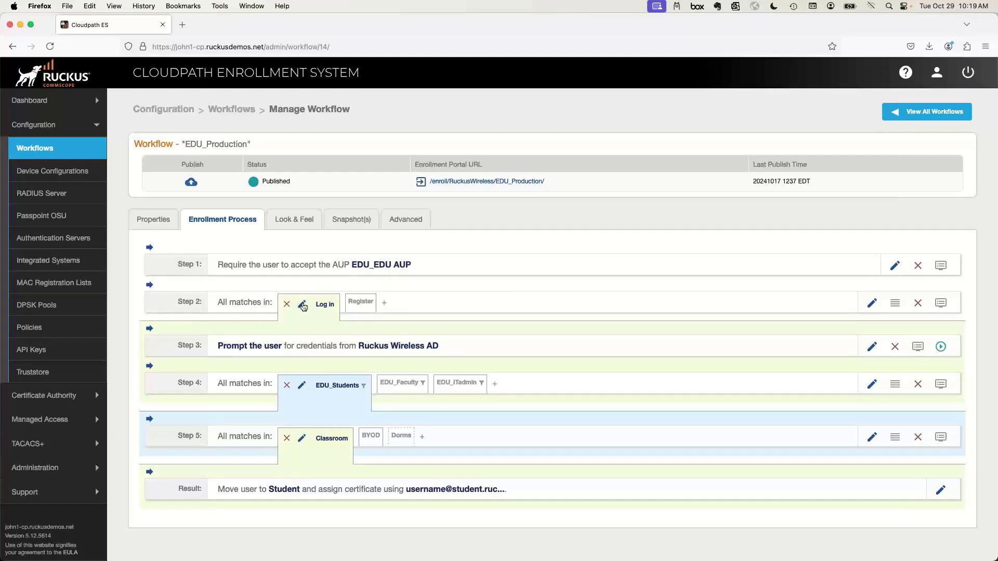
pyautogui.click(360, 301)
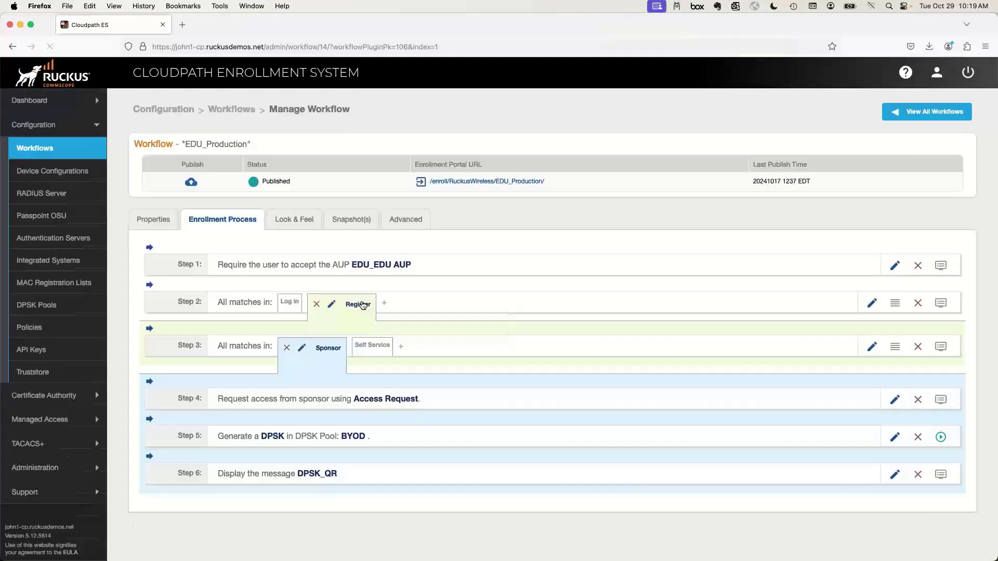
pyautogui.click(284, 304)
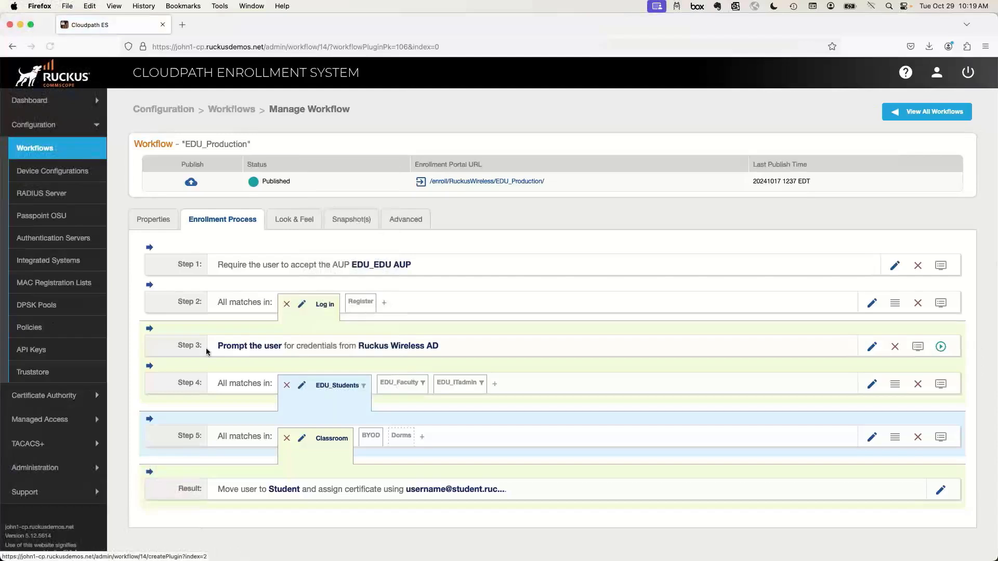
pyautogui.click(148, 286)
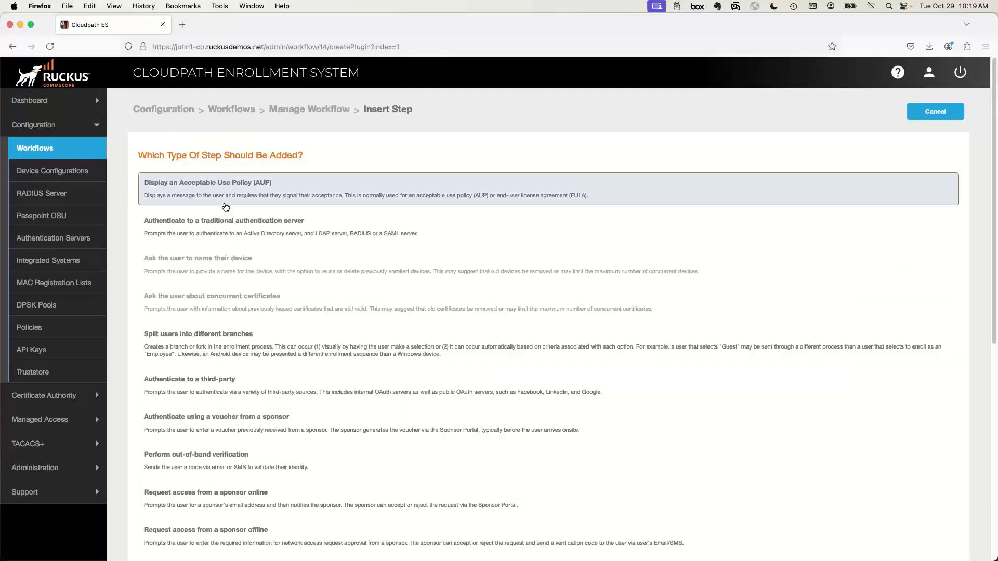
pyautogui.scroll(-3, 467, 257)
pyautogui.scroll(3, 480, 234)
pyautogui.click(933, 111)
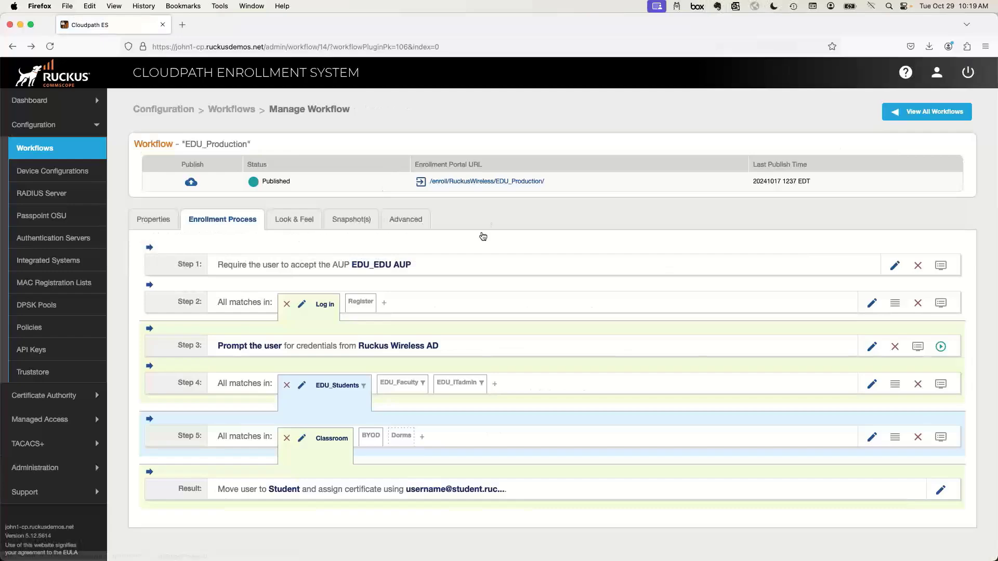
# Step: Launch the EDU_Production enrollment portal link and switch to its new Cloudpath by Ruckus Wireless tab
pyautogui.click(483, 182)
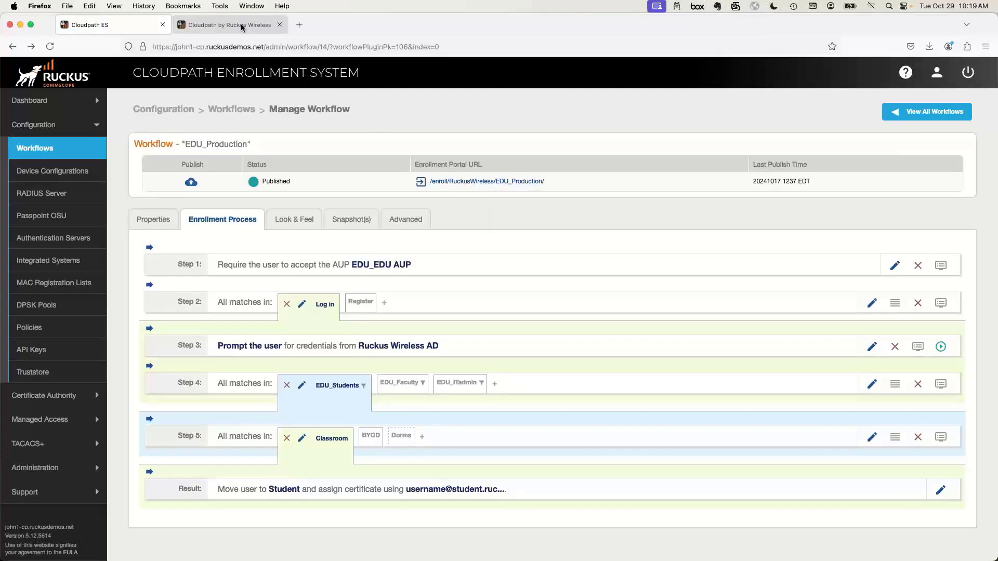
pyautogui.click(241, 26)
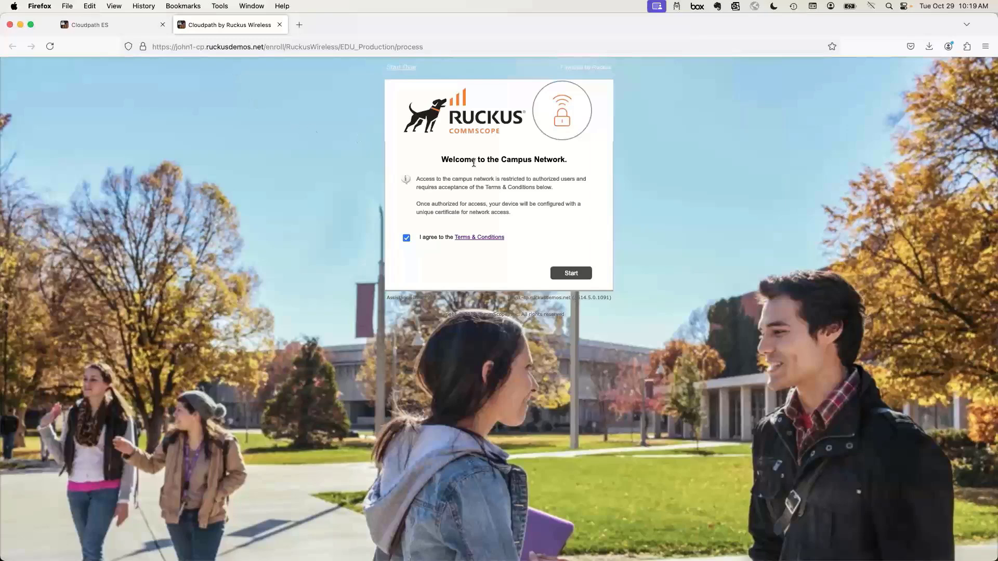
# Step: Accept the terms, choose the Log in option, and fill the saved student credentials
pyautogui.click(576, 272)
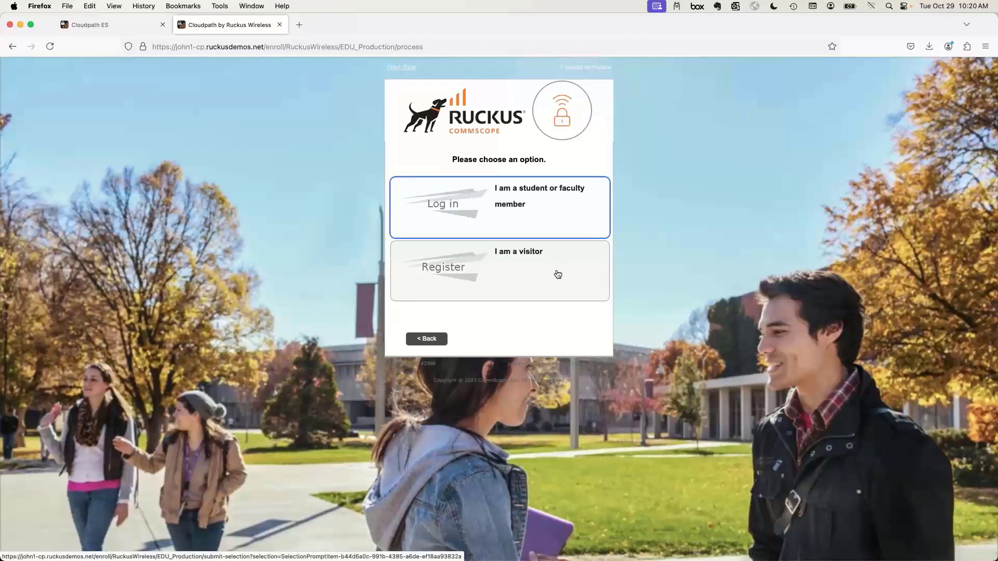
pyautogui.click(529, 198)
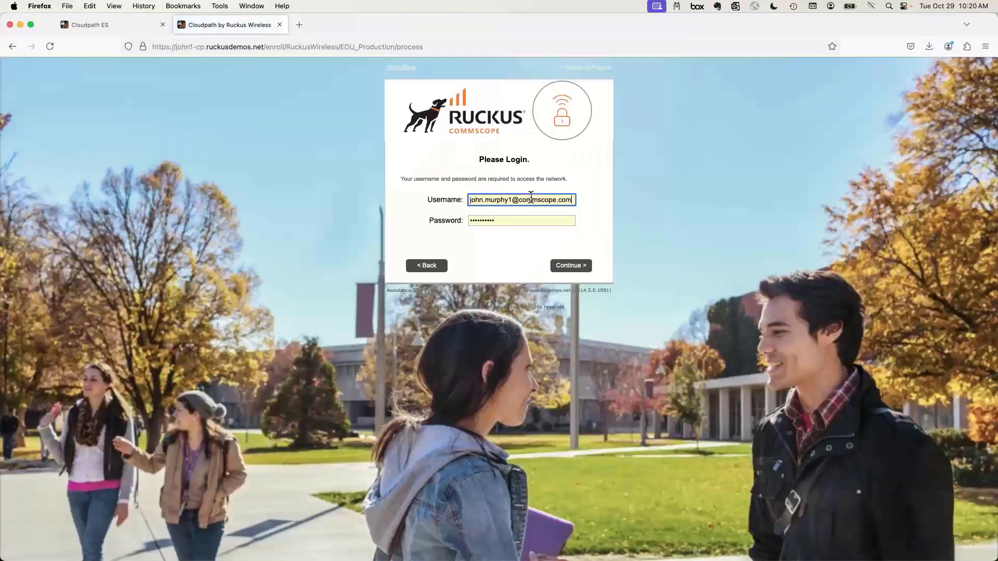
pyautogui.tripleClick(535, 197)
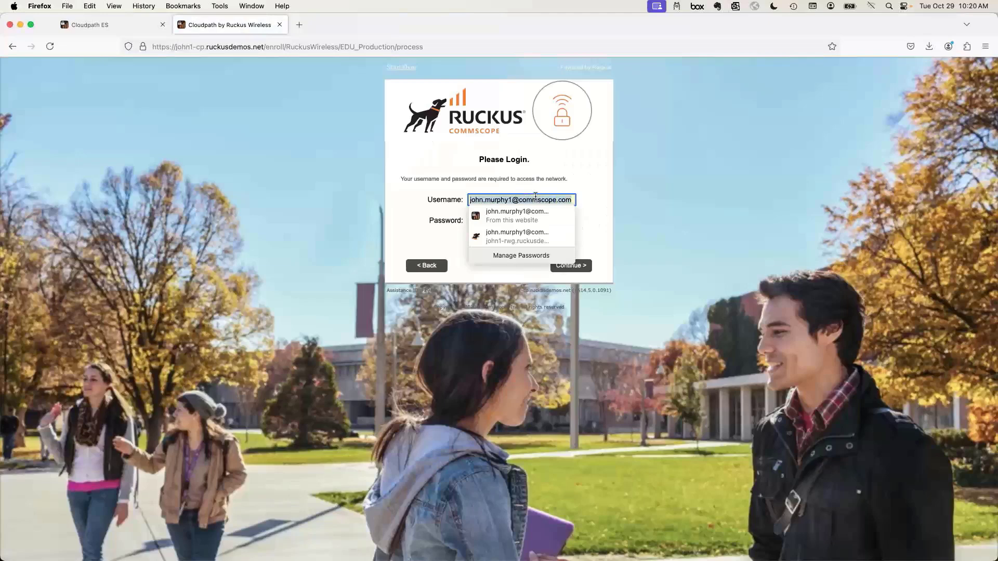
pyautogui.write('jstudent')
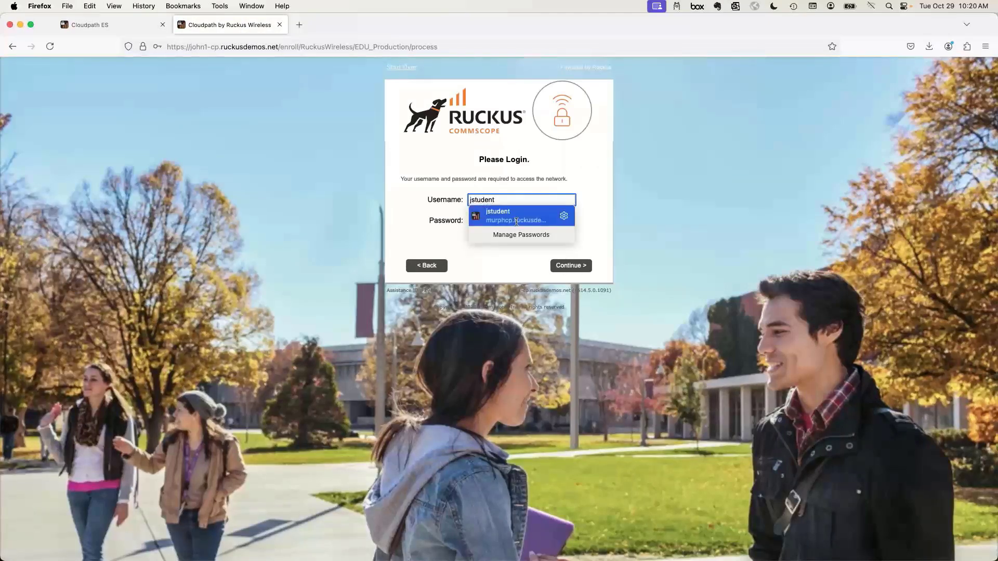
pyautogui.click(523, 217)
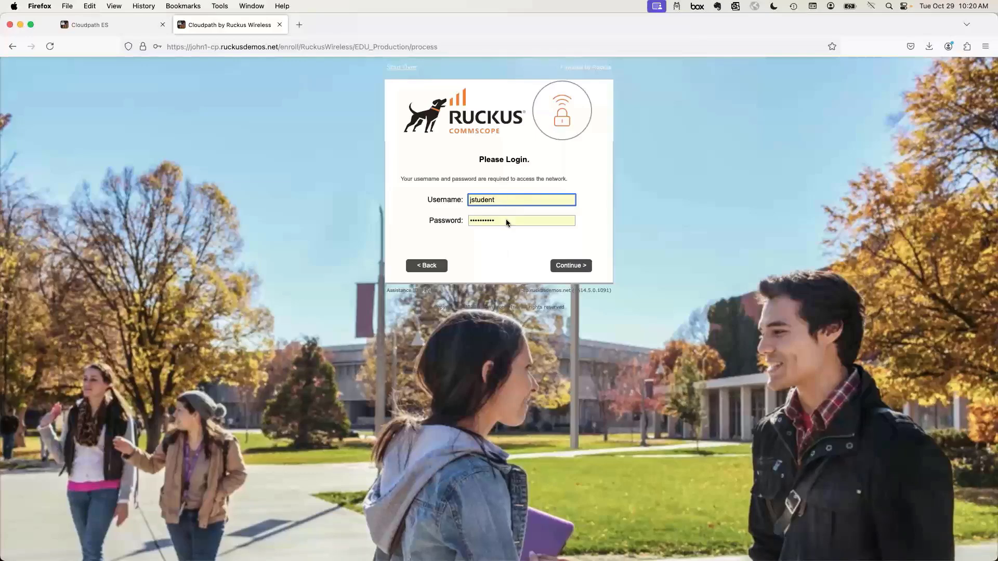
# Step: Sign in as the student and pick Classroom to reach the Mac OS and iPad Student profiles
pyautogui.click(567, 265)
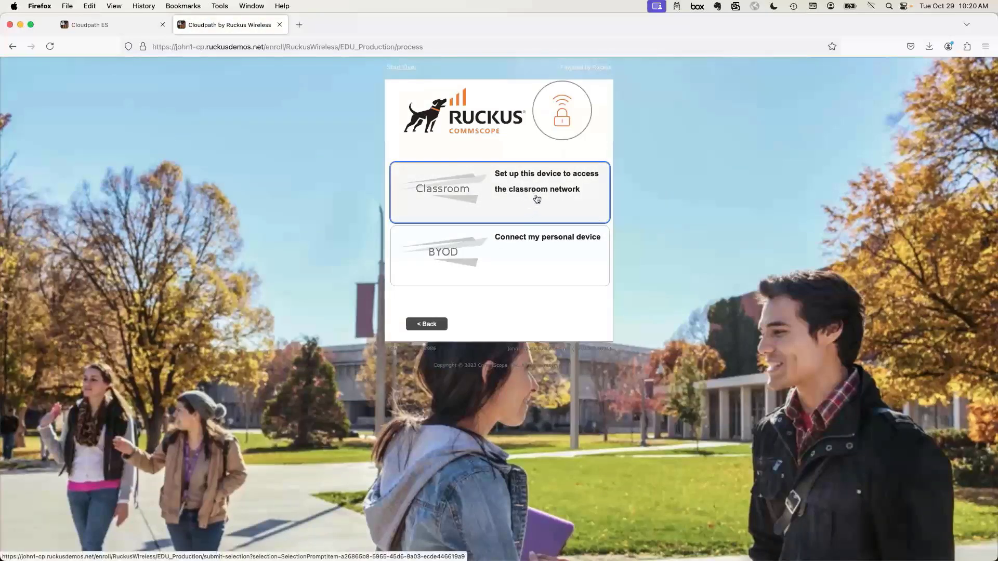
pyautogui.click(498, 188)
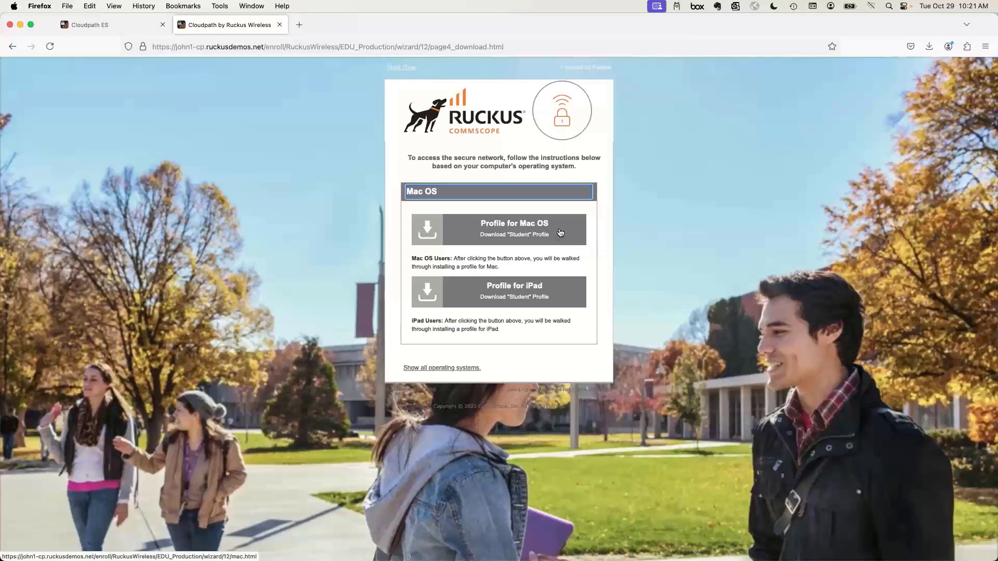
# Step: Show downloads for all operating systems and expand the Android Devices instructions
pyautogui.click(461, 368)
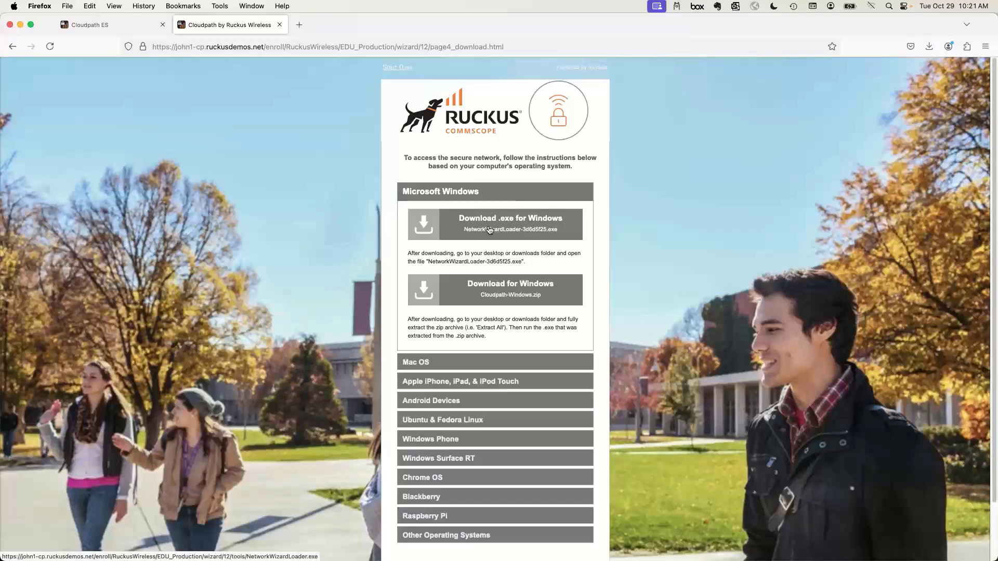
pyautogui.scroll(-2, 488, 230)
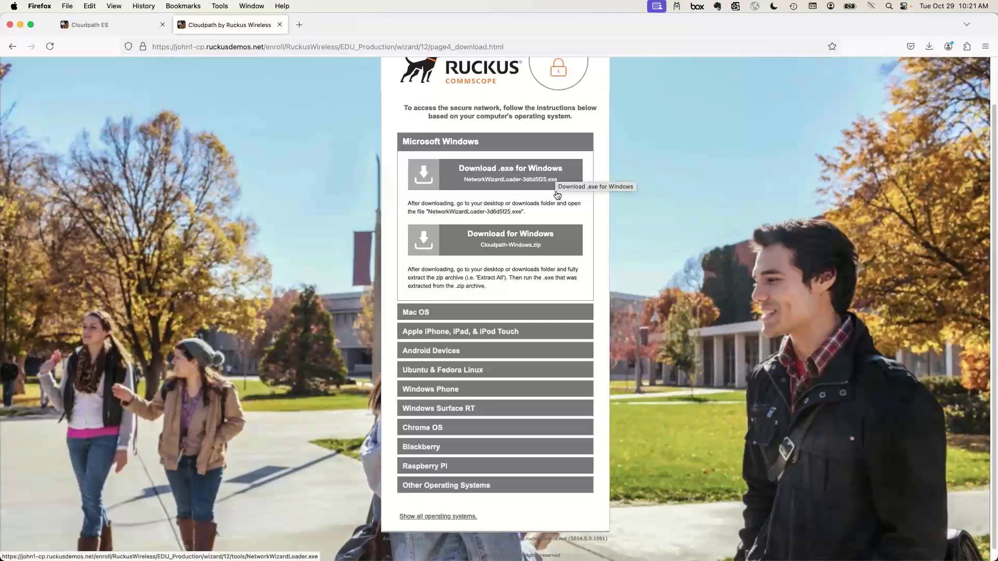
pyautogui.scroll(-1, 535, 305)
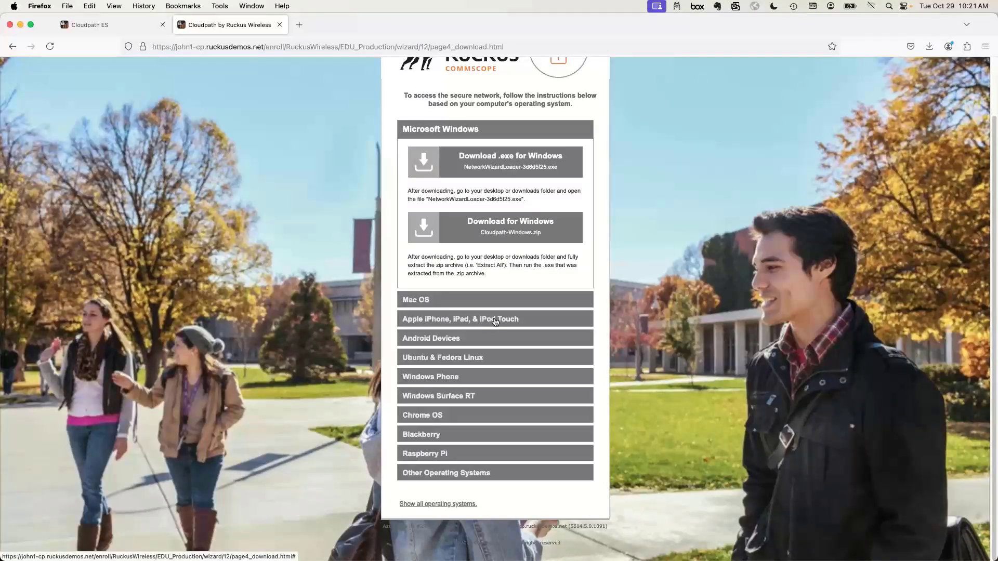
pyautogui.click(448, 343)
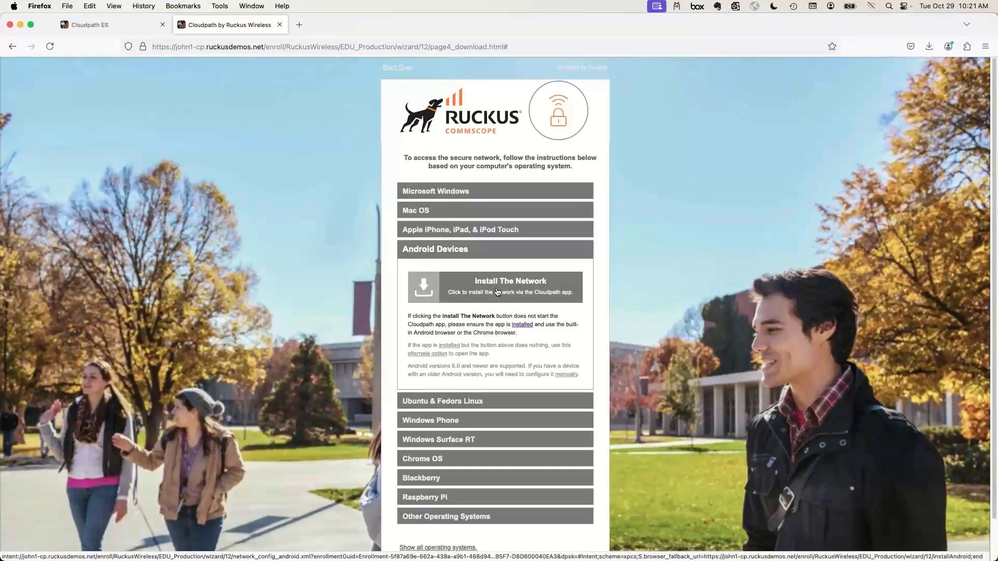
pyautogui.scroll(-1, 486, 322)
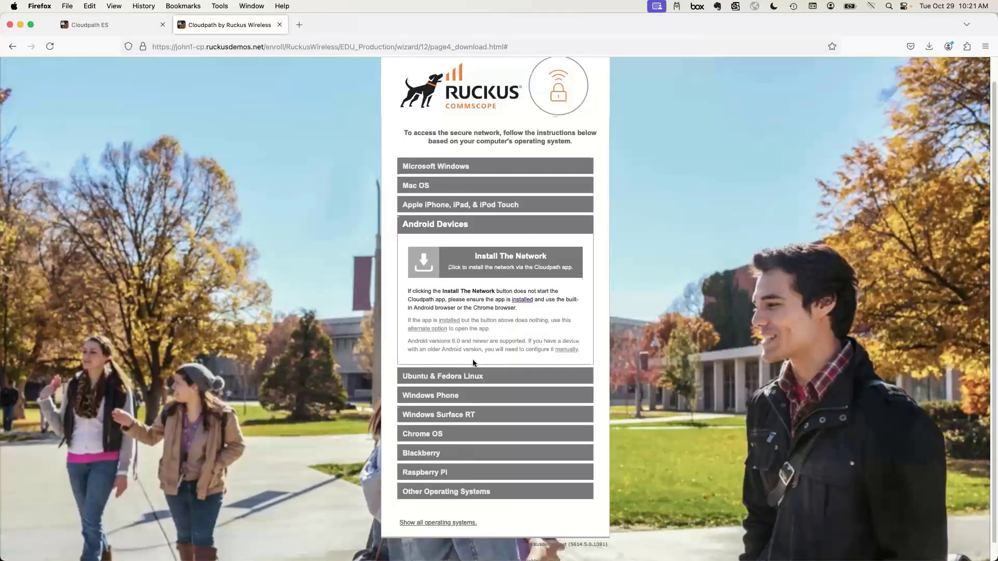
# Step: Start the enrollment over and begin again from the Campus Network welcome page
pyautogui.scroll(1, 474, 364)
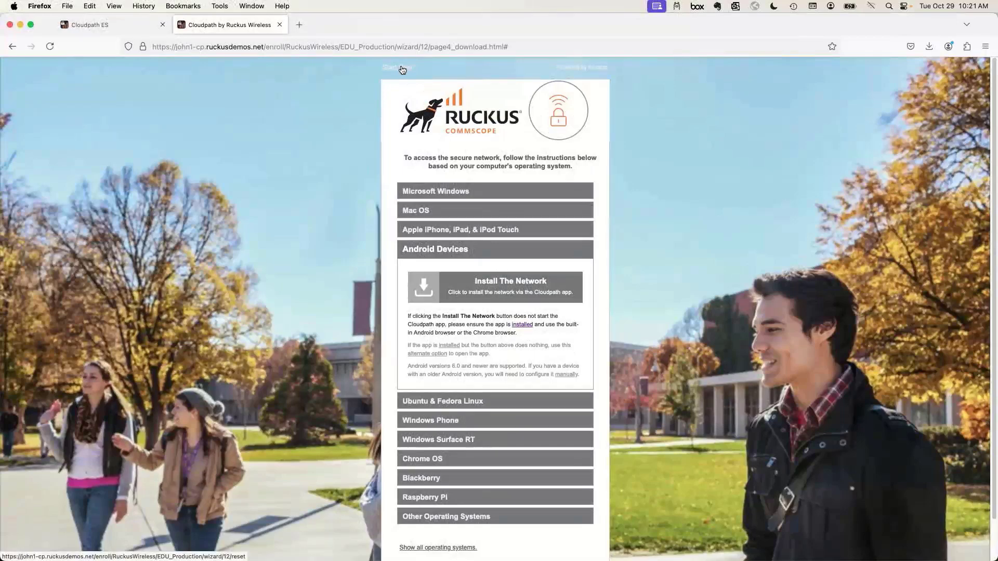
pyautogui.click(399, 67)
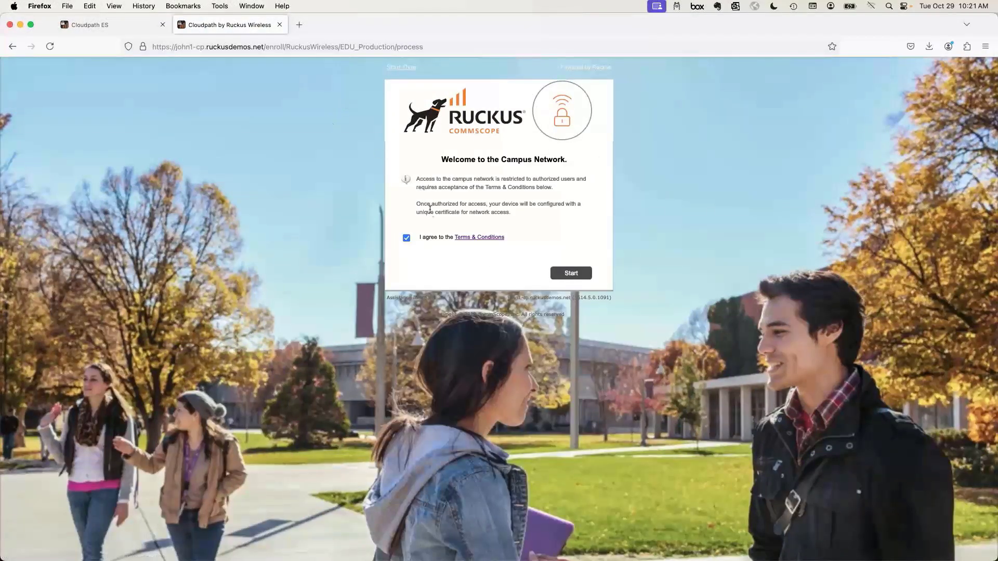
pyautogui.click(574, 276)
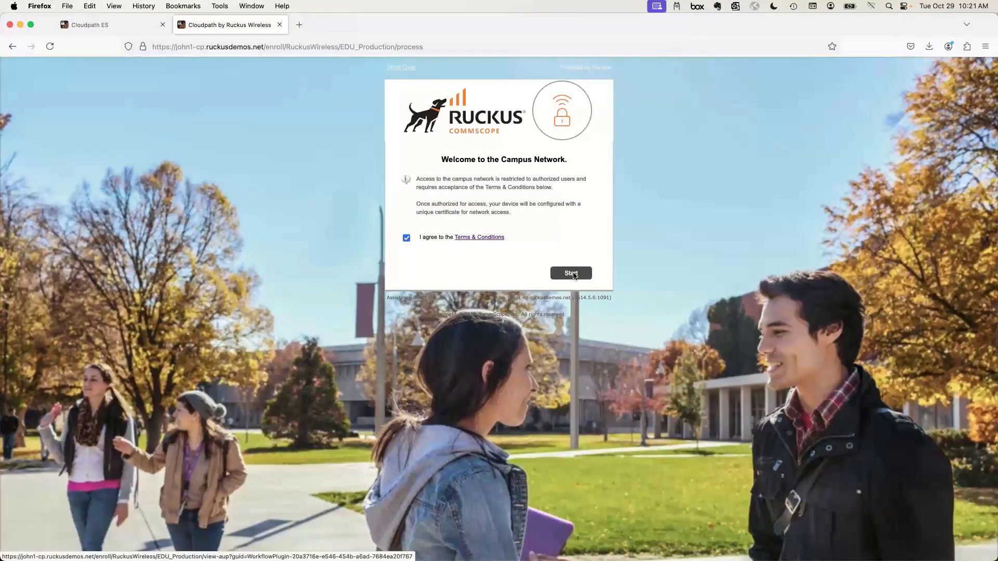
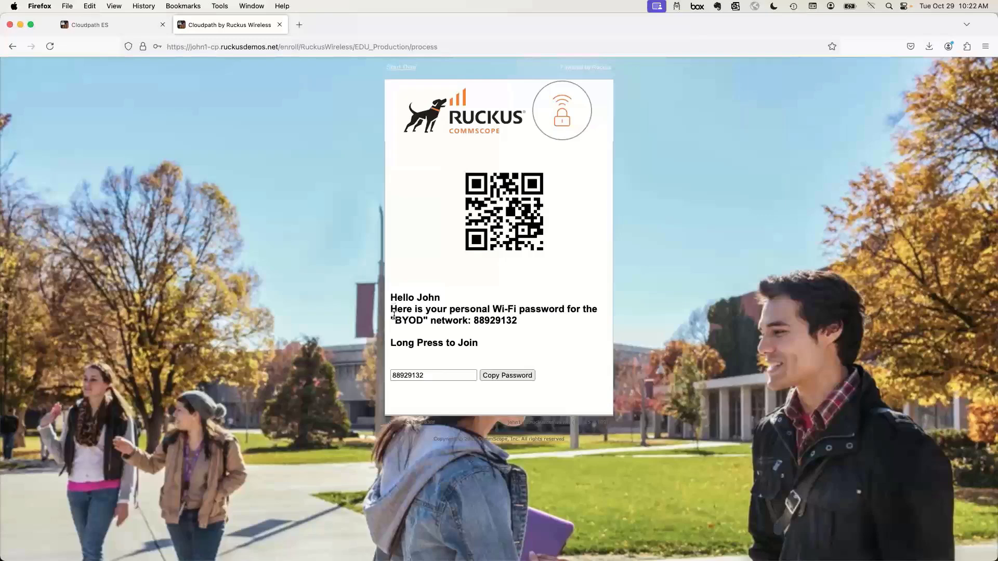
# Step: Select the personal BYOD Wi-Fi password on the result page and copy it to the clipboard
pyautogui.moveTo(394, 308); pyautogui.dragTo(595, 322)
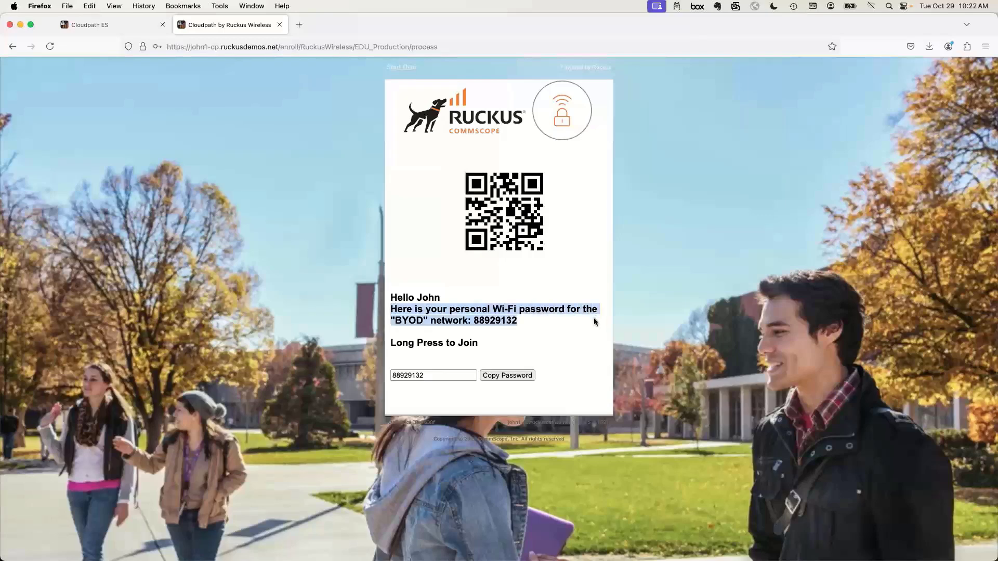
pyautogui.doubleClick(493, 321)
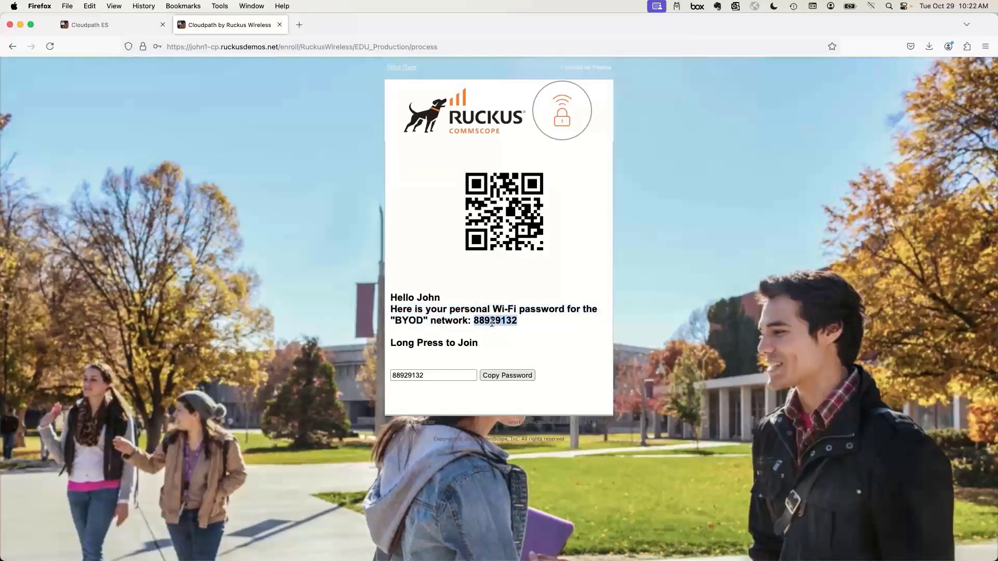
pyautogui.doubleClick(410, 321)
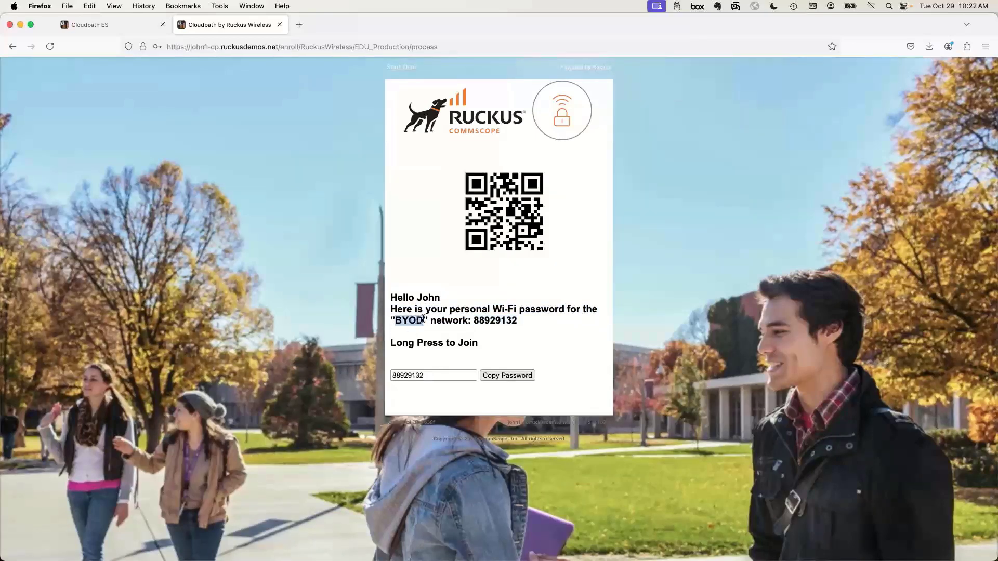
pyautogui.doubleClick(490, 321)
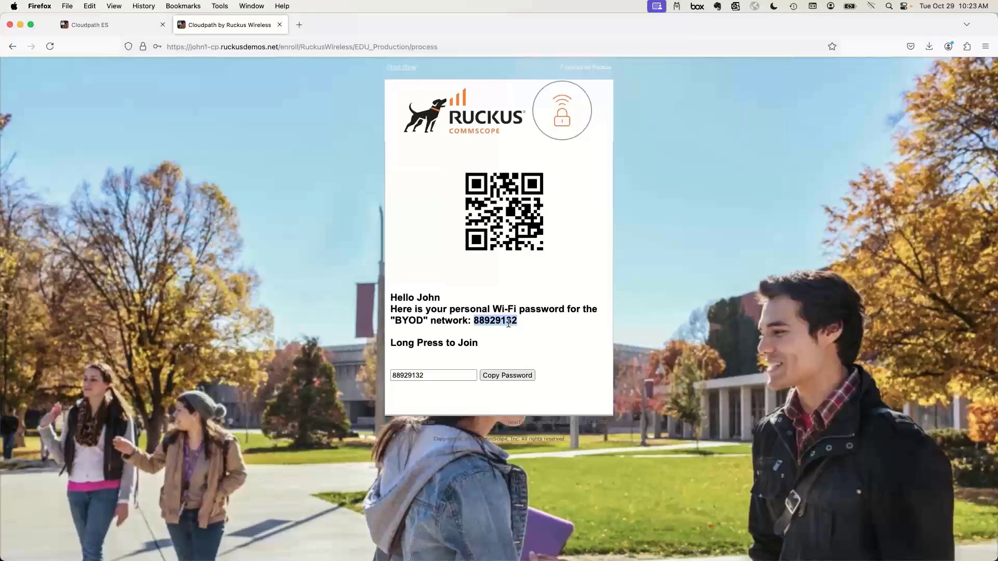
pyautogui.click(486, 375)
pyautogui.click(453, 375)
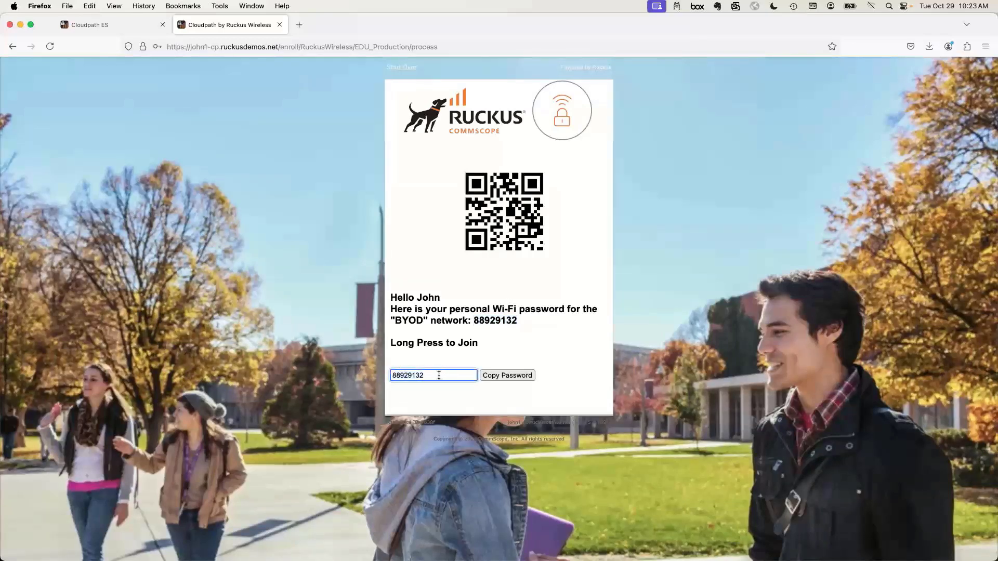
pyautogui.doubleClick(414, 374)
# Step: Restart enrollment and choose to log in as a student or faculty member
pyautogui.click(400, 70)
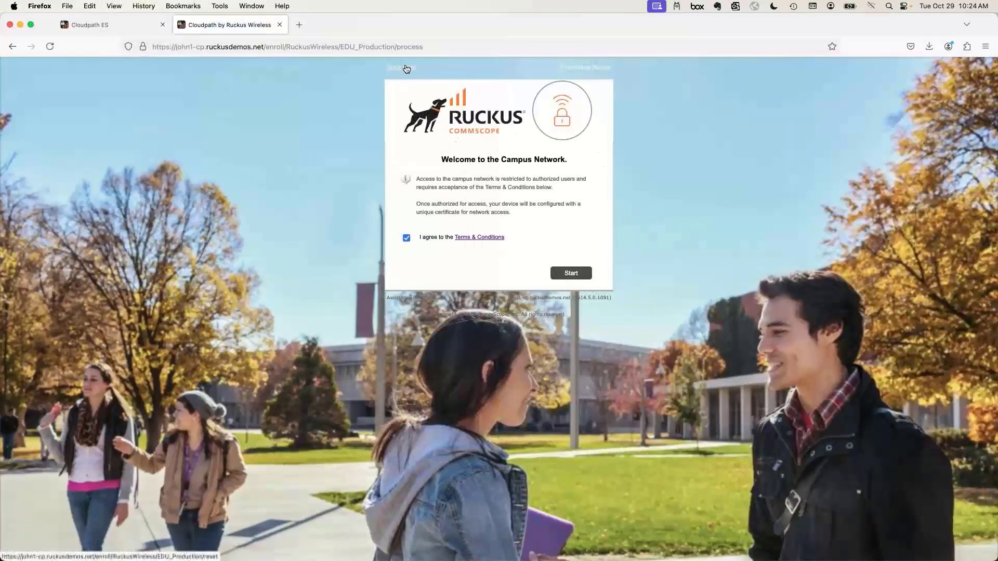
pyautogui.click(571, 274)
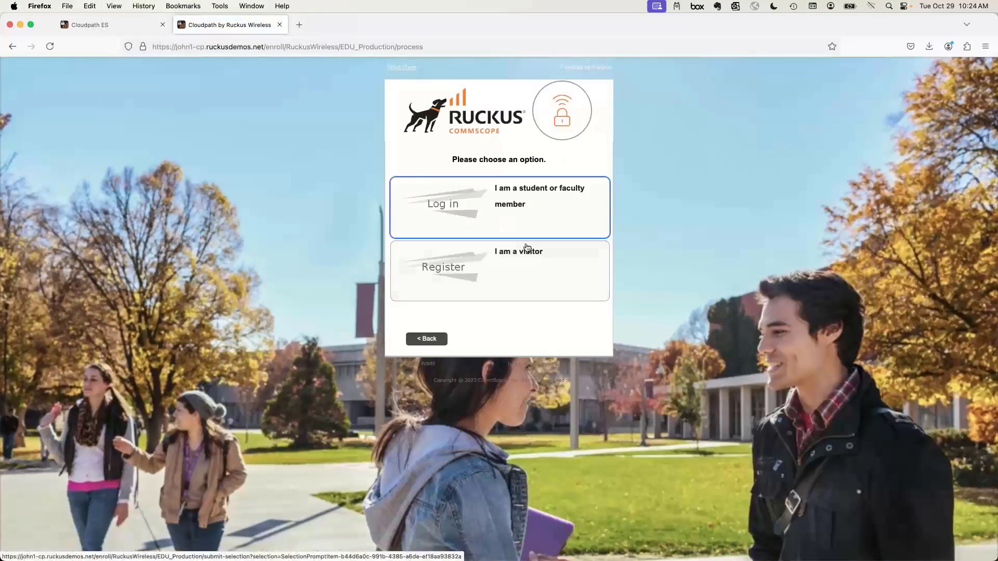
pyautogui.click(494, 207)
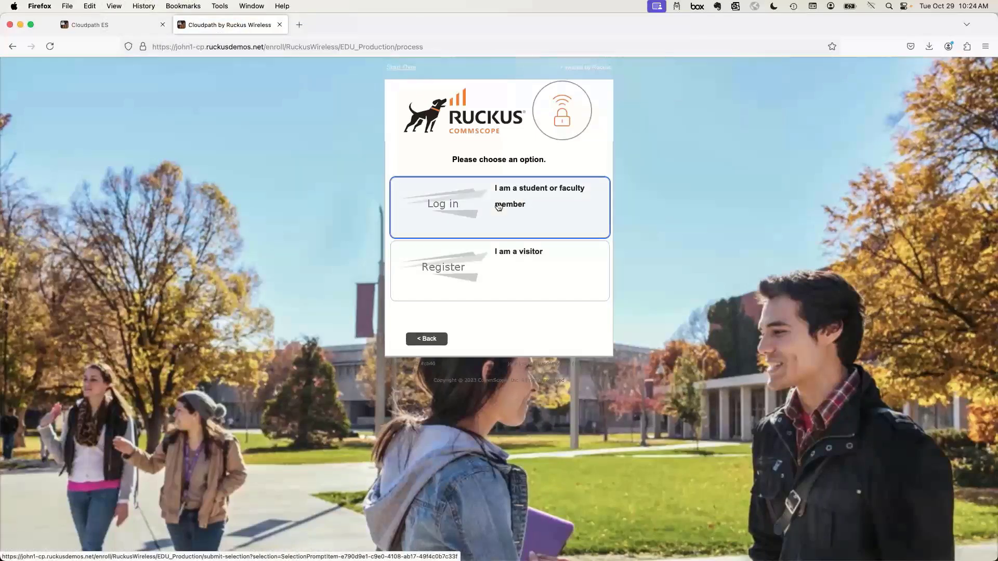
# Step: Replace the prefilled username with the saved admin login and submit the credentials
pyautogui.tripleClick(528, 200)
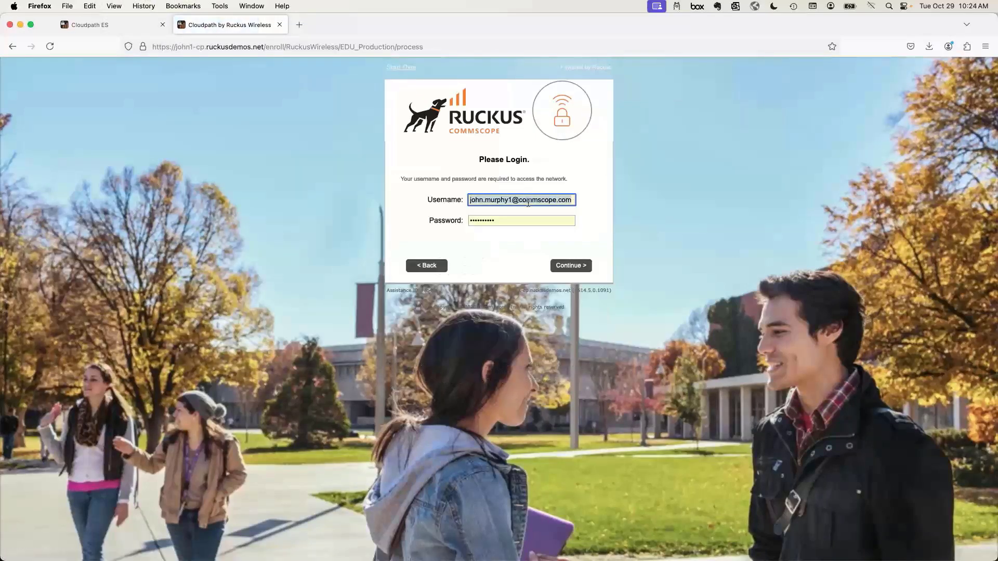
pyautogui.write('jadmin')
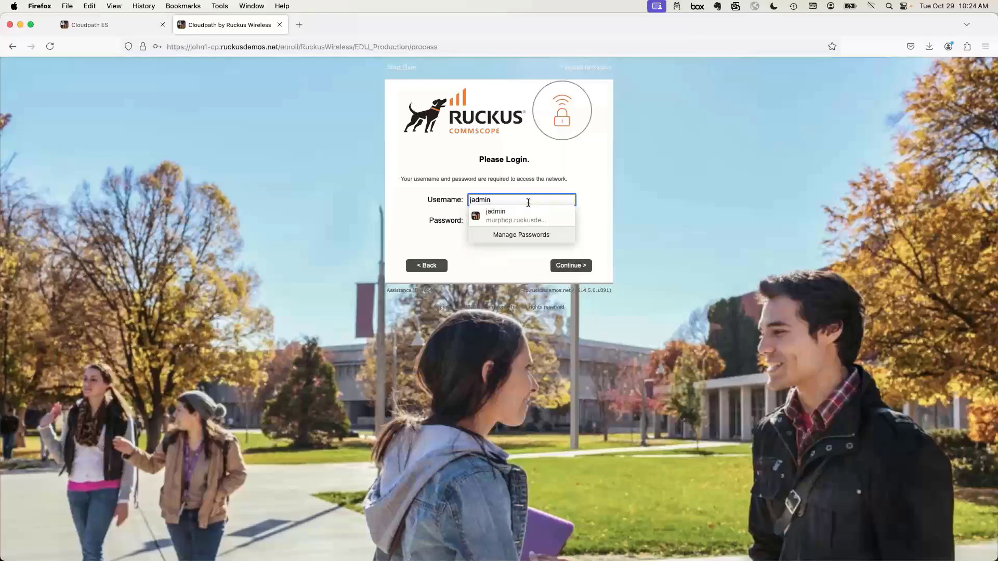
pyautogui.click(536, 221)
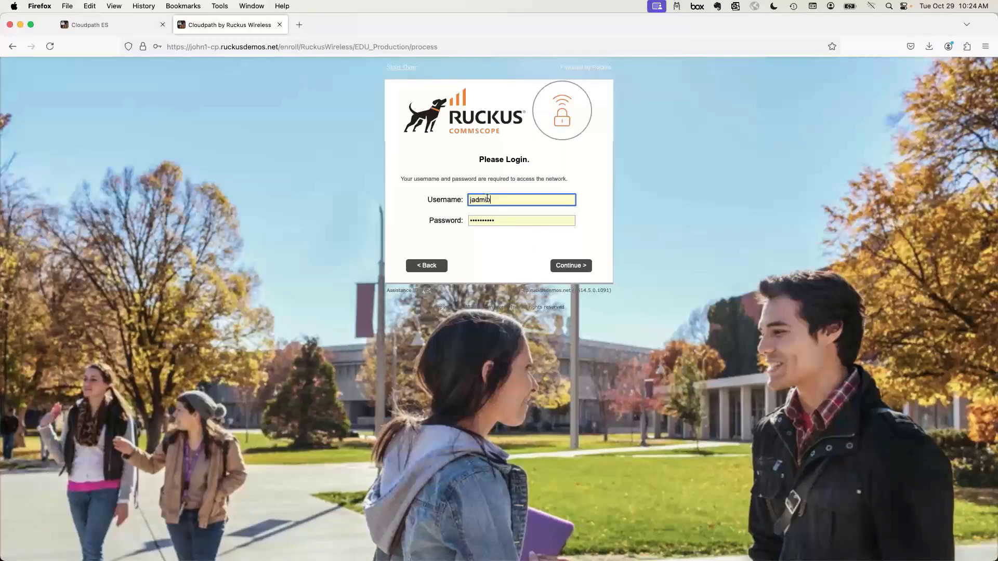
pyautogui.click(579, 266)
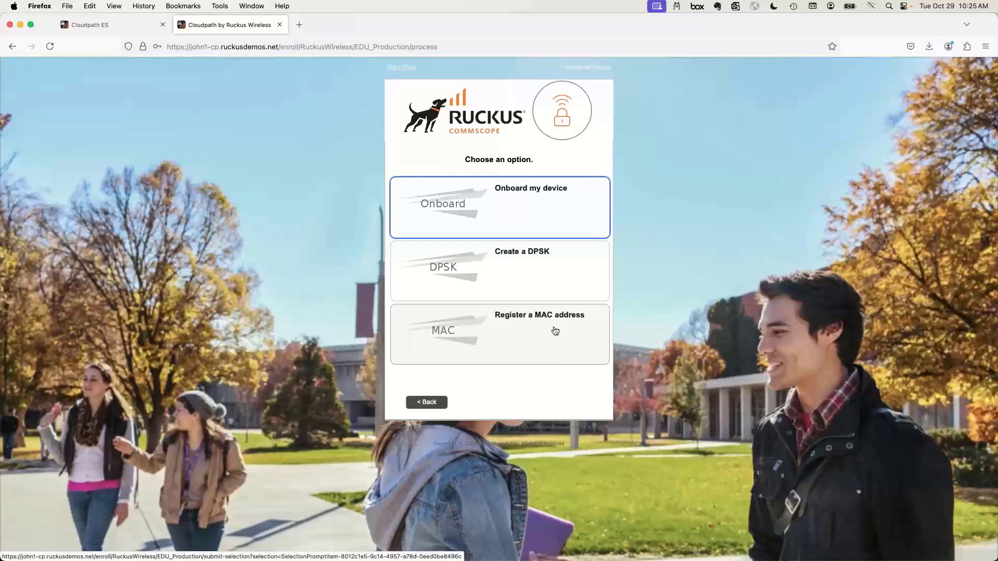
pyautogui.click(513, 331)
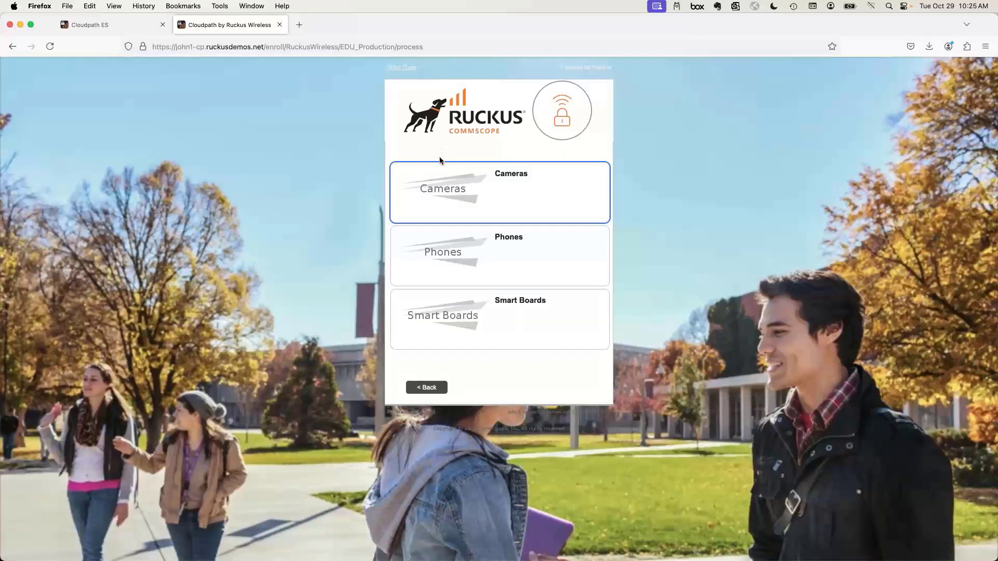
pyautogui.click(529, 194)
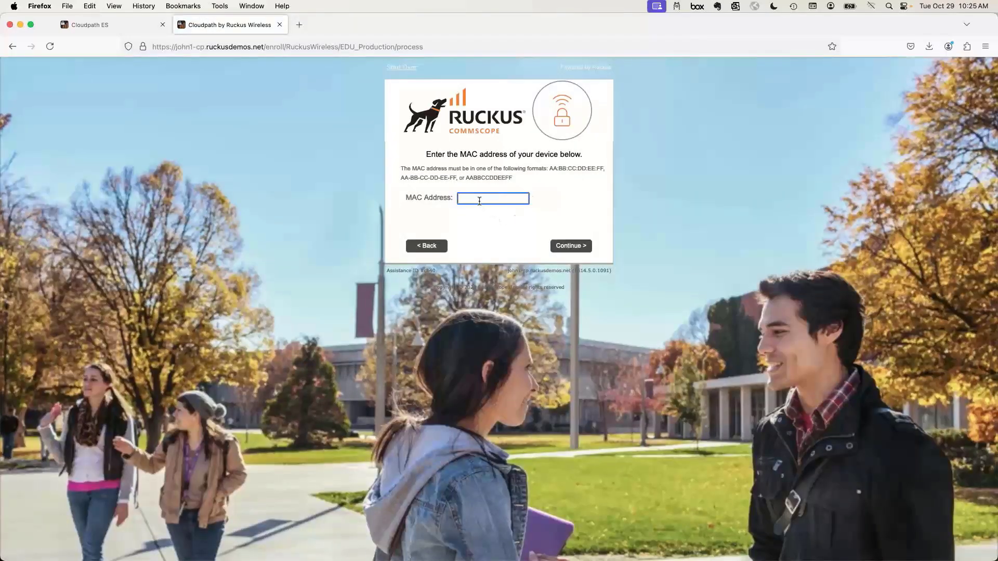
pyautogui.click(574, 248)
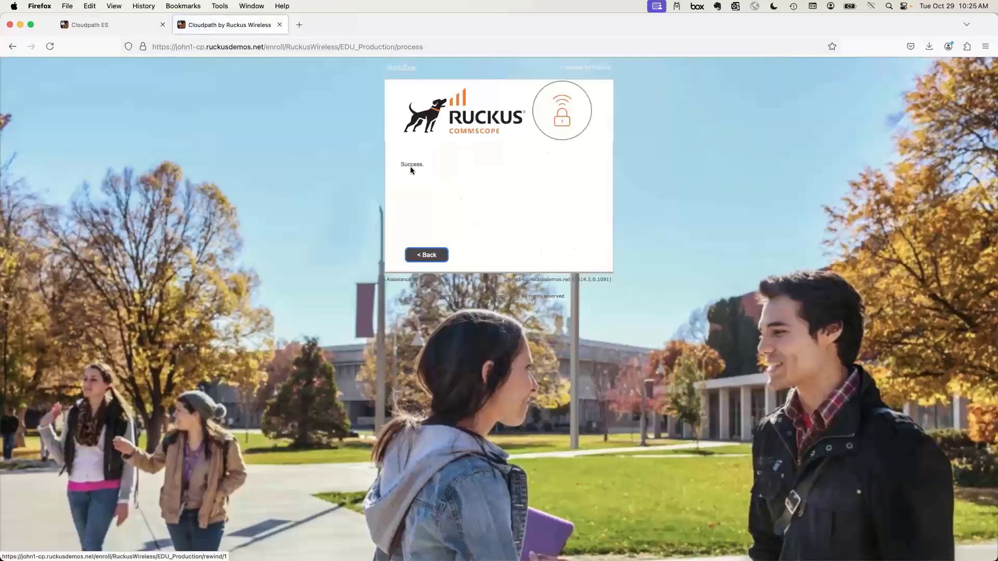
pyautogui.doubleClick(410, 166)
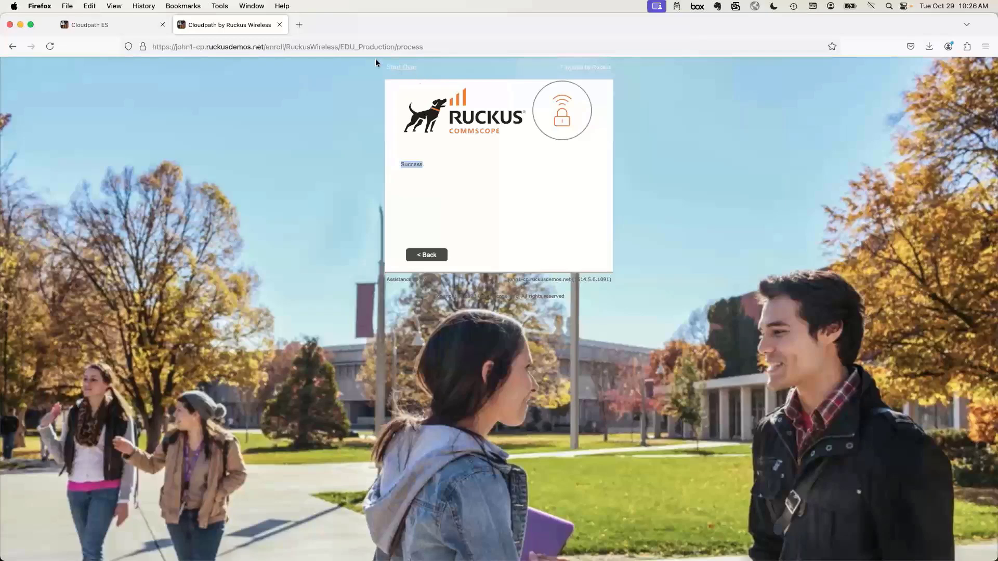
# Step: Restart enrollment and take the visitor registration path via Self Service, without a sponsor
pyautogui.click(407, 68)
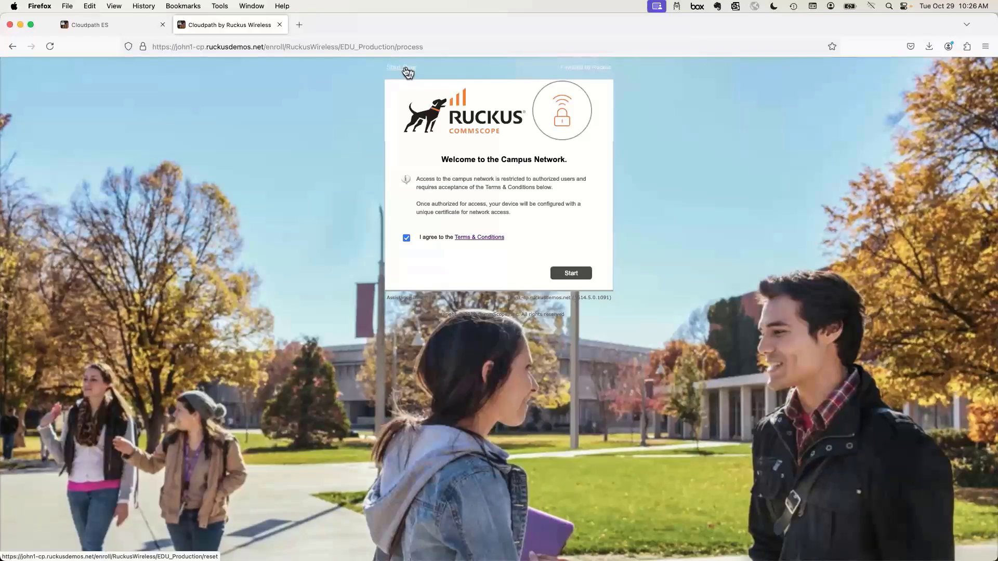
pyautogui.click(577, 275)
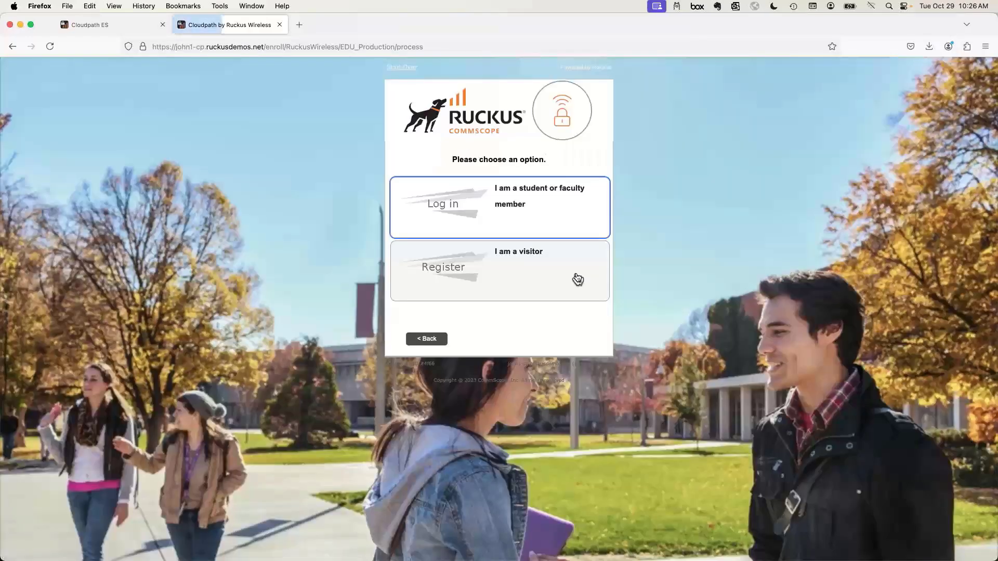
pyautogui.click(521, 269)
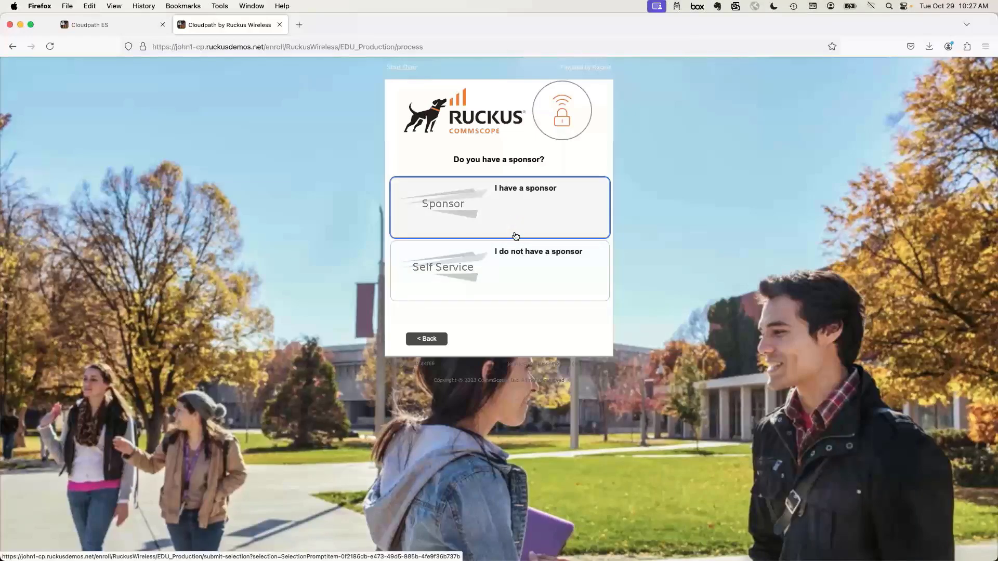
pyautogui.click(501, 272)
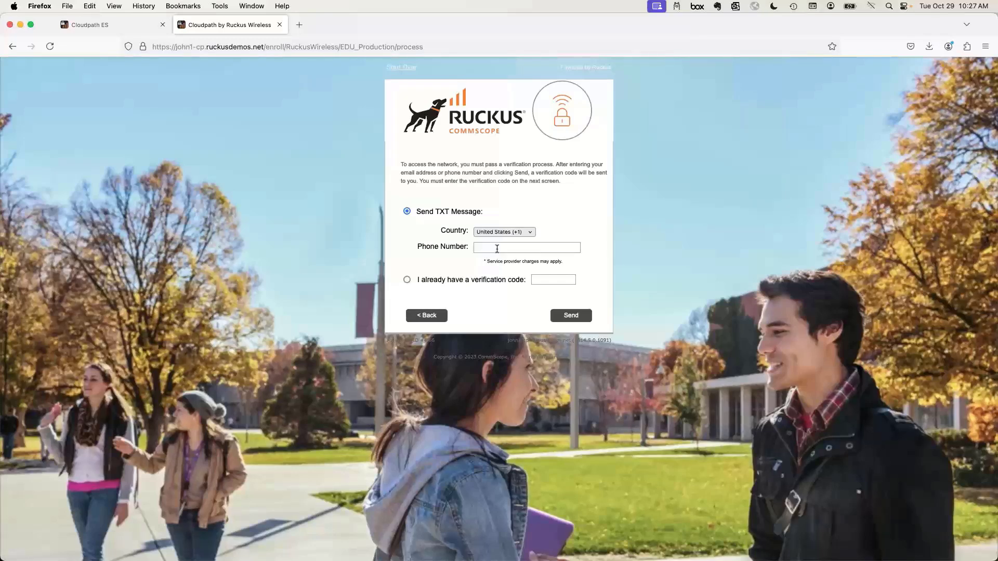
# Step: Enter the visitor's phone number and request a verification code by text message
pyautogui.click(497, 249)
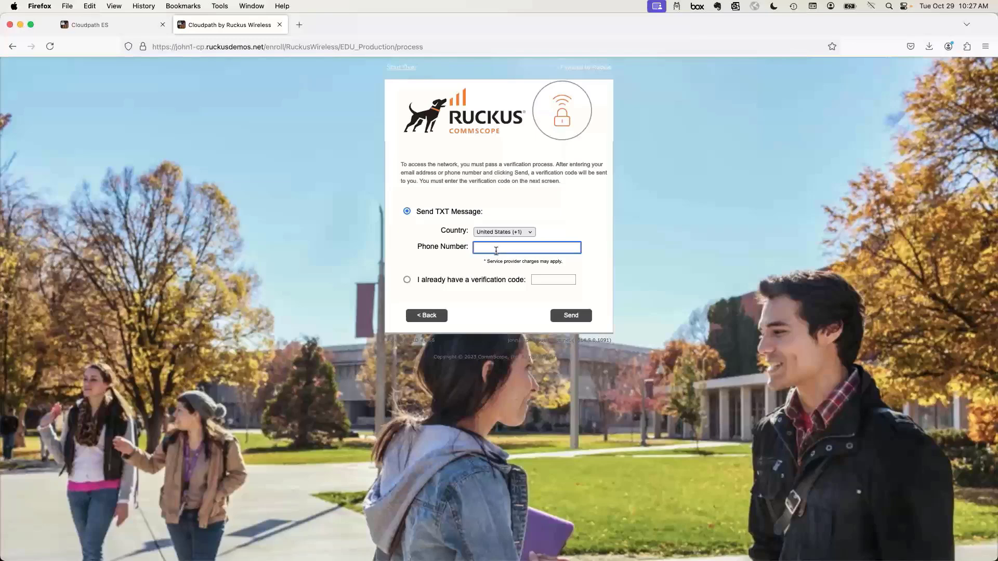
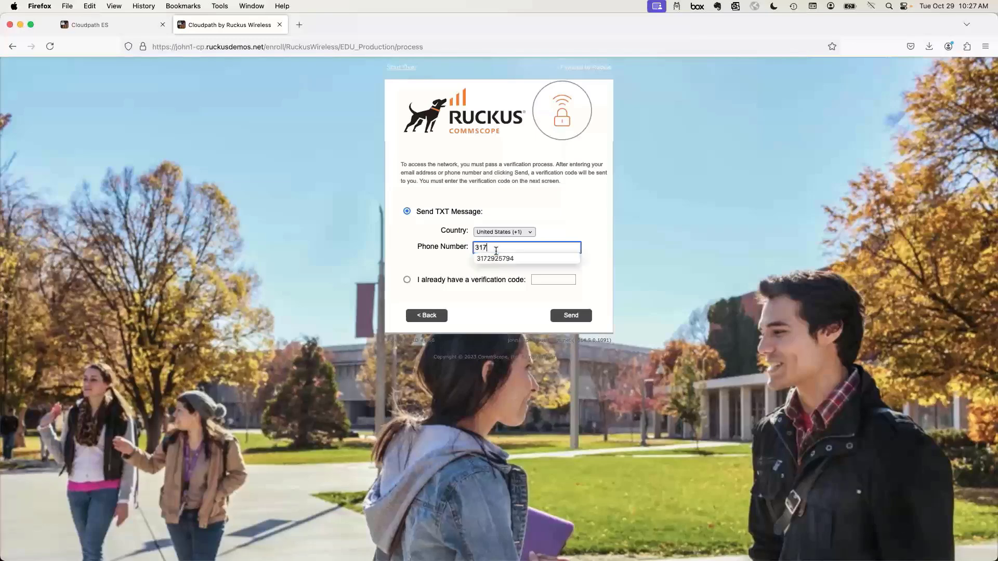
pyautogui.click(489, 314)
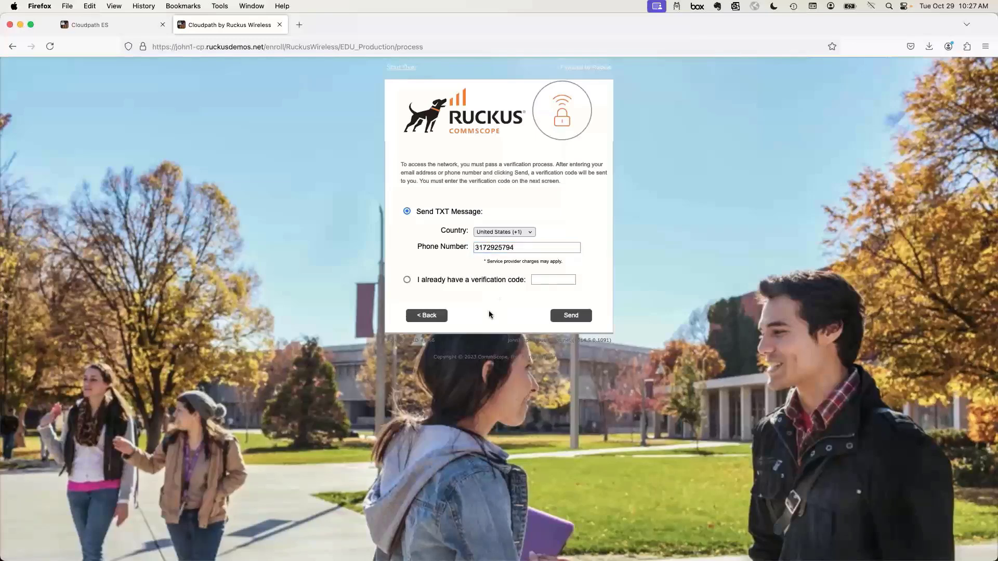
pyautogui.click(580, 317)
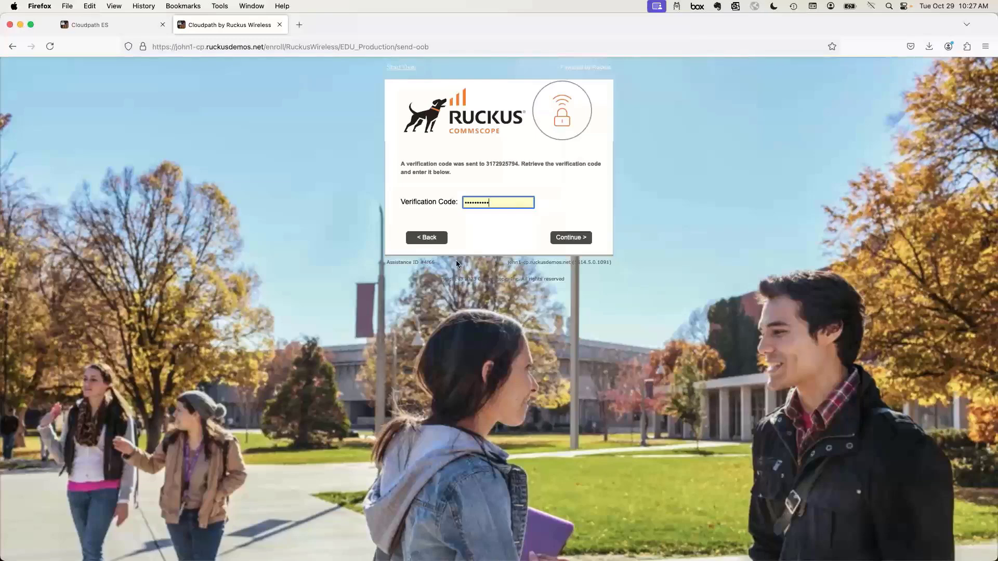
# Step: Enter and submit the texted verification code, declining the browser's offer to save the password
pyautogui.doubleClick(481, 203)
pyautogui.write('••••')
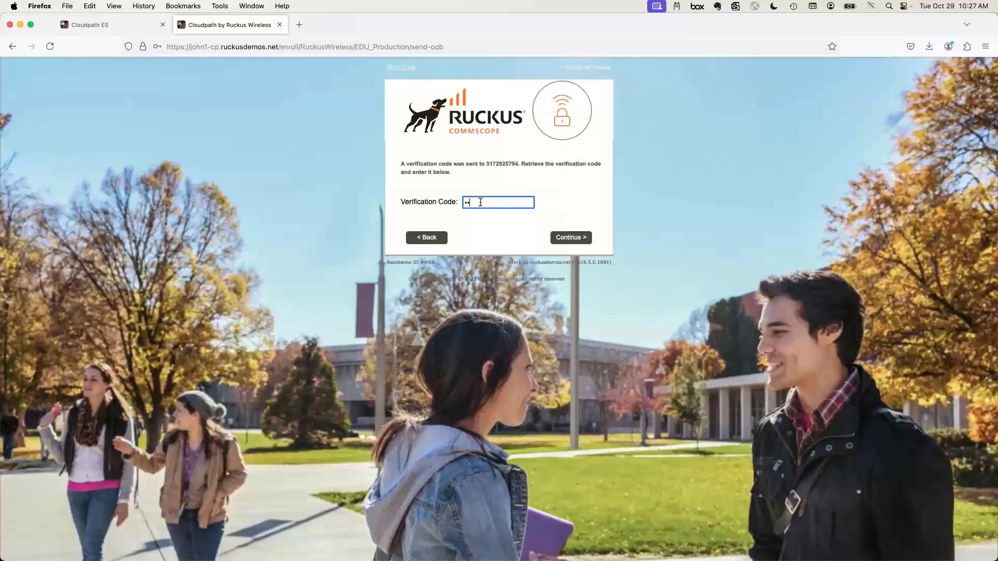
pyautogui.click(570, 237)
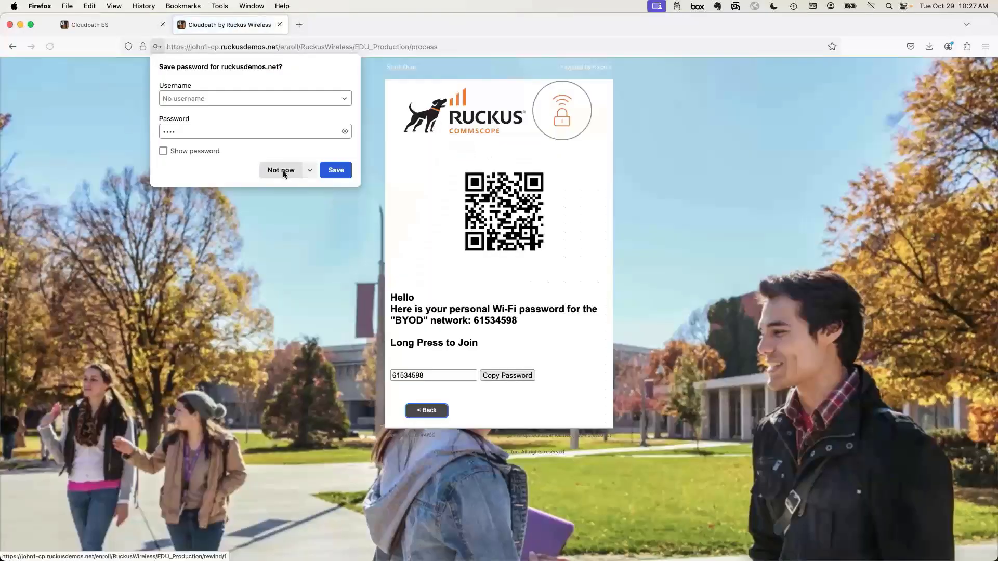
pyautogui.click(282, 170)
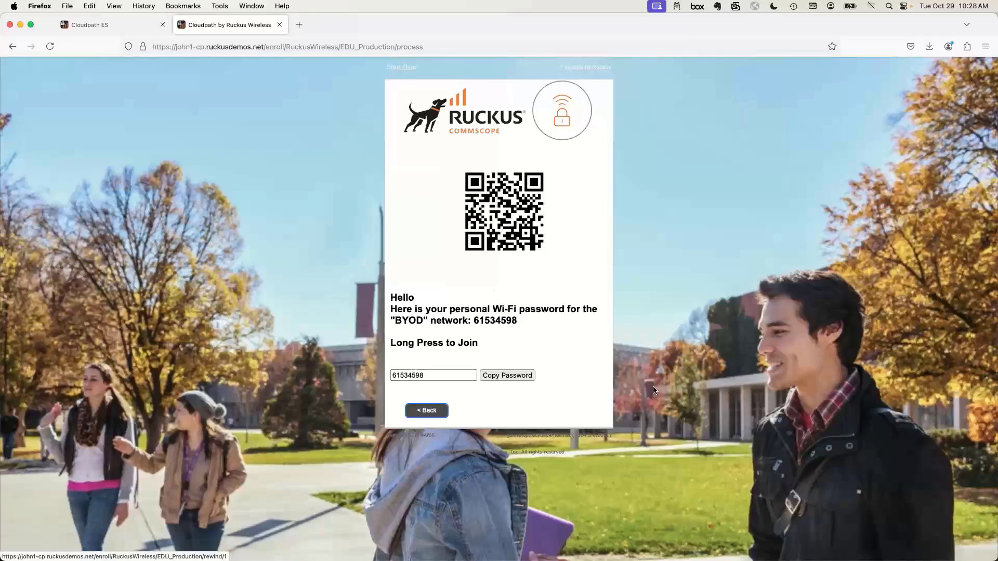
# Step: Restart enrollment and register as a visitor who has a sponsor
pyautogui.click(411, 69)
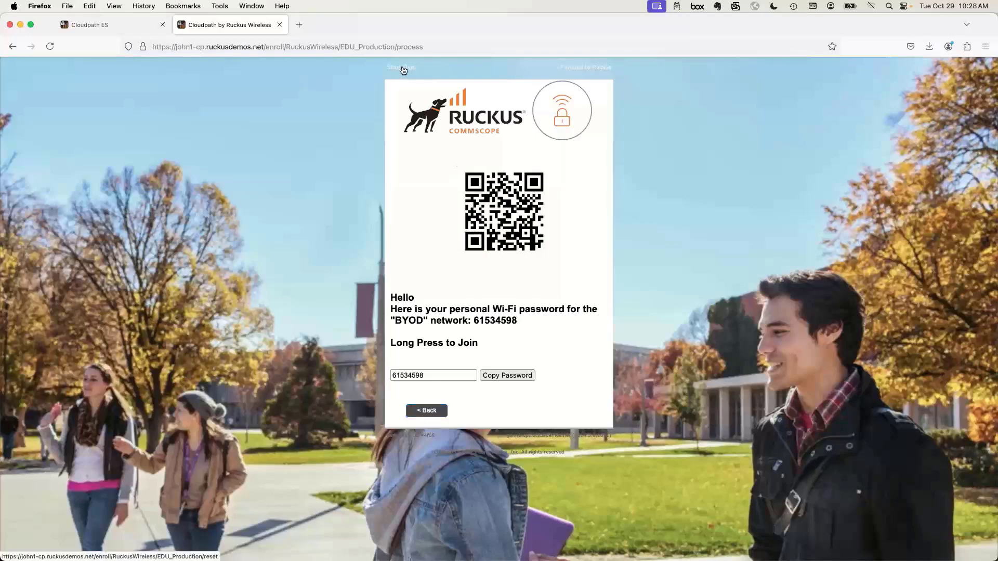
pyautogui.click(575, 273)
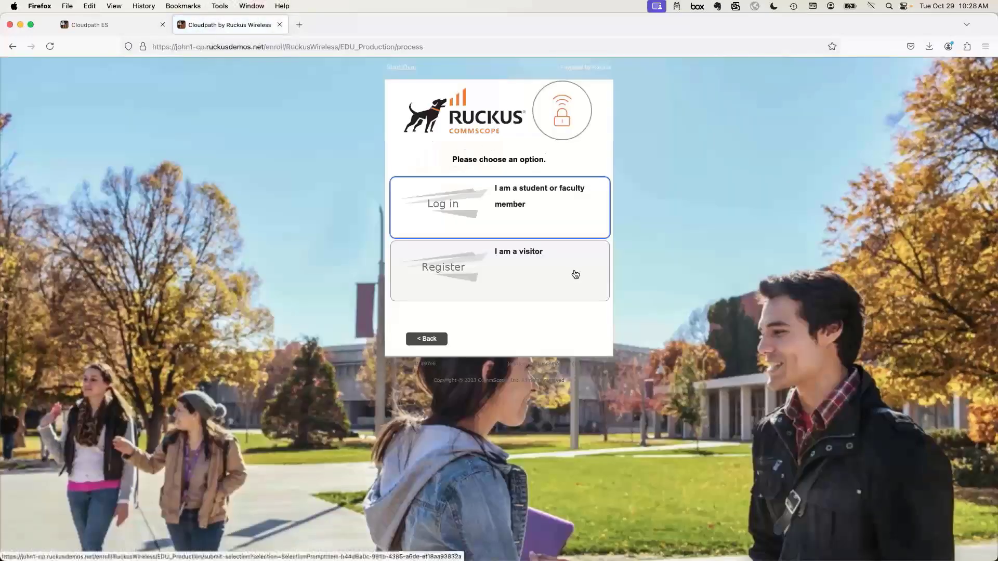
pyautogui.click(541, 275)
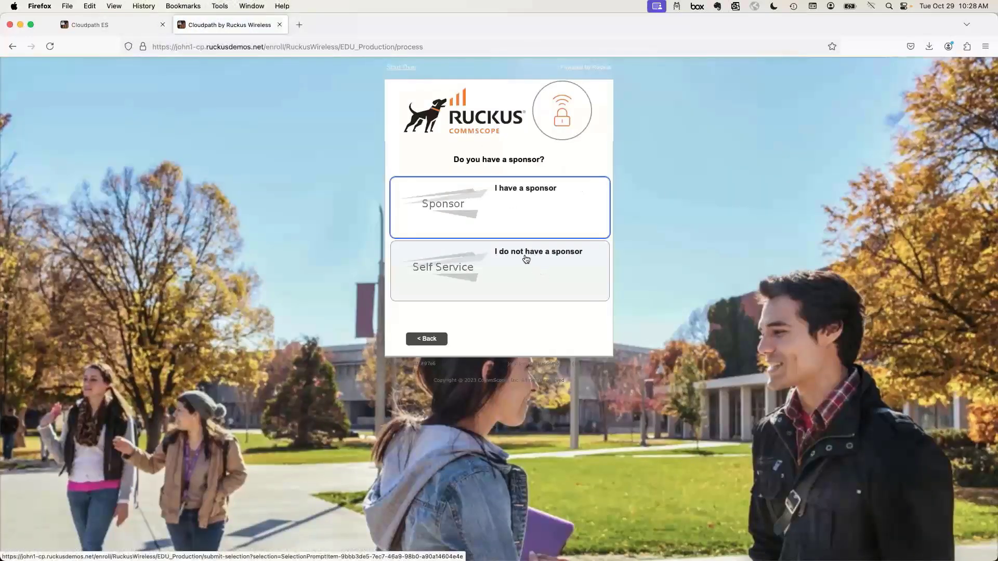
pyautogui.click(525, 220)
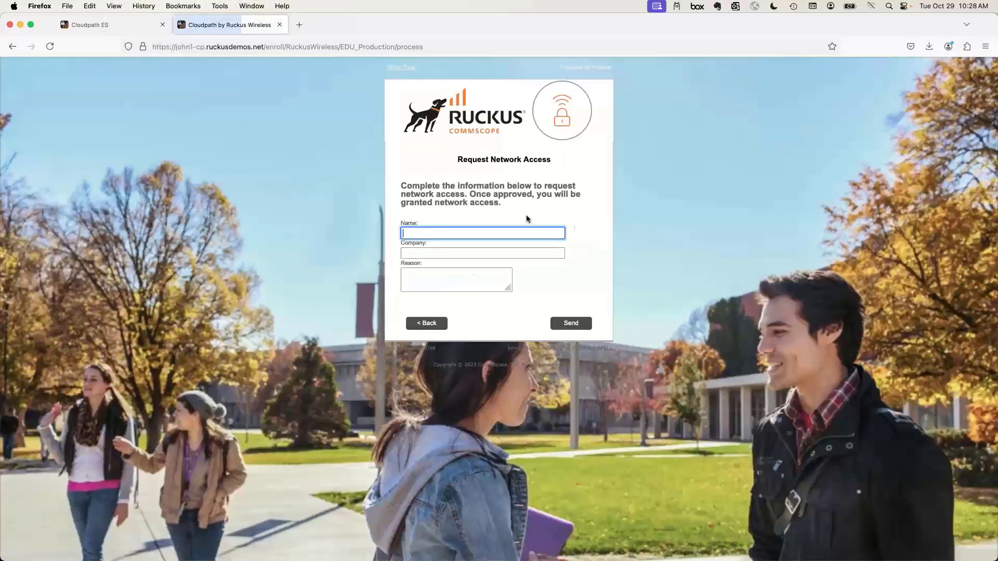
# Step: Fill in the requester's name, company RUCKUS and reason 'I need internet', then send the request
pyautogui.click(454, 235)
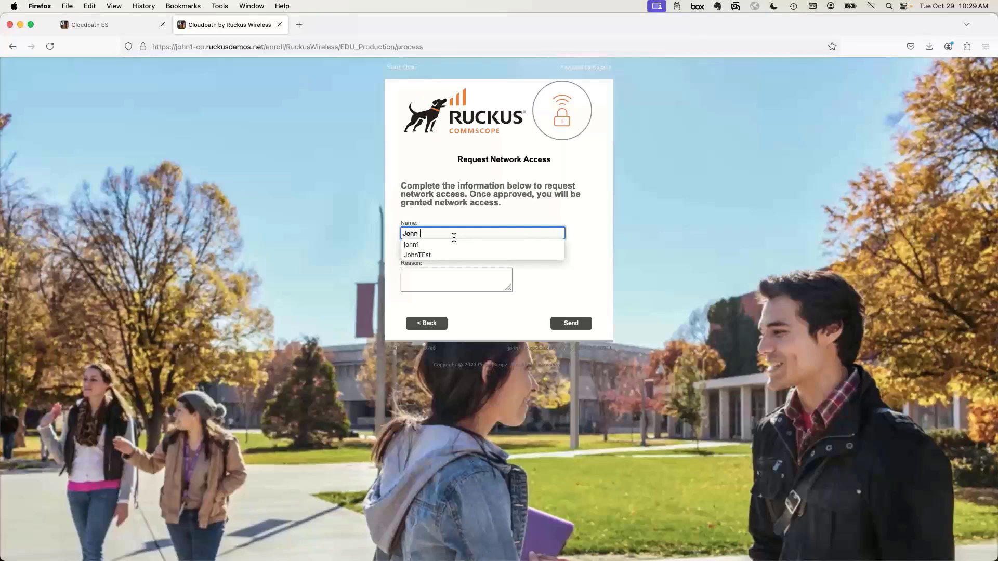
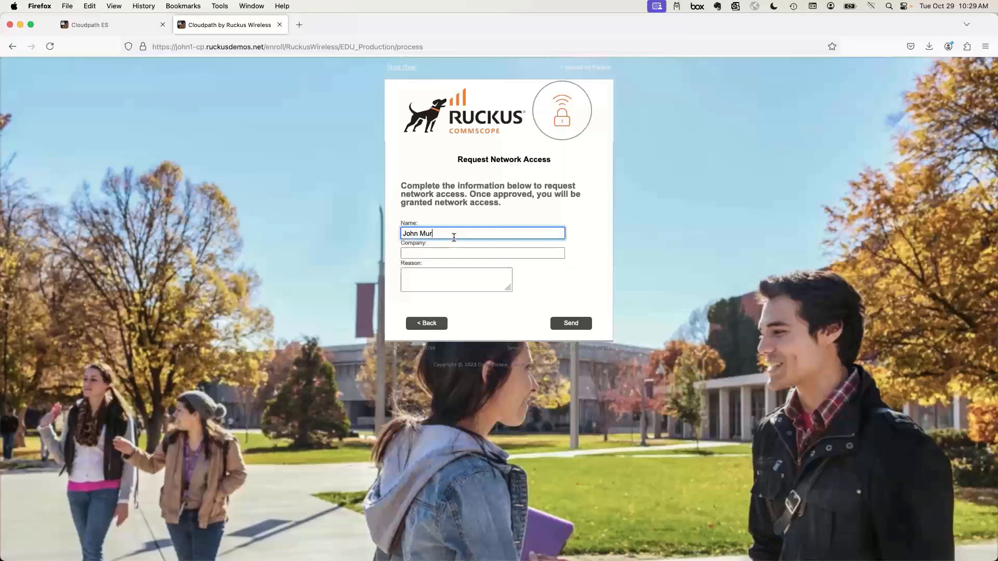
pyautogui.click(464, 255)
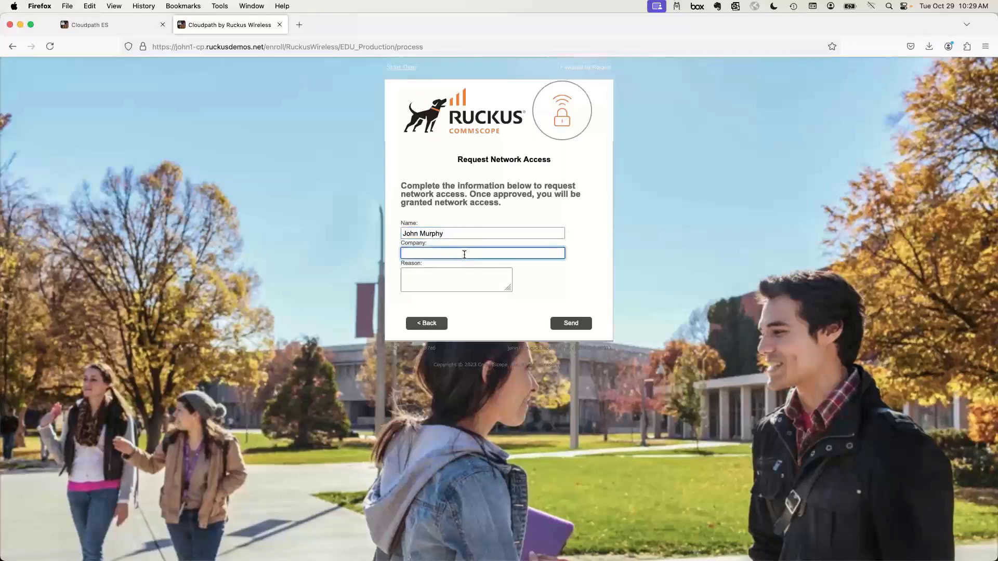
pyautogui.write('Com')
pyautogui.press('BackSpace')
pyautogui.press('BackSpace')
pyautogui.press('BackSpace')
pyautogui.write('RUCKUS')
pyautogui.click(471, 287)
pyautogui.write('I need internet')
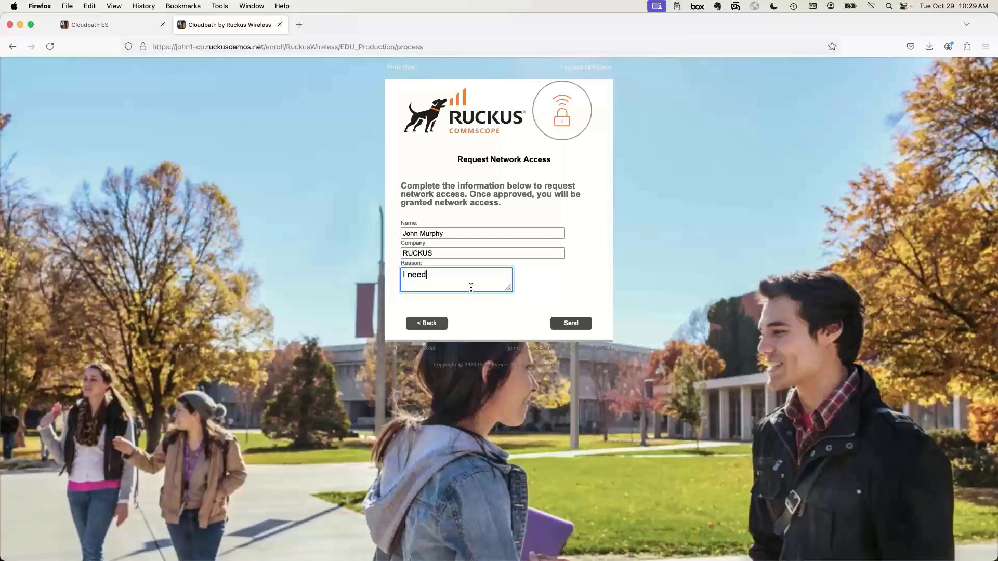
pyautogui.click(562, 321)
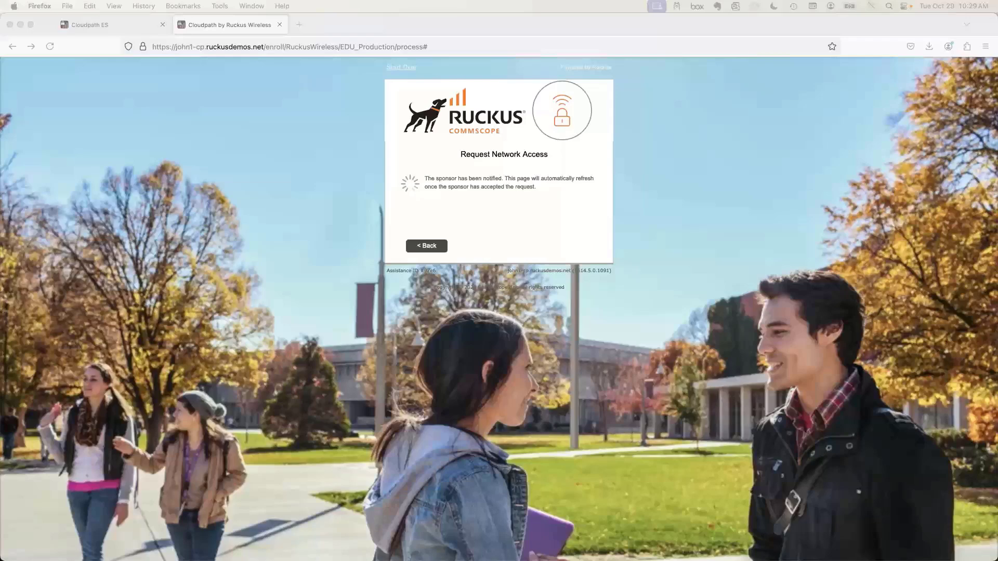
# Step: Bring the access request e-mail into view and highlight the requester's company and reason
pyautogui.moveTo(997, 109); pyautogui.dragTo(317, 84)
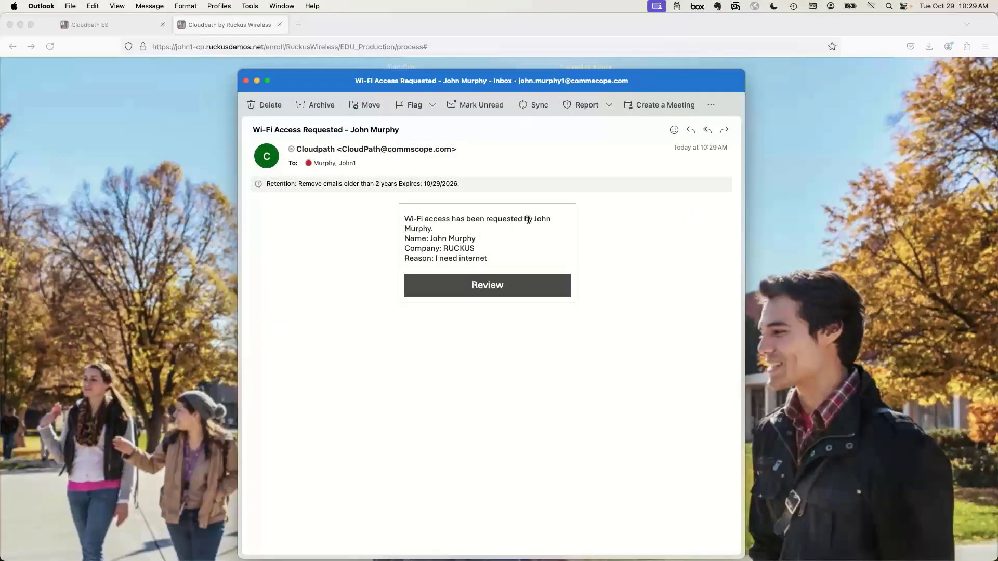
pyautogui.moveTo(533, 219); pyautogui.dragTo(491, 245)
pyautogui.moveTo(435, 258); pyautogui.dragTo(525, 264)
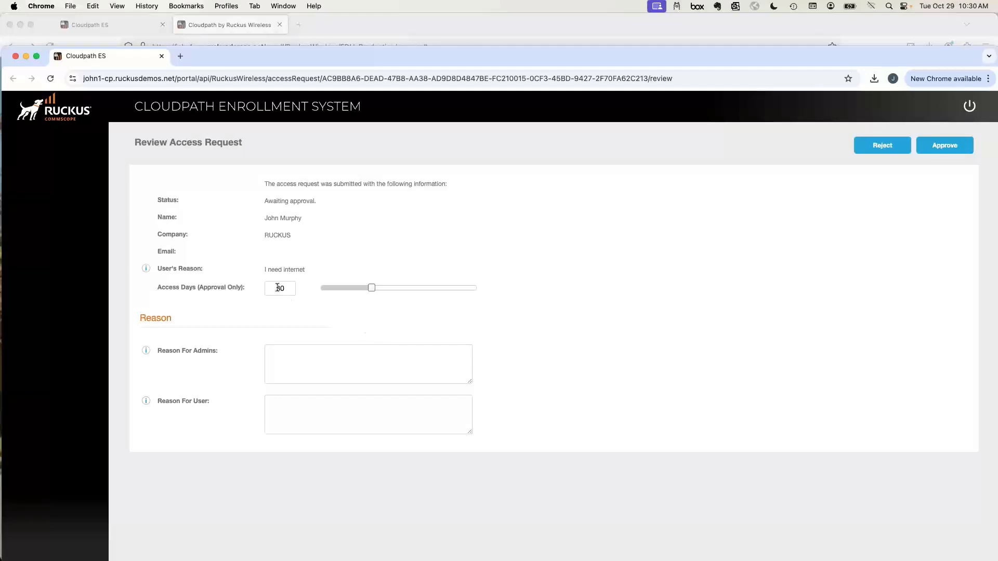
# Step: Change the access period from 30 to 21 days
pyautogui.doubleClick(292, 291)
pyautogui.click(372, 293)
pyautogui.moveTo(372, 292)
pyautogui.mouseDown()
pyautogui.moveTo(318, 294)
pyautogui.moveTo(489, 289)
pyautogui.moveTo(326, 296)
pyautogui.moveTo(380, 295)
pyautogui.moveTo(335, 292)
pyautogui.moveTo(357, 295)
pyautogui.mouseUp()
# Step: Add 'Welcome to the network' for the user and an HVAC contractor note for admins, then approve
pyautogui.click(306, 356)
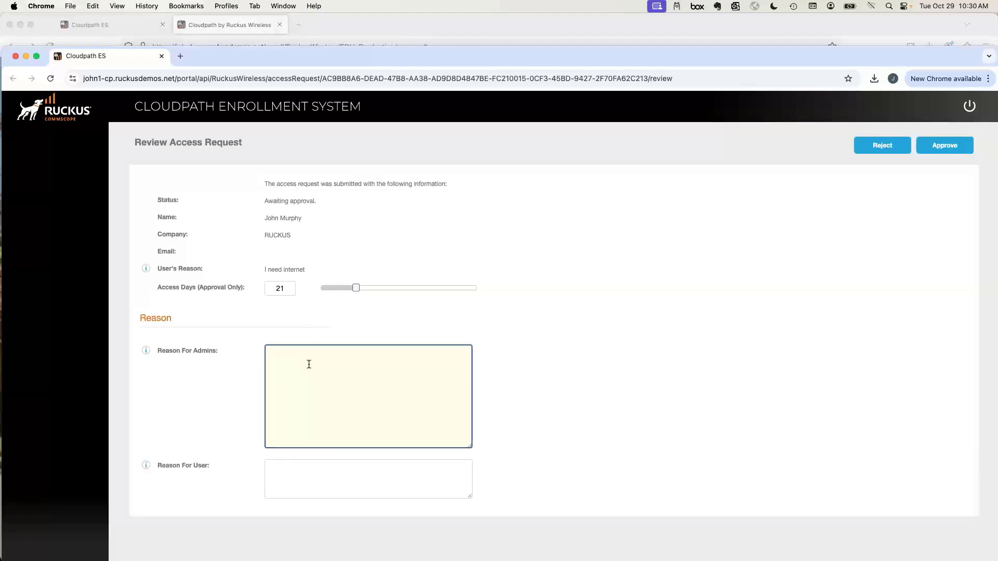
pyautogui.click(322, 479)
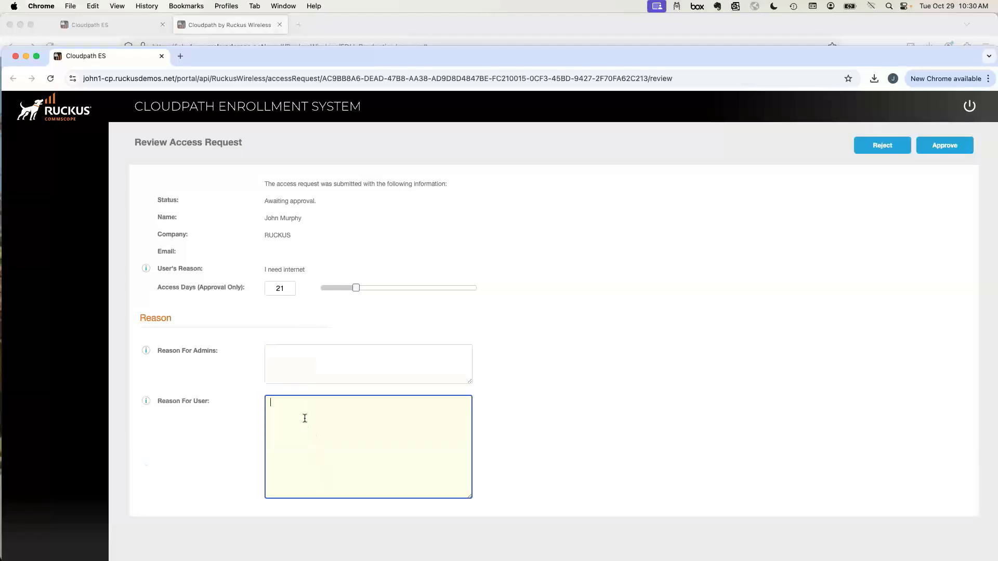
pyautogui.write('Welcome to the network')
pyautogui.click(340, 360)
pyautogui.write('I a')
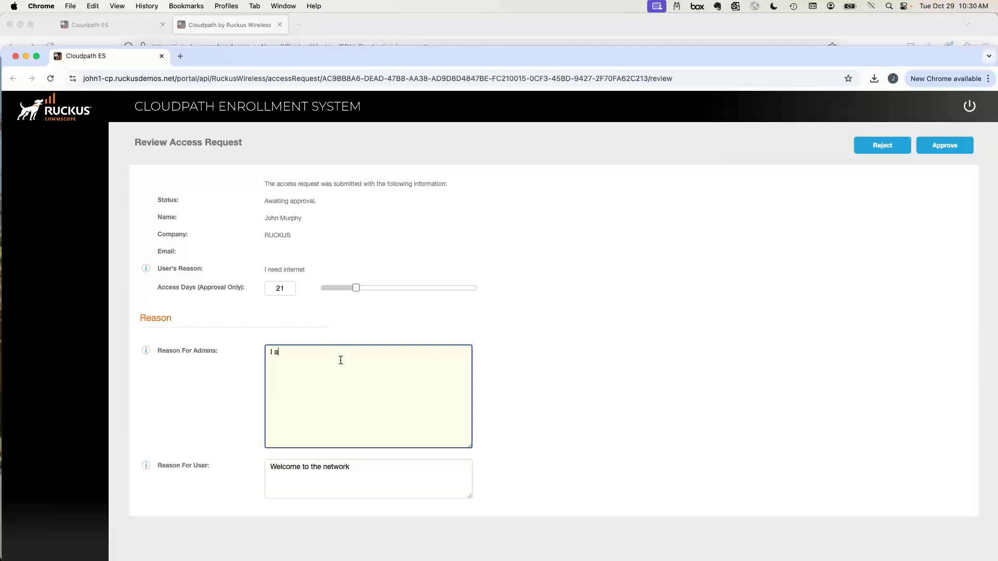
pyautogui.write('m approving 3')
pyautogui.write('2 days of')
pyautogui.press('BackSpace')
pyautogui.press('BackSpace')
pyautogui.press('BackSpace')
pyautogui.press('BackSpace')
pyautogui.press('BackSpace')
pyautogui.press('BackSpace')
pyautogui.press('BackSpace')
pyautogui.press('BackSpace')
pyautogui.press('BackSpace')
pyautogui.write('21 days of access')
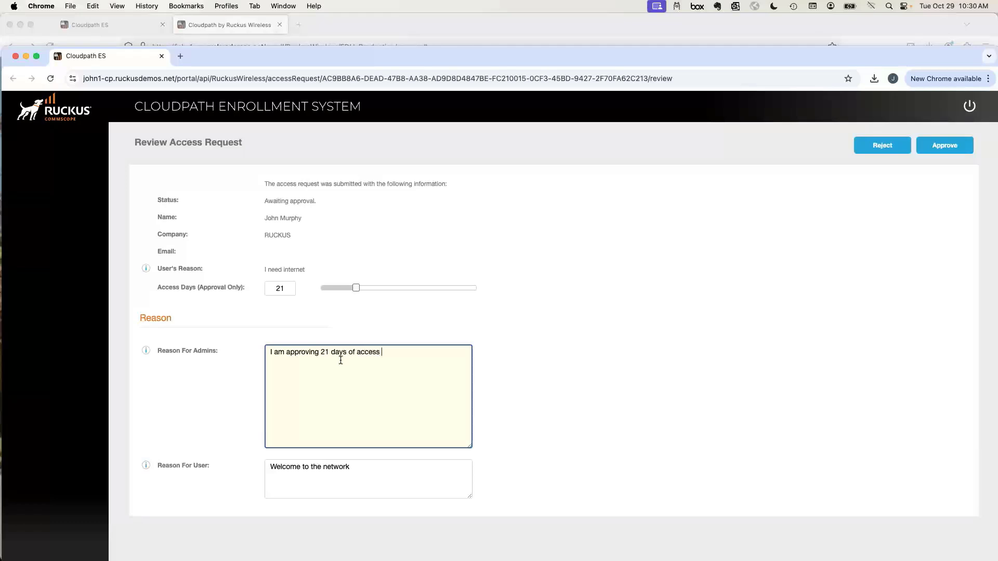
pyautogui.write(' for this HVAC contractor')
pyautogui.click(953, 146)
pyautogui.press('super+m')
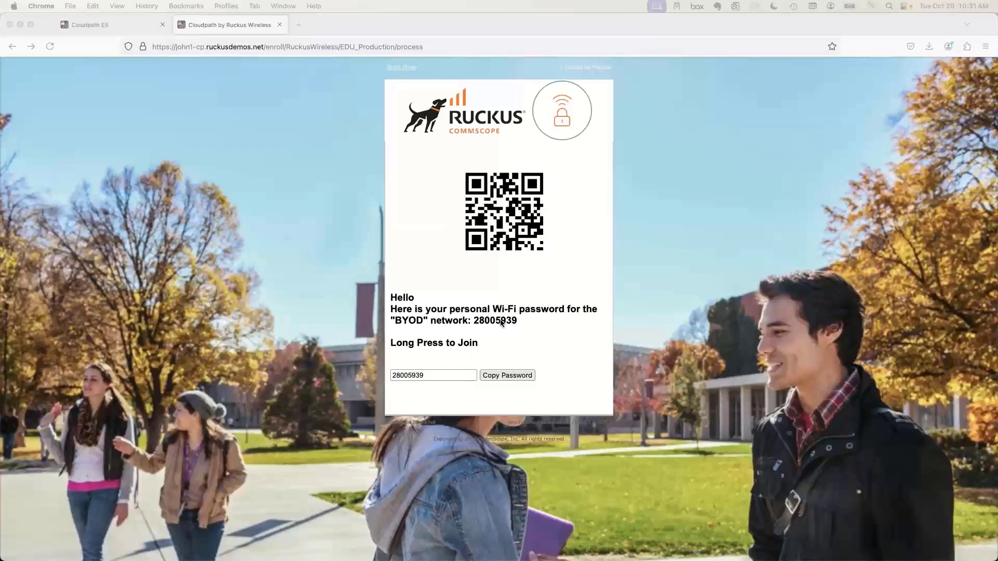
# Step: Start the guest portal over and return to the EDU_Production workflow in the admin console
pyautogui.click(405, 66)
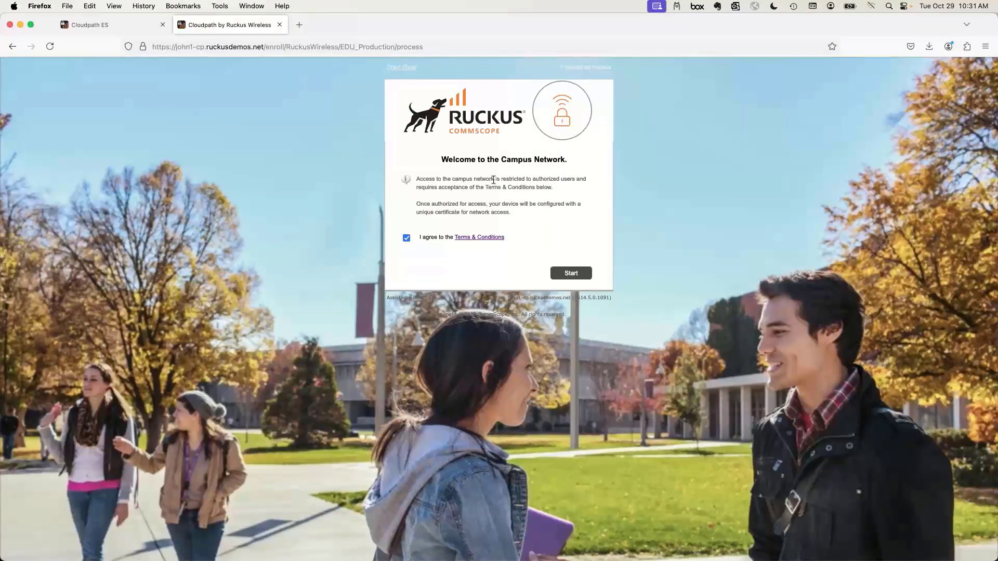
pyautogui.click(111, 22)
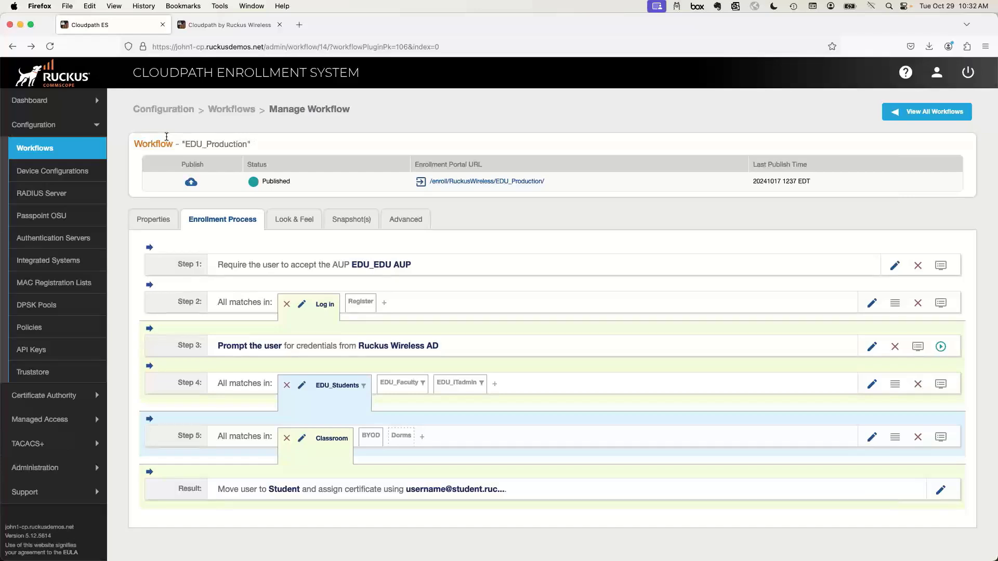
# Step: Open the Connections dashboard and highlight the connection's IP and MAC addresses
pyautogui.click(54, 103)
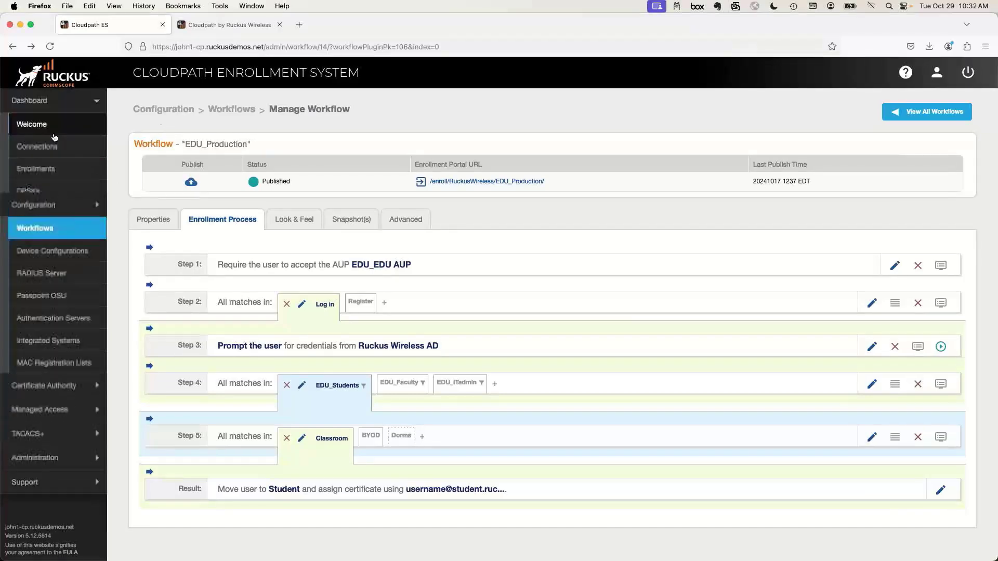
pyautogui.click(53, 146)
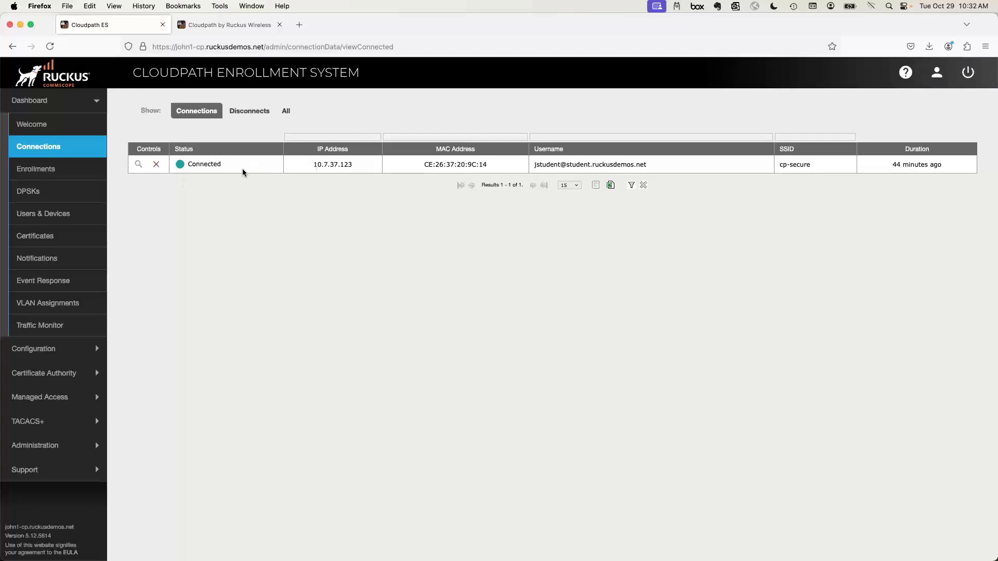
pyautogui.tripleClick(381, 164)
pyautogui.click(382, 164)
pyautogui.tripleClick(483, 165)
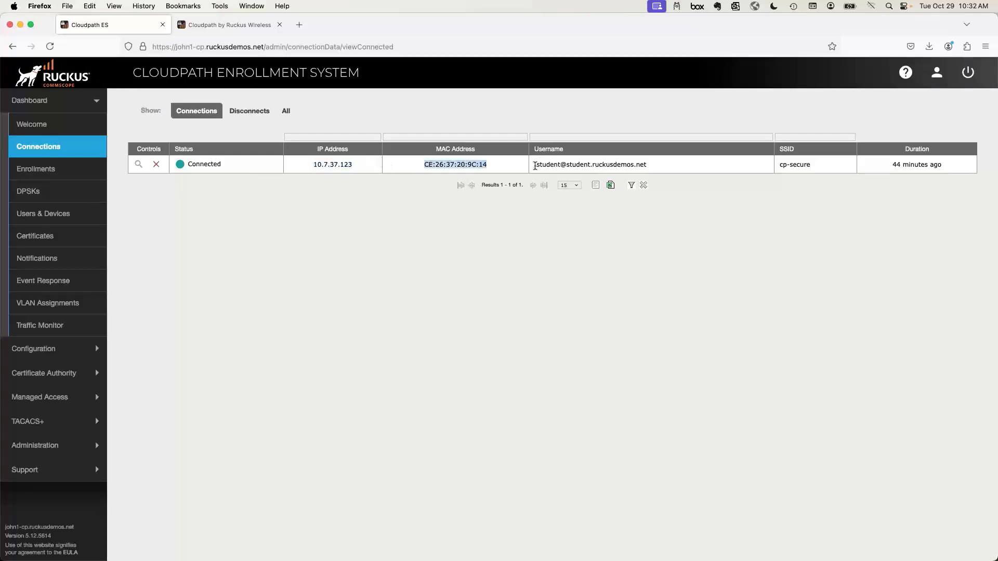
# Step: Highlight the username, SSID cp-secure and duration, then view the connection's full details
pyautogui.moveTo(534, 165); pyautogui.dragTo(659, 167)
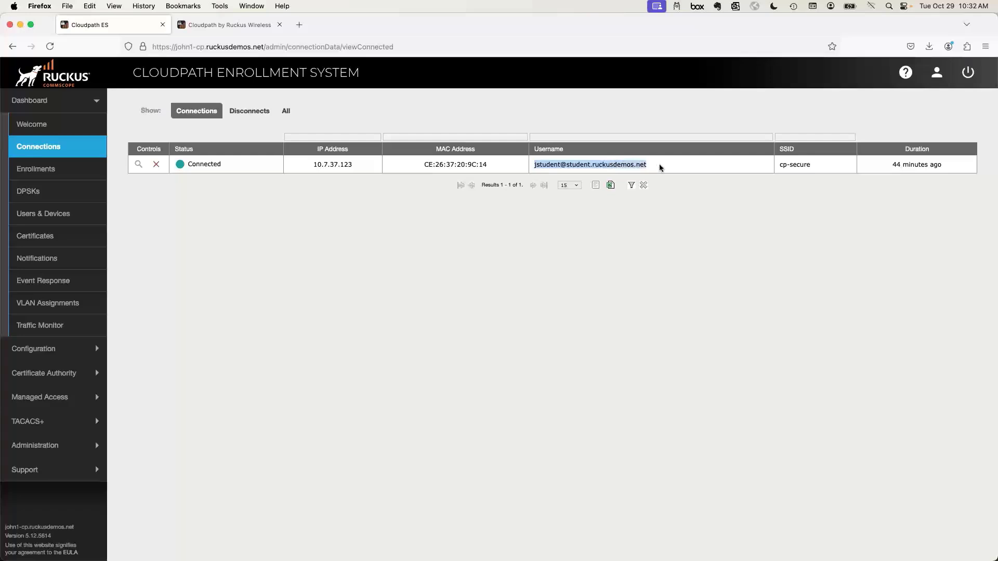
pyautogui.click(576, 165)
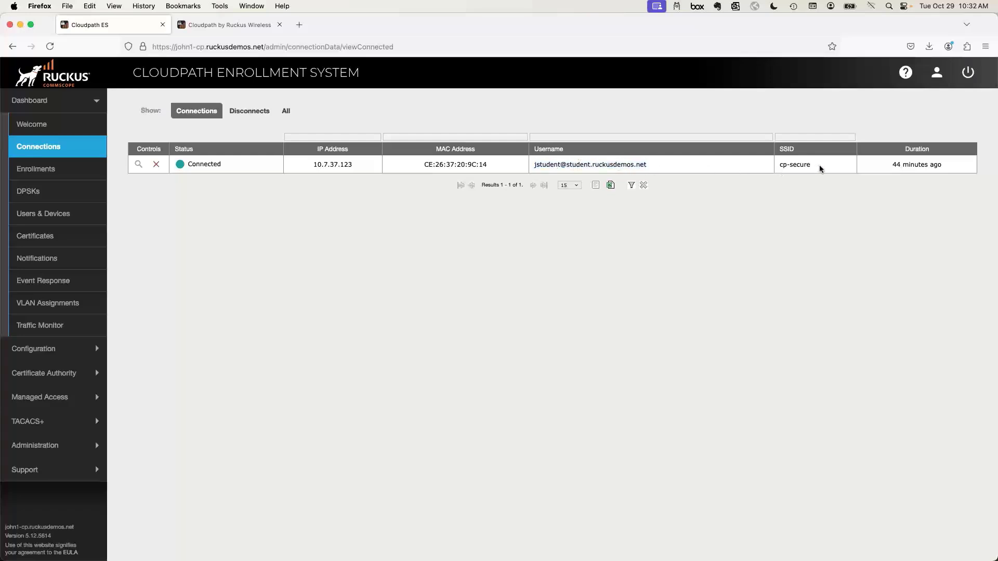
pyautogui.moveTo(812, 165); pyautogui.dragTo(780, 169)
pyautogui.moveTo(892, 165); pyautogui.dragTo(947, 166)
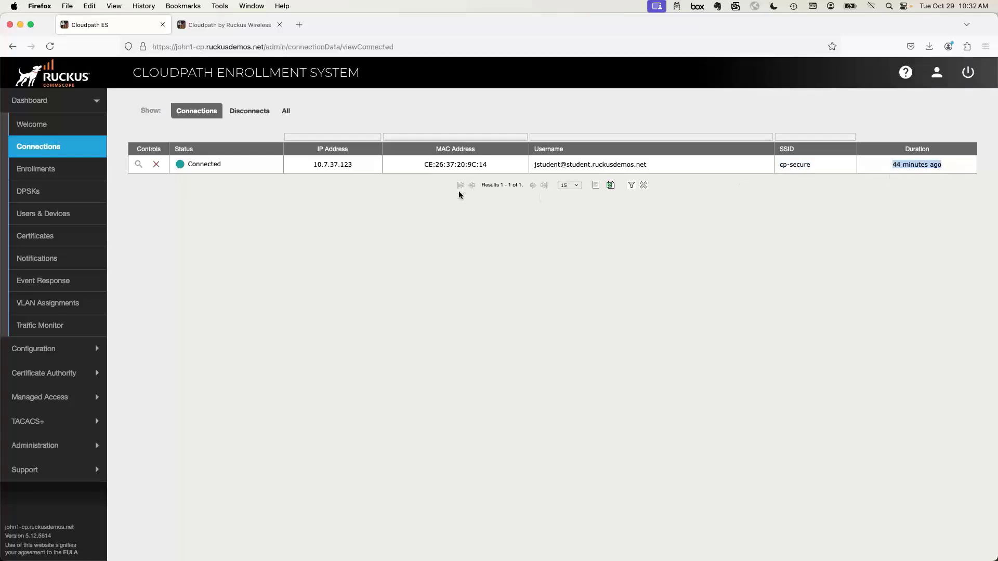
pyautogui.click(138, 166)
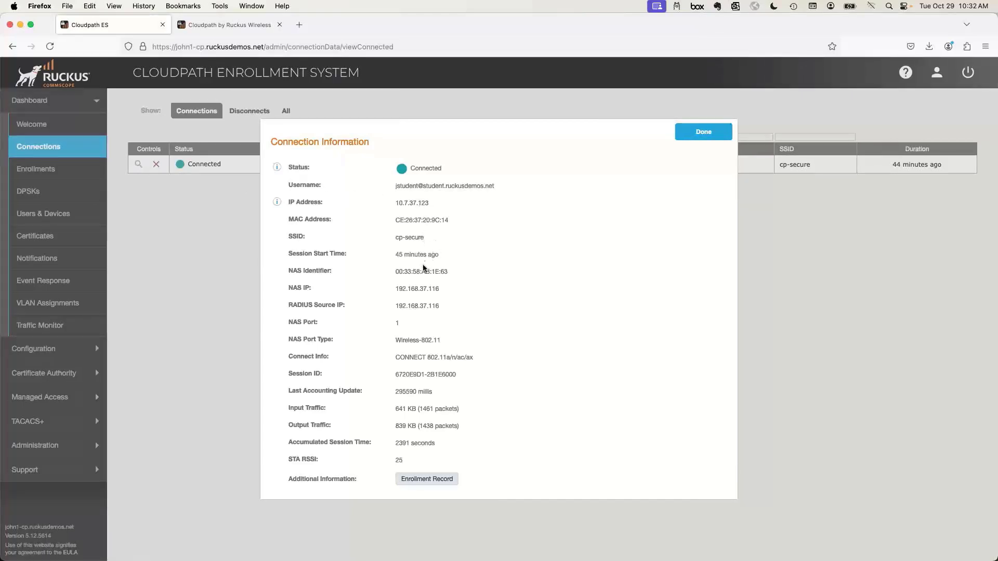
pyautogui.moveTo(393, 271); pyautogui.dragTo(385, 295)
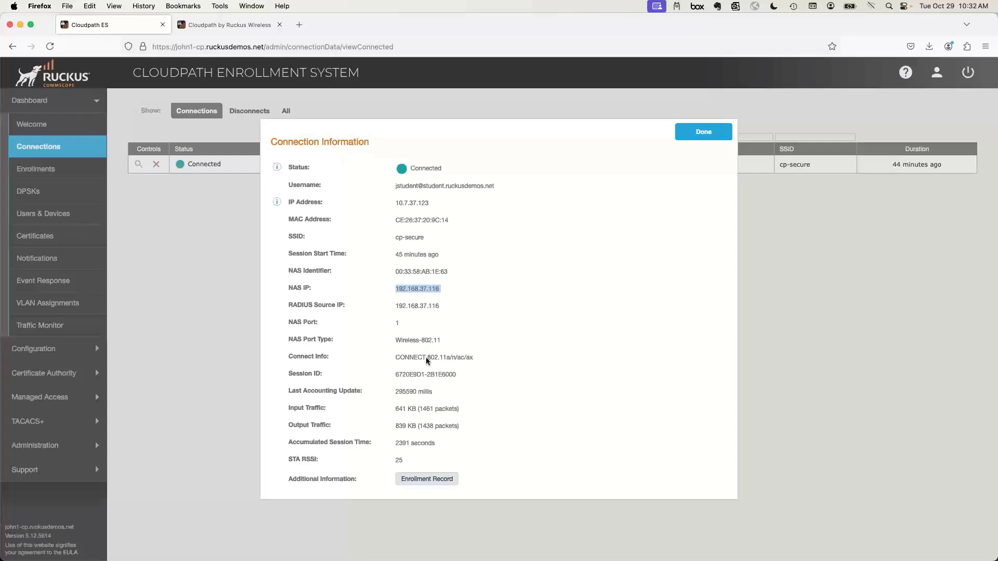
pyautogui.moveTo(397, 409); pyautogui.dragTo(475, 410)
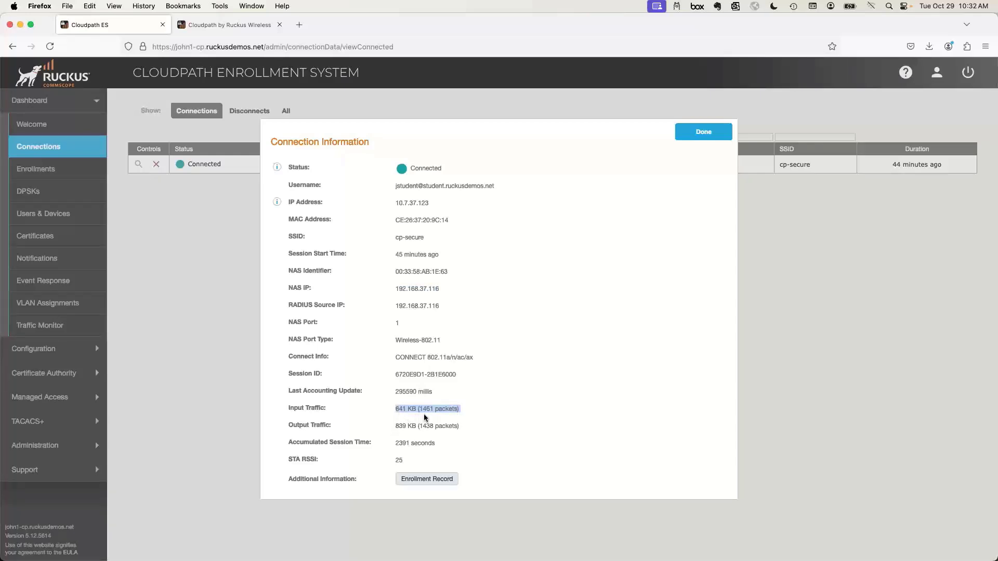
pyautogui.moveTo(396, 430); pyautogui.dragTo(464, 429)
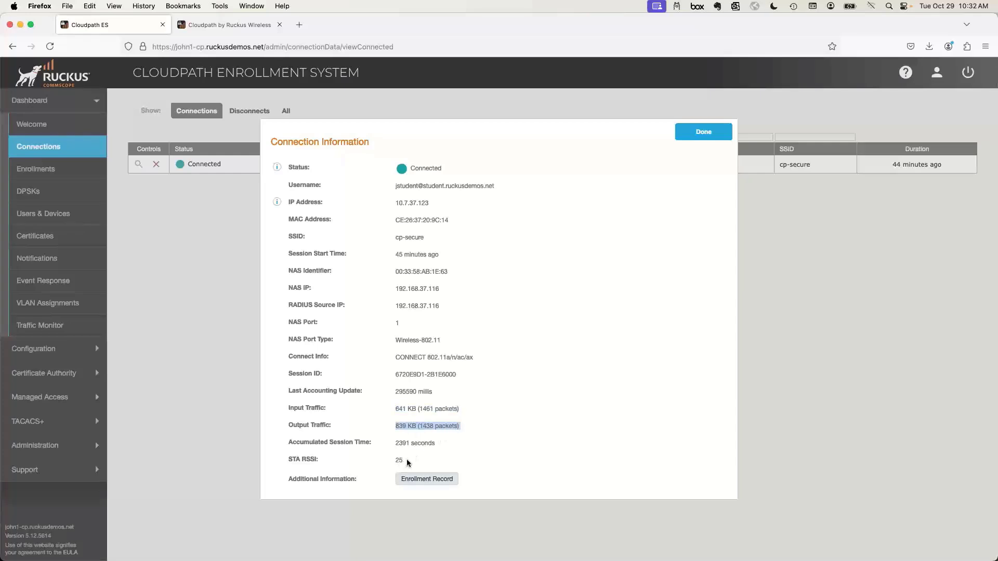
pyautogui.moveTo(408, 462); pyautogui.dragTo(388, 465)
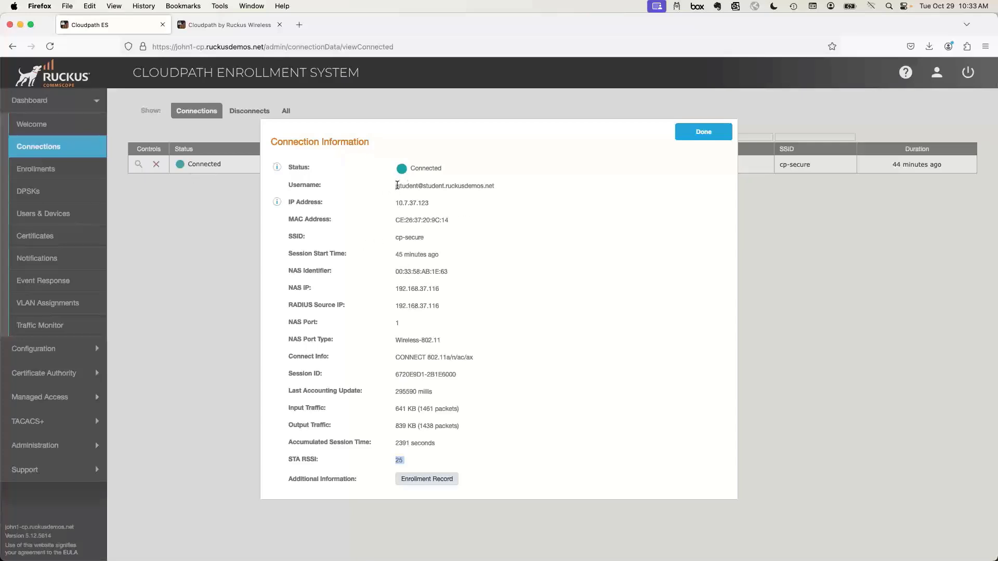
pyautogui.moveTo(395, 189); pyautogui.dragTo(502, 189)
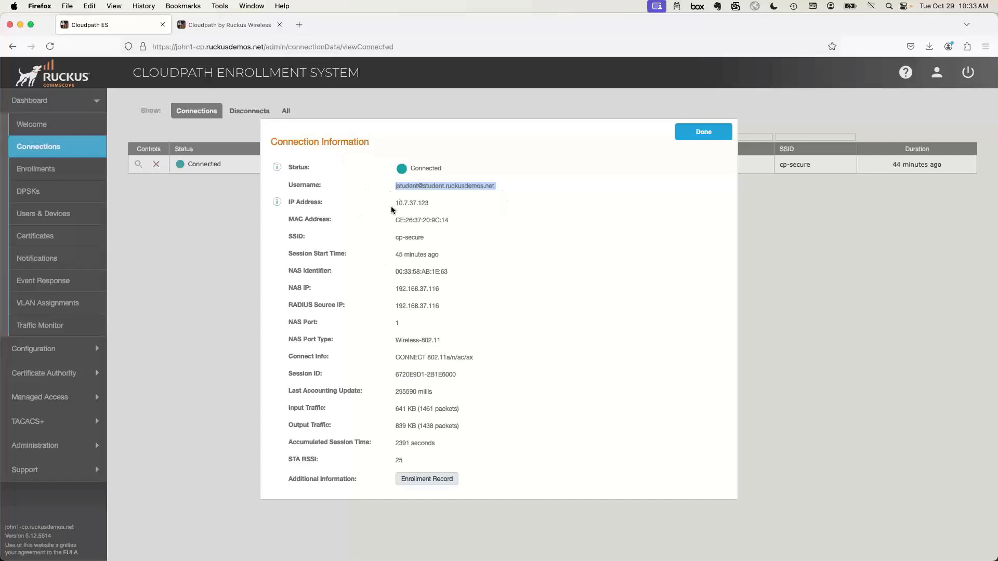
pyautogui.click(512, 227)
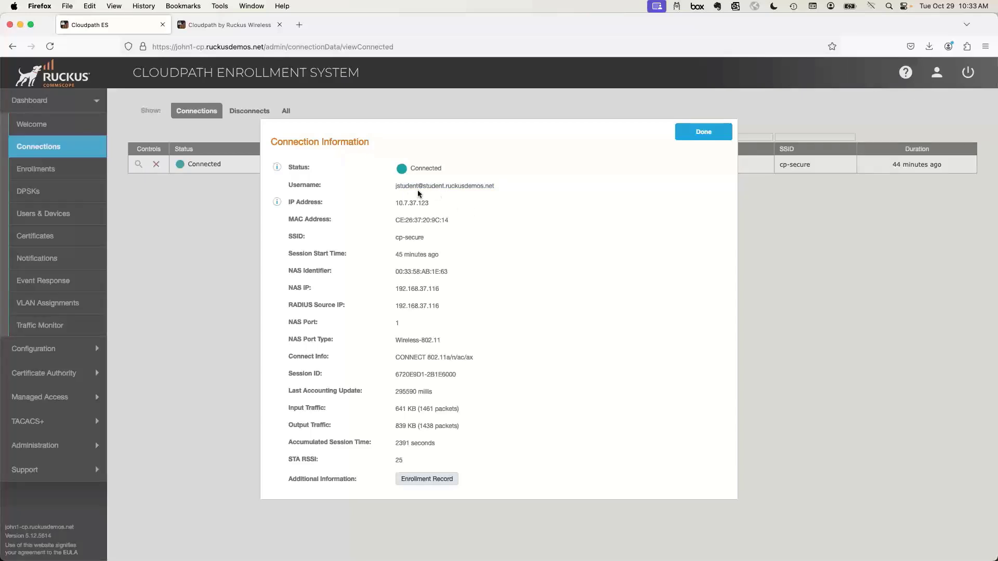
pyautogui.moveTo(396, 188); pyautogui.dragTo(419, 191)
pyautogui.click(427, 188)
pyautogui.moveTo(427, 188); pyautogui.dragTo(503, 188)
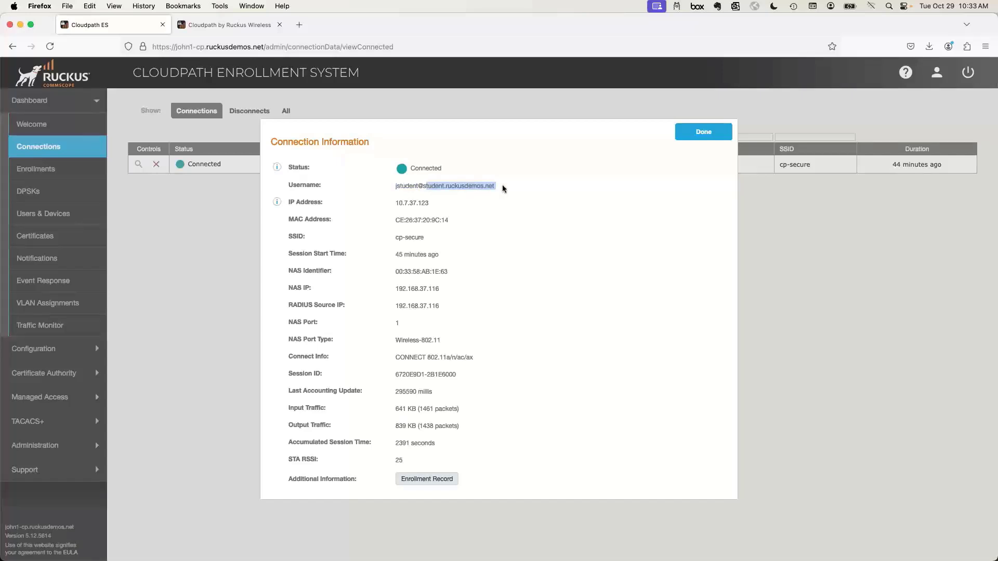
pyautogui.click(435, 187)
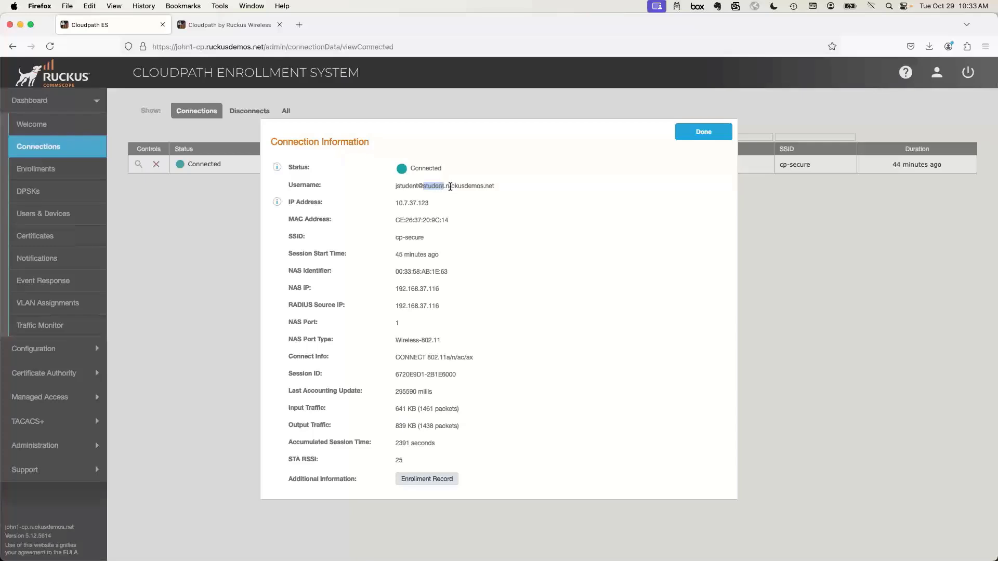
pyautogui.moveTo(439, 187); pyautogui.dragTo(445, 186)
pyautogui.moveTo(297, 479); pyautogui.dragTo(358, 476)
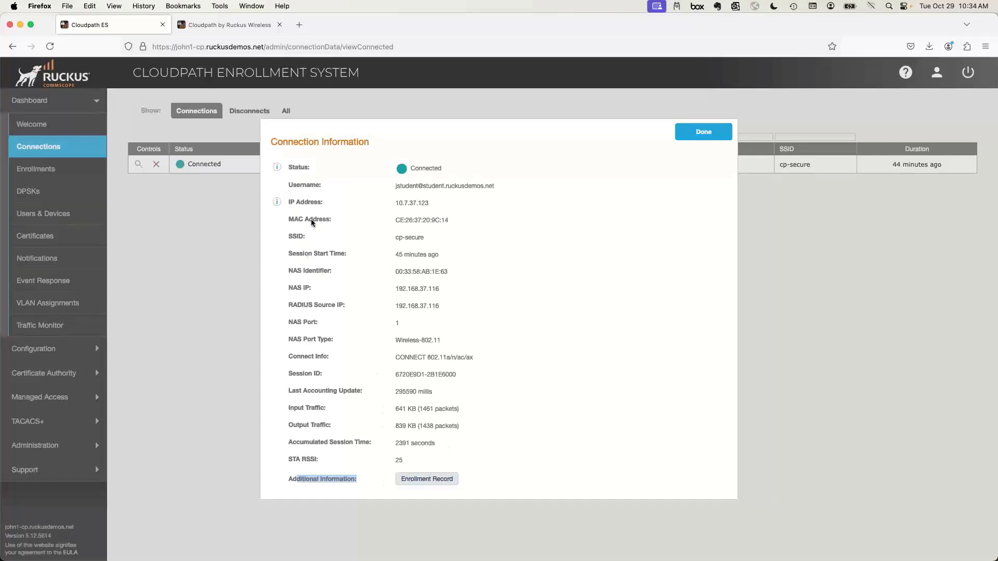
pyautogui.click(427, 480)
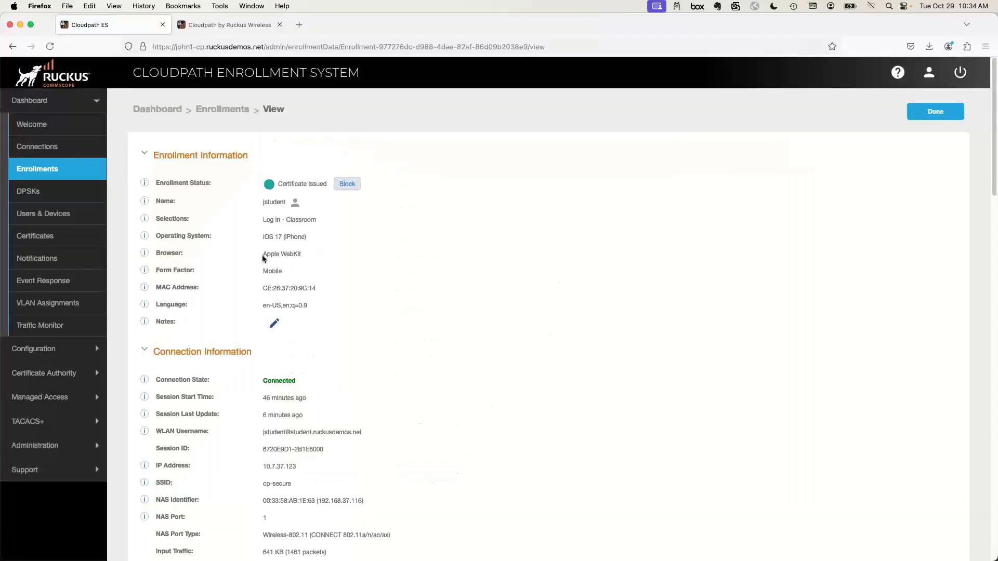
pyautogui.scroll(-3, 245, 232)
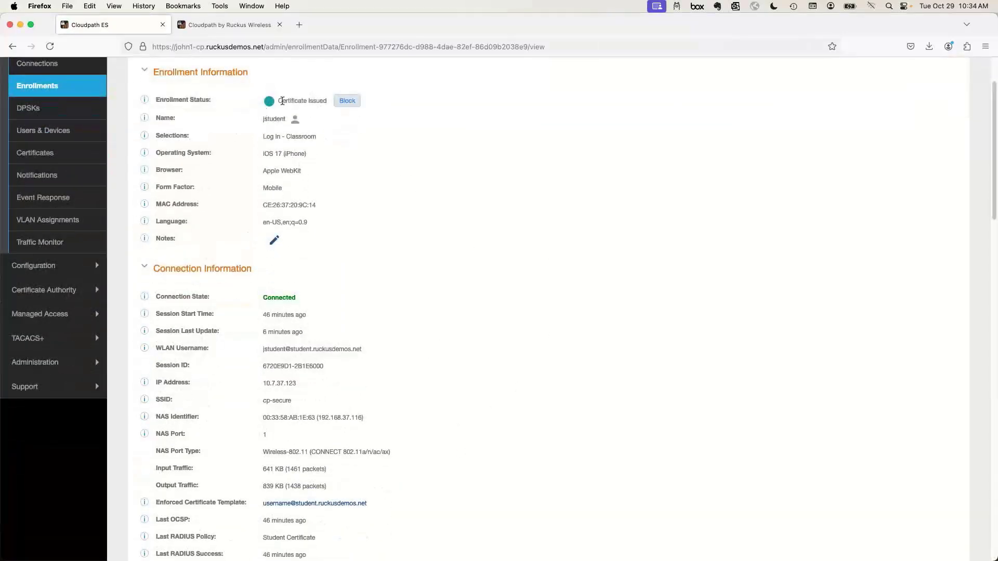
pyautogui.moveTo(277, 102); pyautogui.dragTo(330, 98)
pyautogui.scroll(-2, 440, 133)
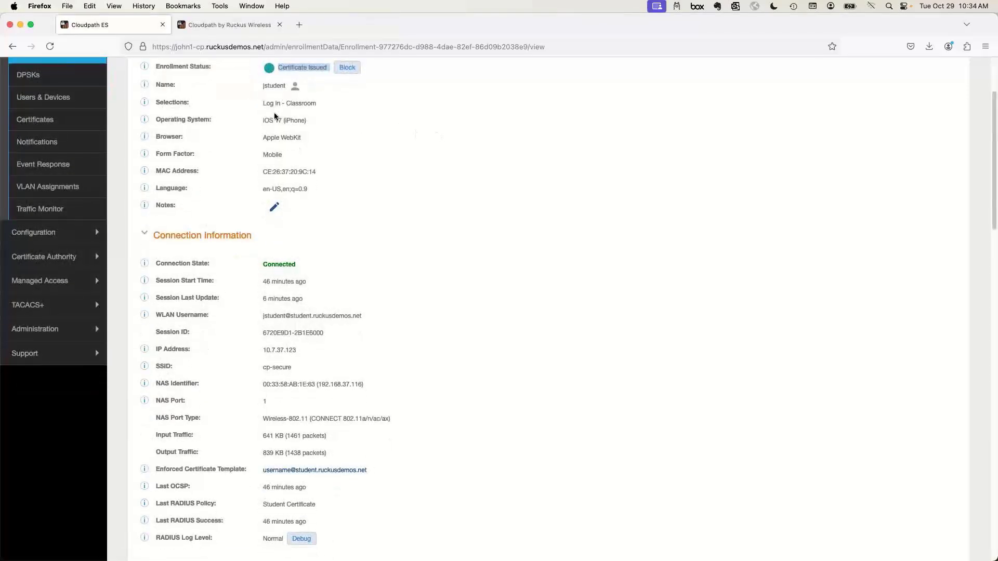
pyautogui.rightClick(275, 116)
pyautogui.click(253, 112)
pyautogui.moveTo(260, 88); pyautogui.dragTo(286, 91)
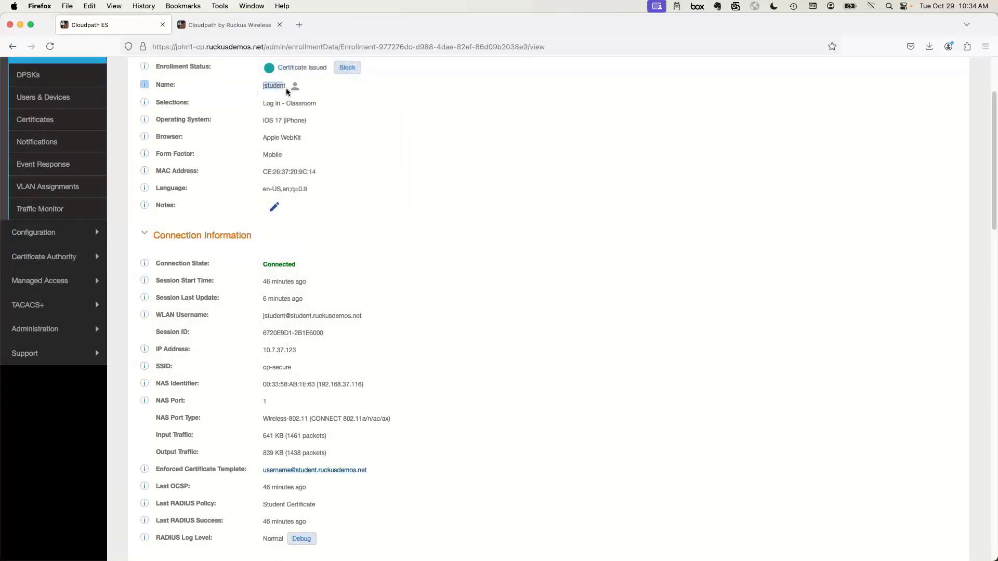
pyautogui.moveTo(261, 125); pyautogui.dragTo(314, 125)
pyautogui.scroll(-2, 316, 133)
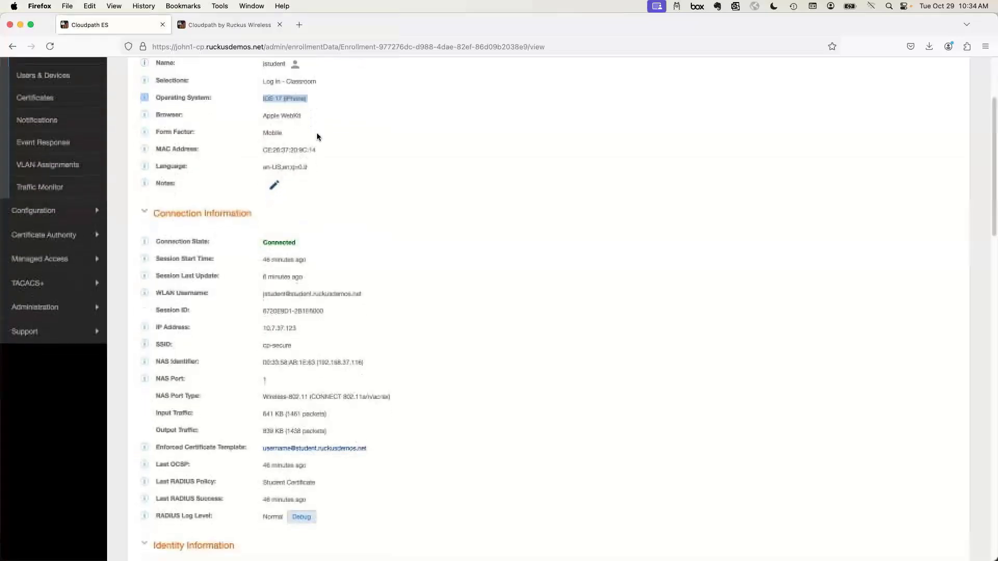
pyautogui.click(275, 147)
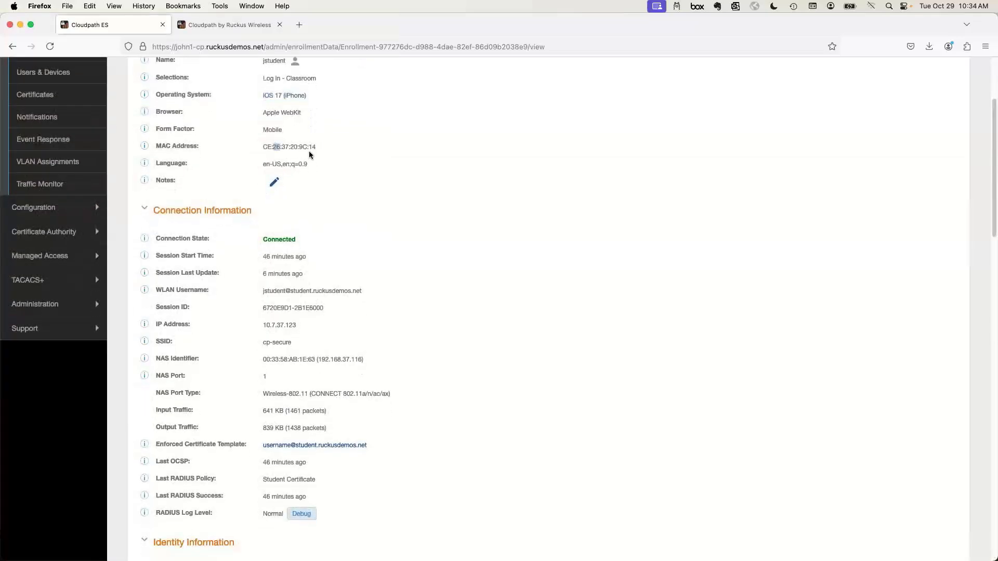
pyautogui.scroll(-1, 285, 152)
pyautogui.moveTo(265, 140); pyautogui.dragTo(336, 136)
pyautogui.scroll(-5, 316, 152)
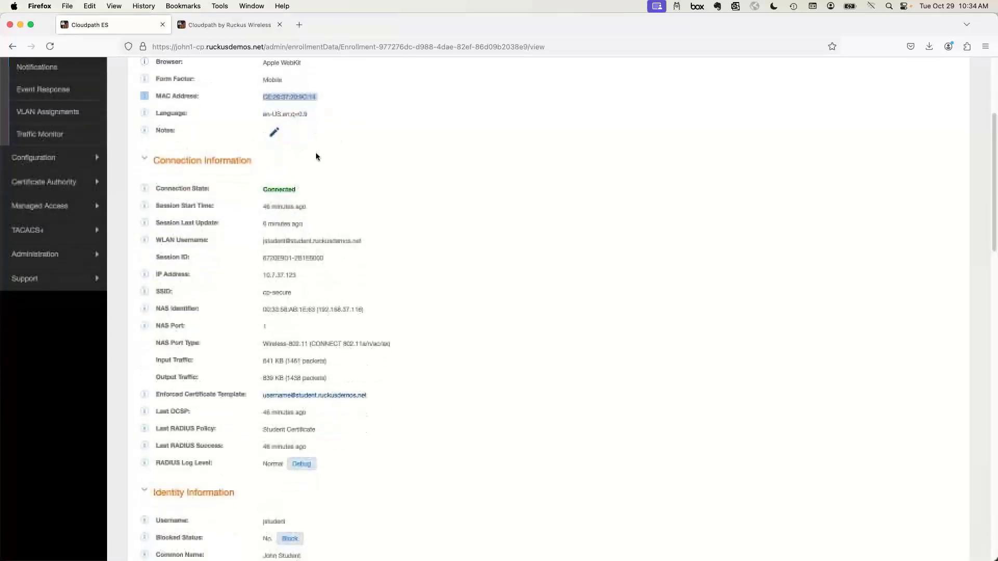
pyautogui.scroll(-1, 310, 162)
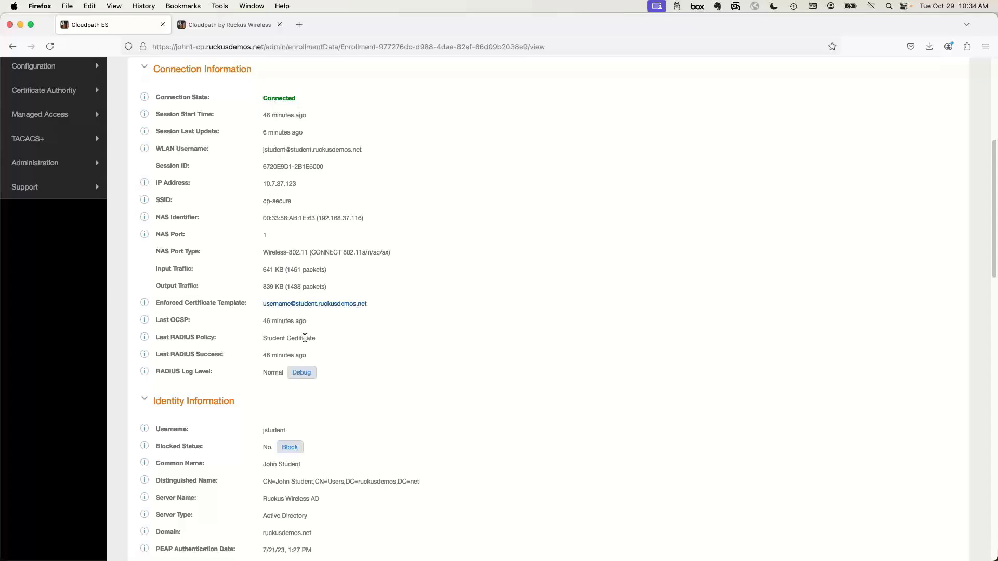
pyautogui.scroll(-10, 305, 339)
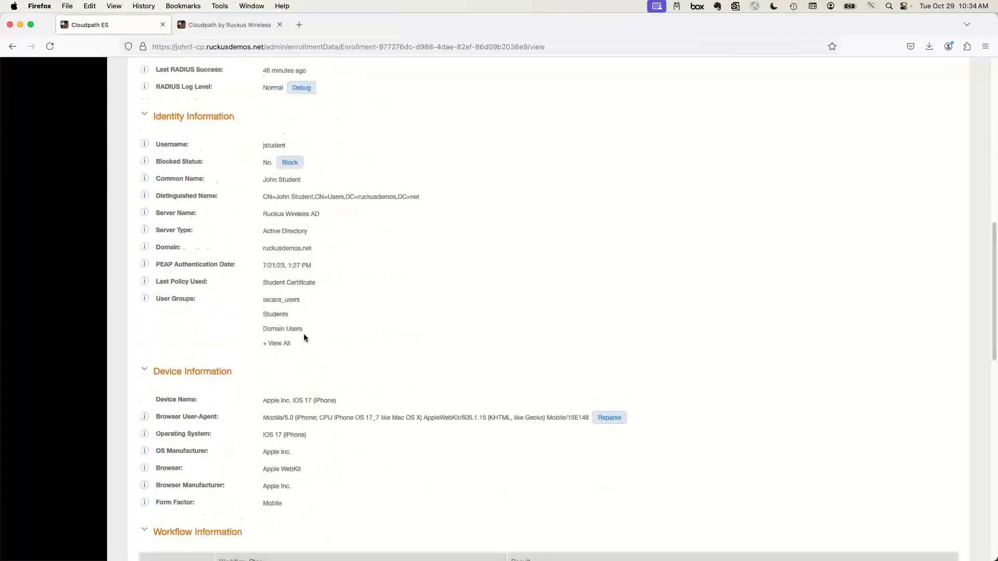
pyautogui.scroll(-2, 304, 338)
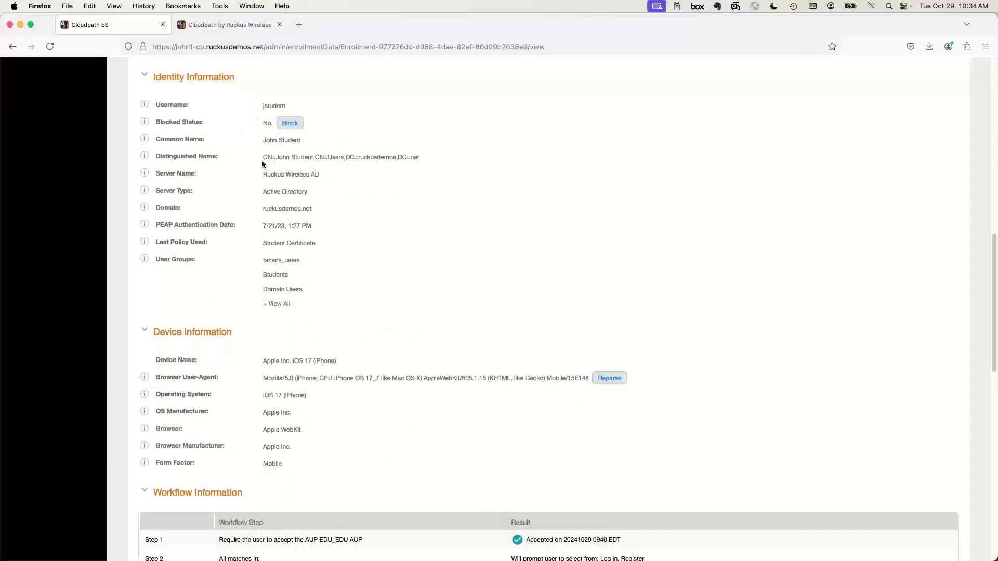
pyautogui.moveTo(263, 158); pyautogui.dragTo(404, 157)
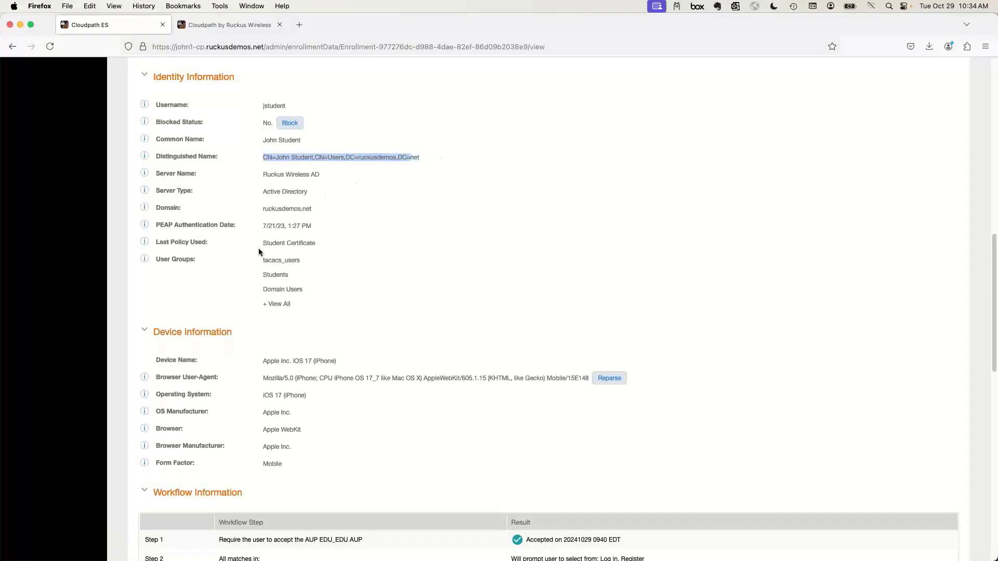
pyautogui.moveTo(264, 245); pyautogui.dragTo(307, 241)
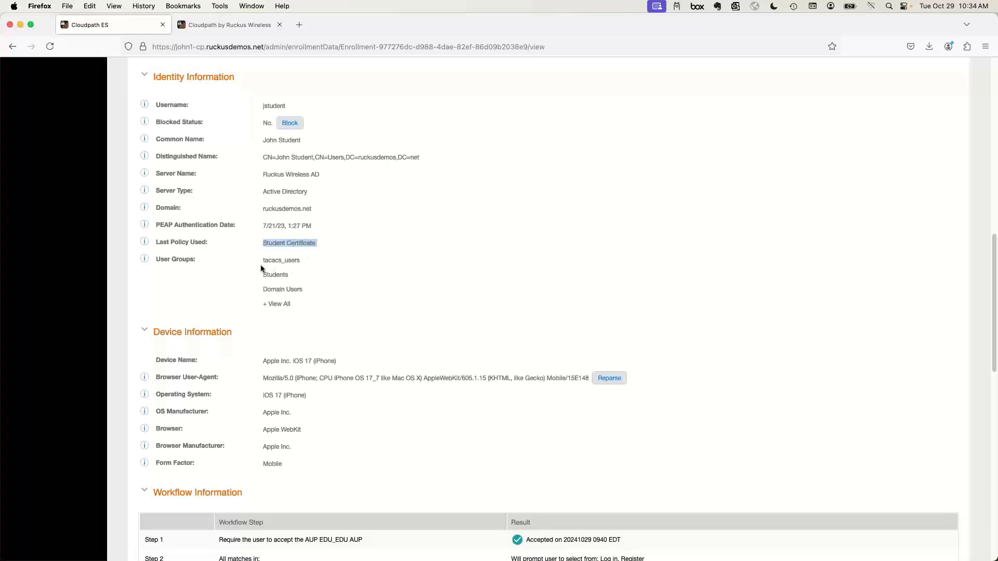
pyautogui.scroll(-5, 289, 307)
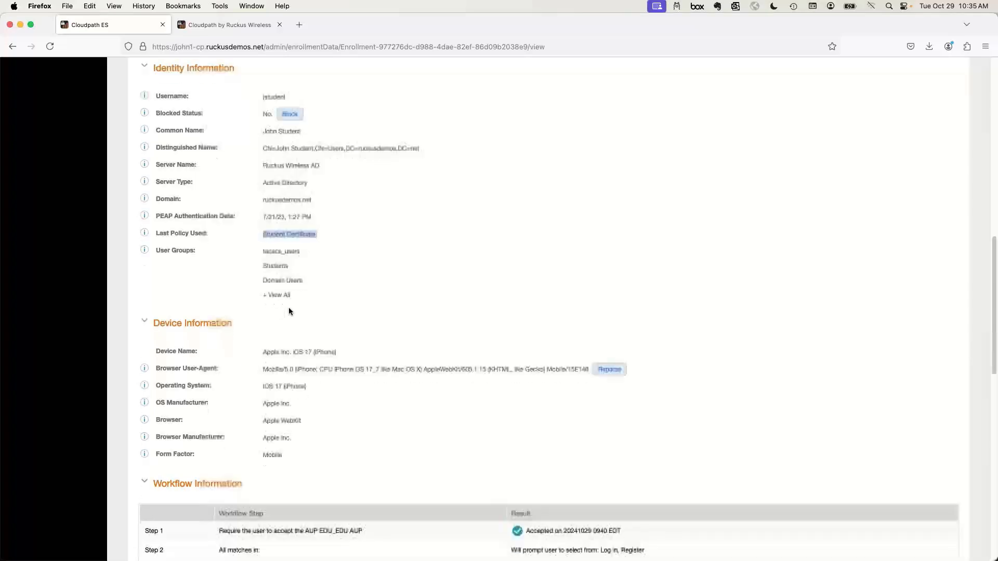
pyautogui.scroll(-5, 288, 245)
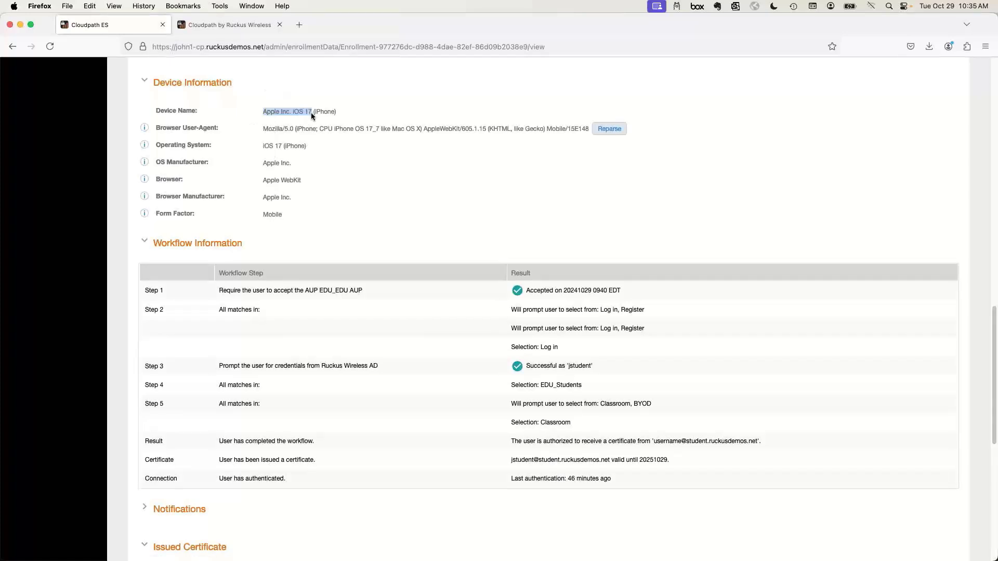
pyautogui.doubleClick(272, 131)
pyautogui.moveTo(417, 128); pyautogui.dragTo(424, 129)
pyautogui.scroll(-1, 274, 150)
pyautogui.moveTo(263, 156); pyautogui.dragTo(327, 157)
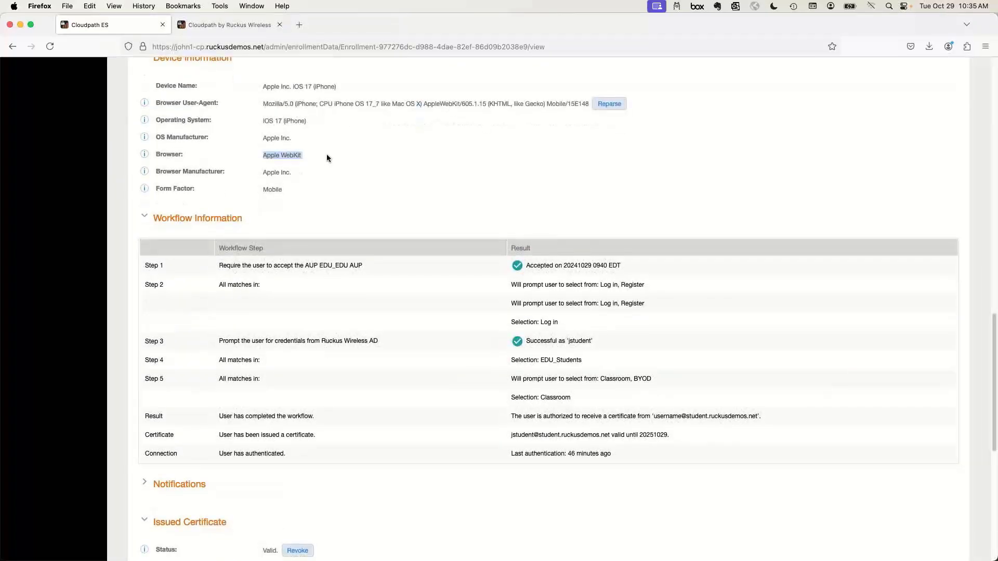
pyautogui.scroll(-2, 326, 154)
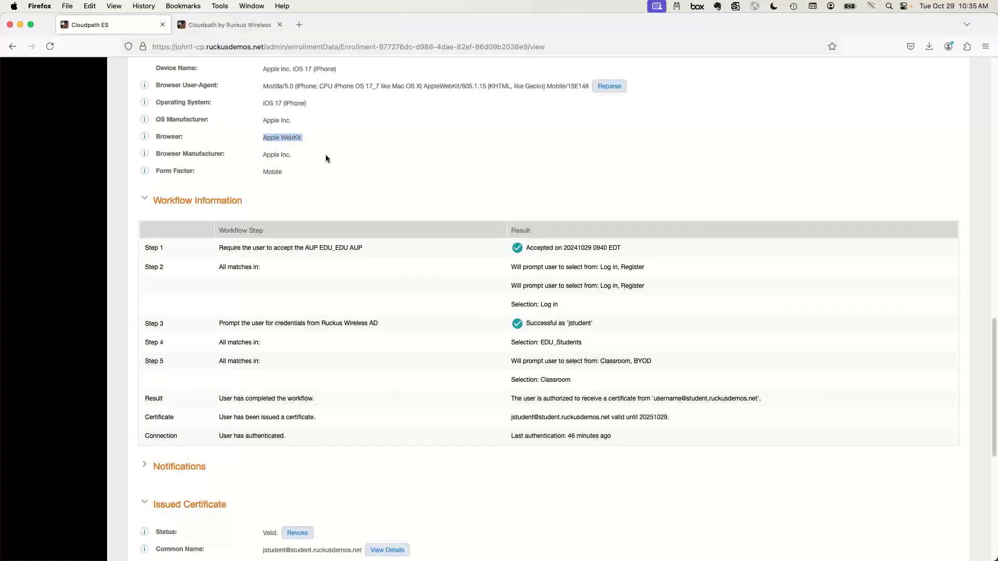
pyautogui.scroll(-1, 324, 155)
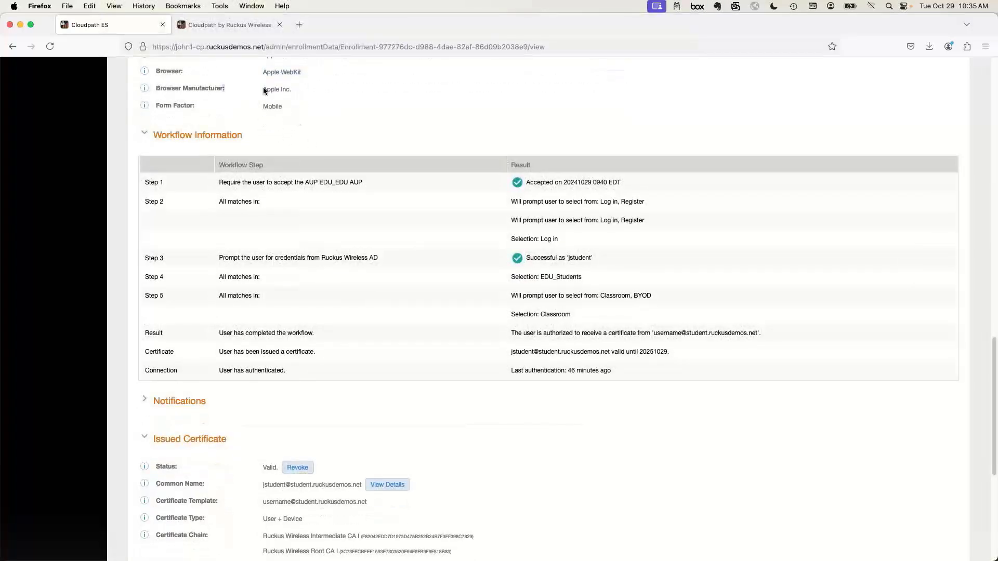
pyautogui.moveTo(263, 86); pyautogui.dragTo(299, 92)
pyautogui.scroll(-2, 305, 110)
pyautogui.scroll(2, 286, 98)
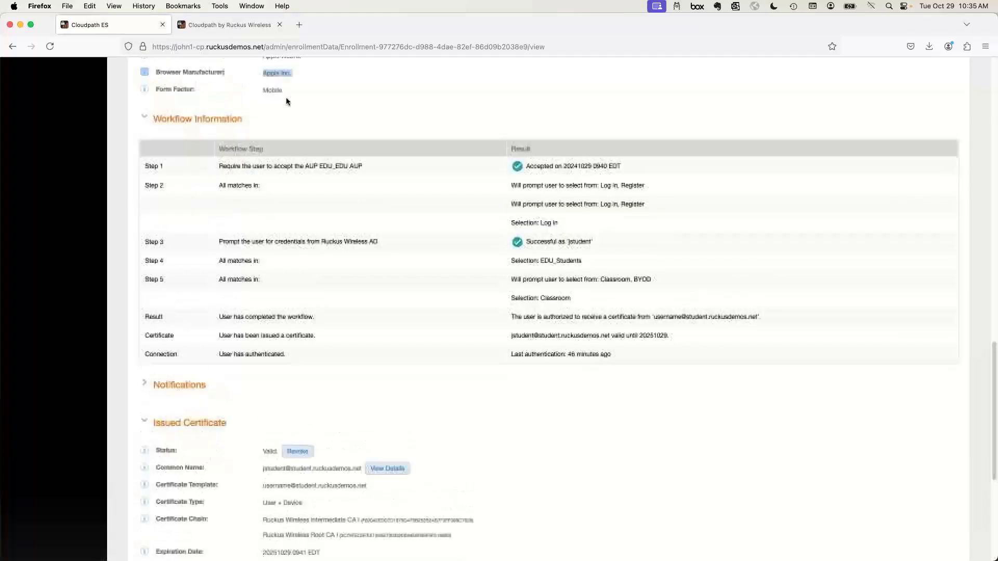
pyautogui.click(274, 102)
pyautogui.doubleClick(274, 103)
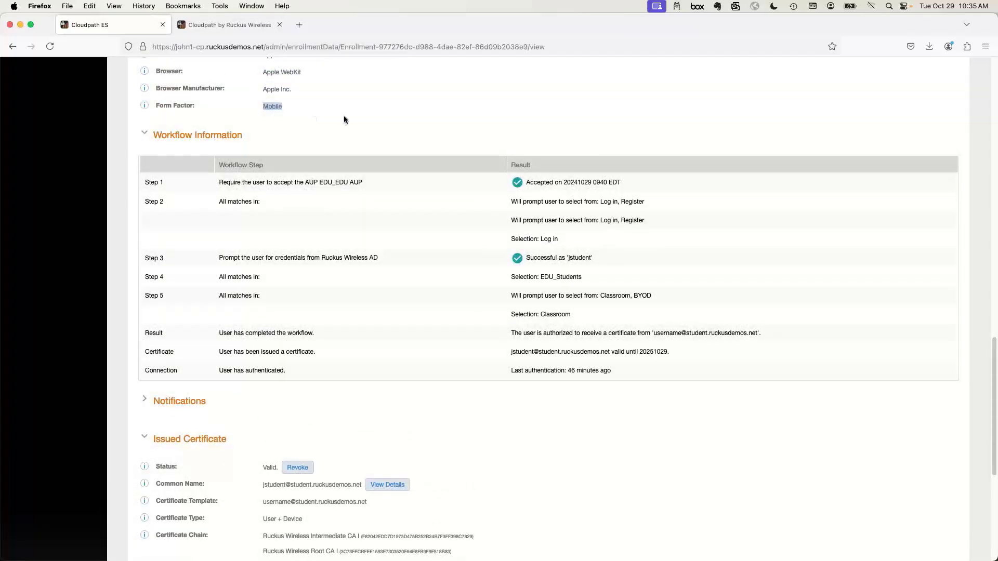
pyautogui.click(264, 120)
pyautogui.scroll(-2, 591, 222)
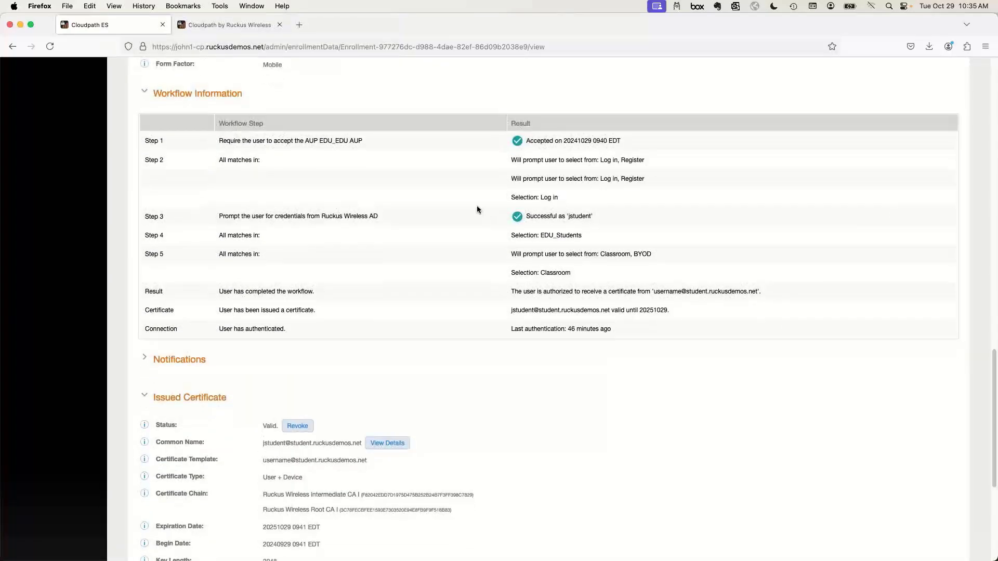
pyautogui.scroll(-1, 477, 209)
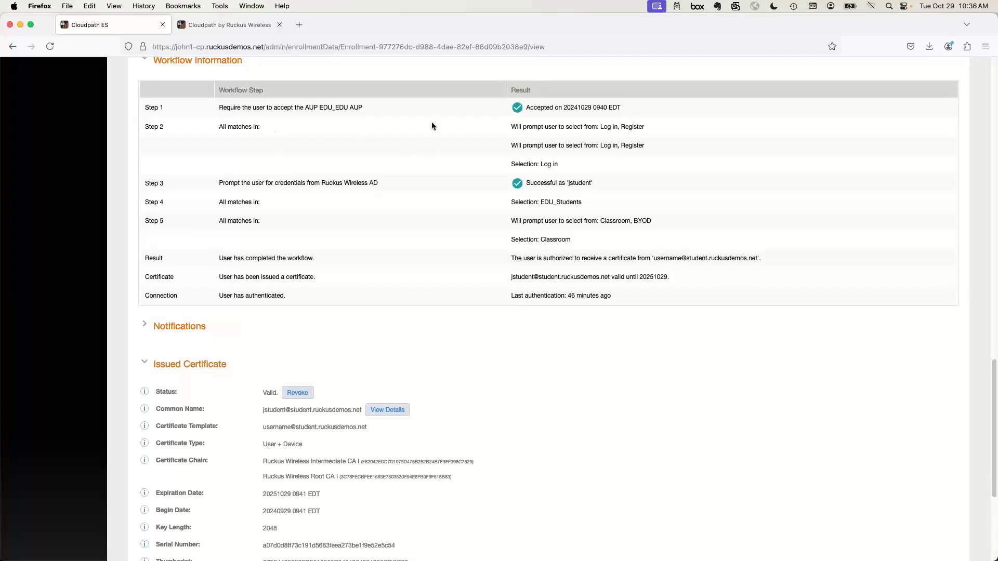
pyautogui.moveTo(627, 107); pyautogui.dragTo(523, 108)
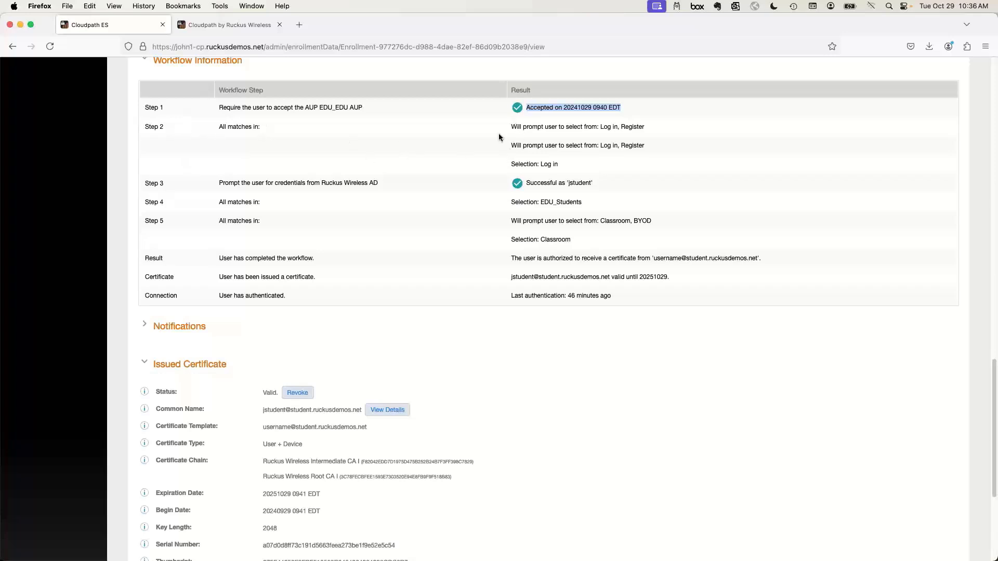
pyautogui.moveTo(587, 172); pyautogui.dragTo(510, 165)
pyautogui.click(584, 181)
pyautogui.moveTo(592, 182); pyautogui.dragTo(524, 185)
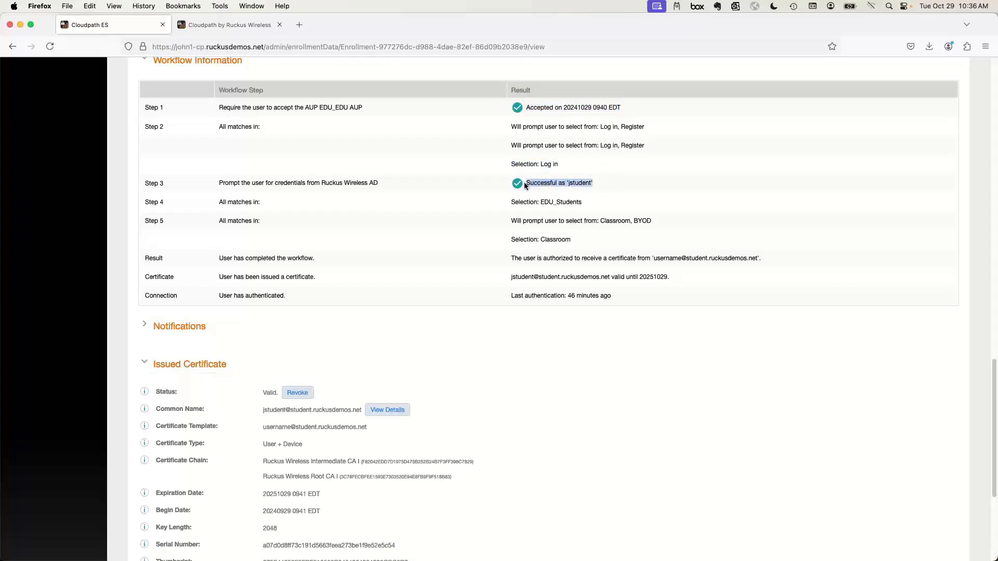
pyautogui.click(586, 204)
pyautogui.keyDown('shift'); pyautogui.click(544, 204); pyautogui.keyUp('shift')
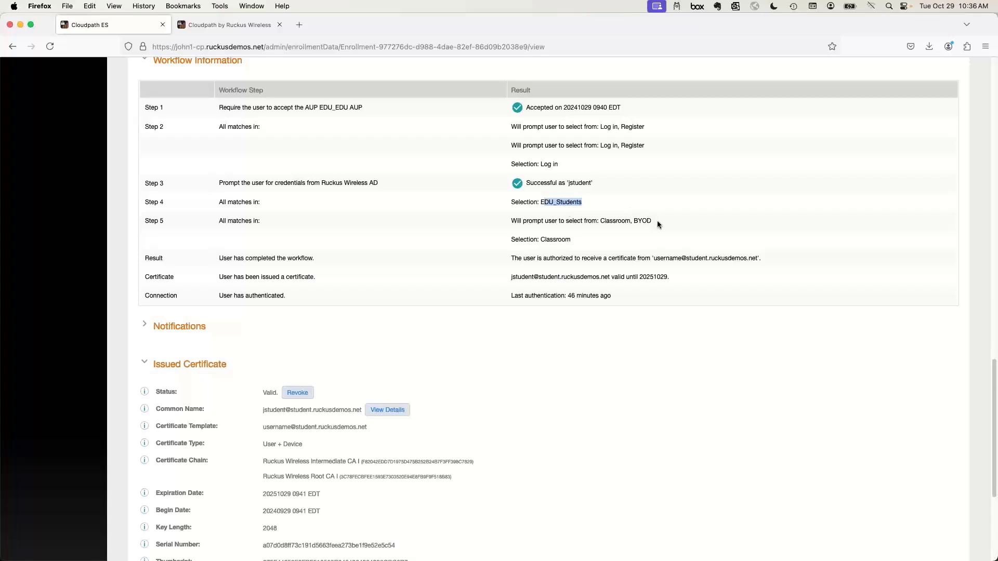
pyautogui.click(591, 238)
pyautogui.moveTo(591, 239); pyautogui.dragTo(541, 240)
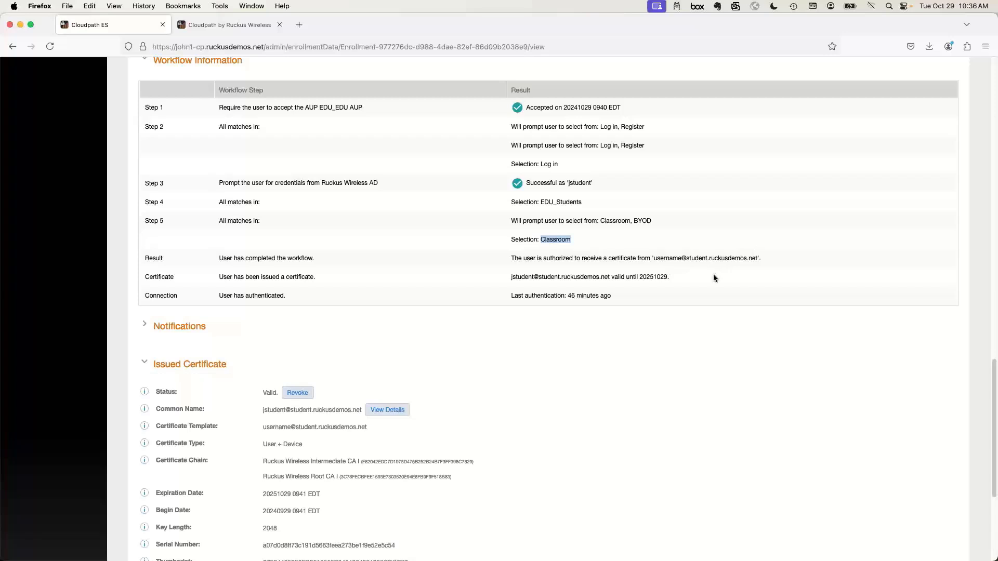
pyautogui.moveTo(693, 284); pyautogui.dragTo(489, 272)
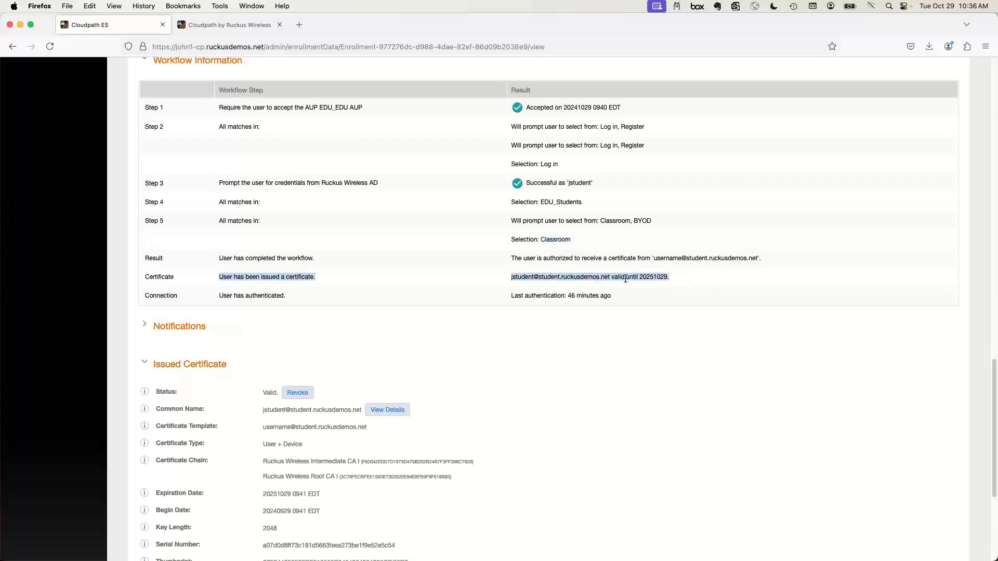
pyautogui.click(642, 277)
pyautogui.doubleClick(641, 277)
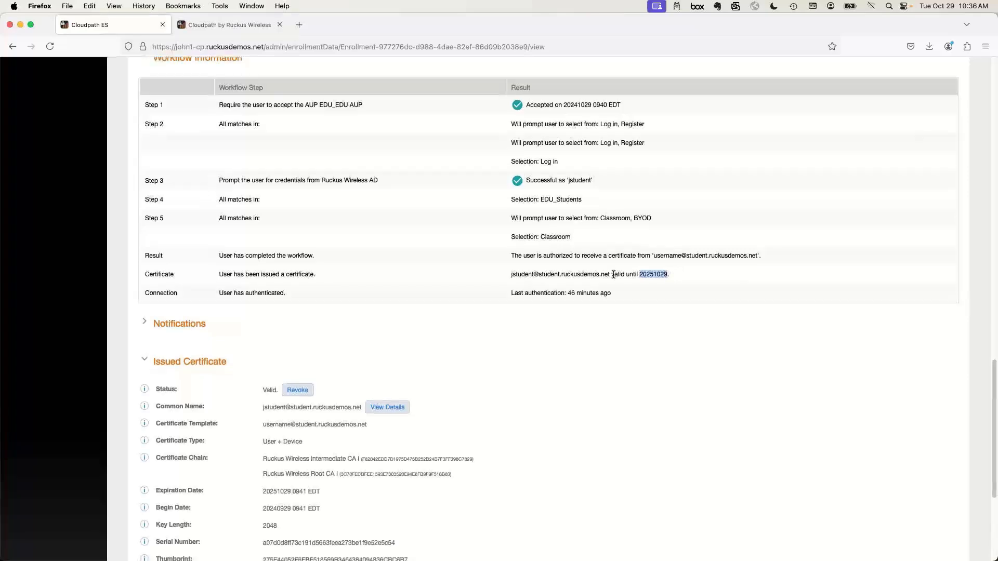
pyautogui.scroll(-3, 608, 260)
pyautogui.moveTo(611, 204); pyautogui.dragTo(523, 205)
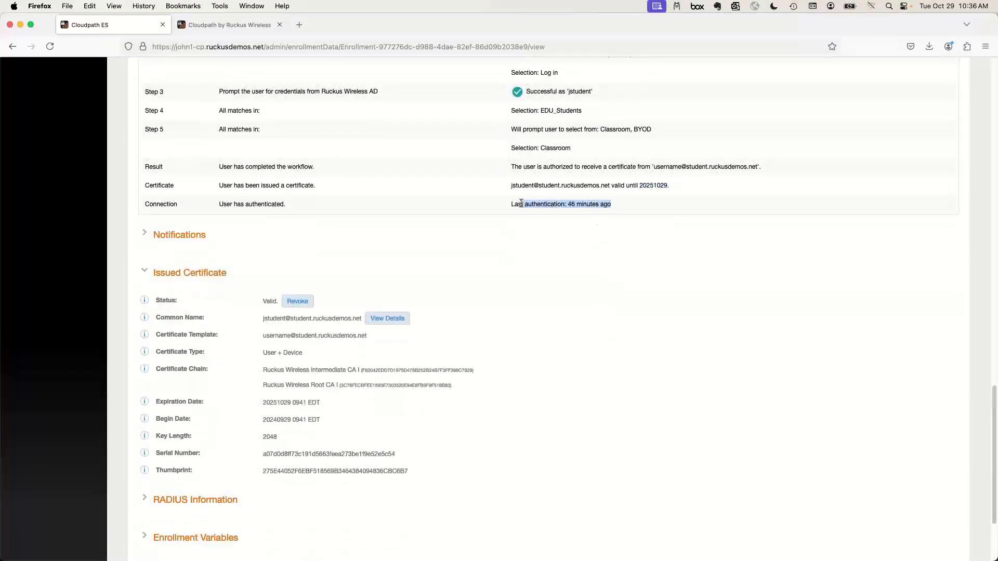
pyautogui.scroll(-4, 598, 217)
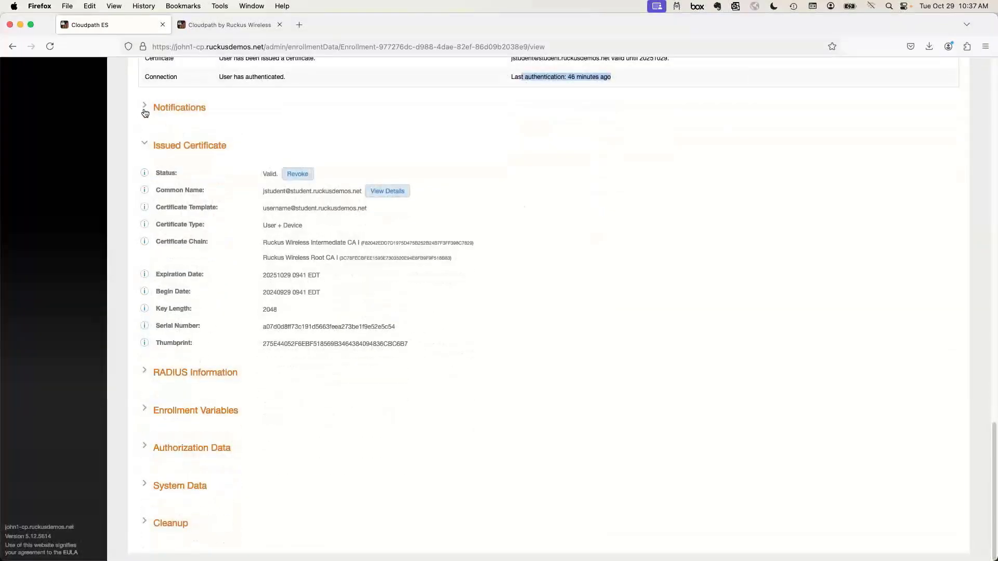
# Step: Expand the enrollment section and confirm the student's issued certificate shows Valid status
pyautogui.click(145, 111)
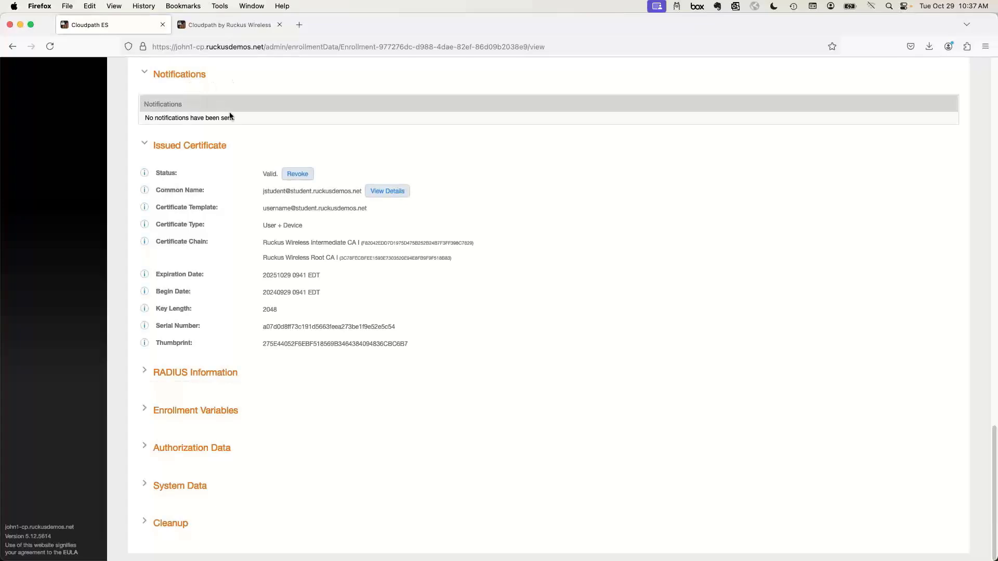
pyautogui.scroll(2, 230, 114)
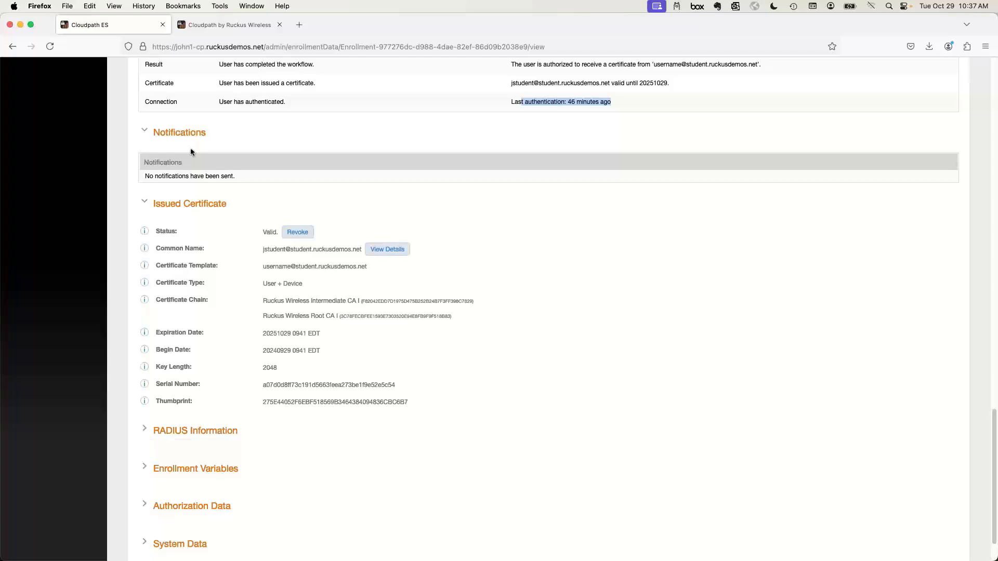
pyautogui.scroll(-2, 319, 189)
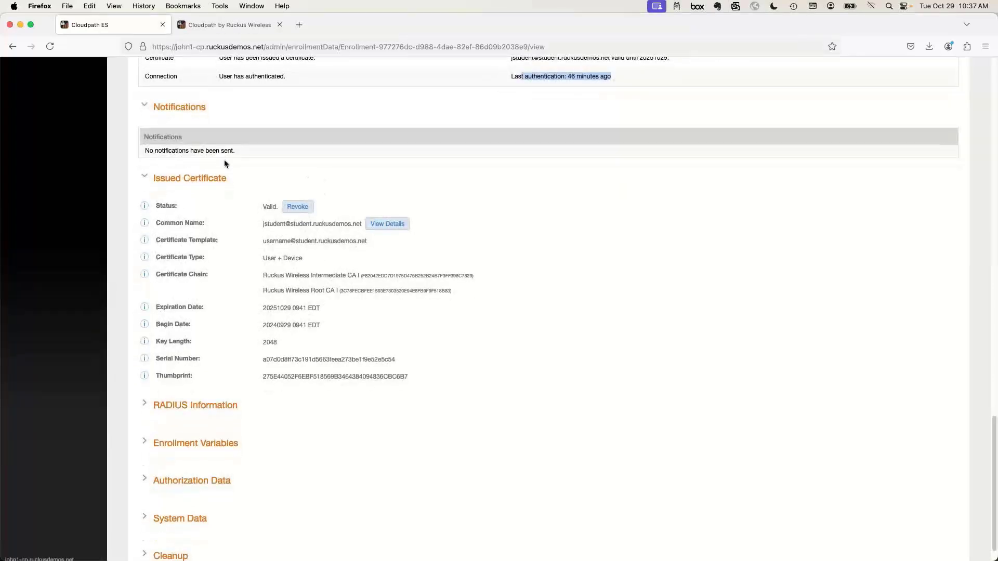
pyautogui.scroll(-2, 223, 160)
pyautogui.moveTo(261, 173); pyautogui.dragTo(300, 177)
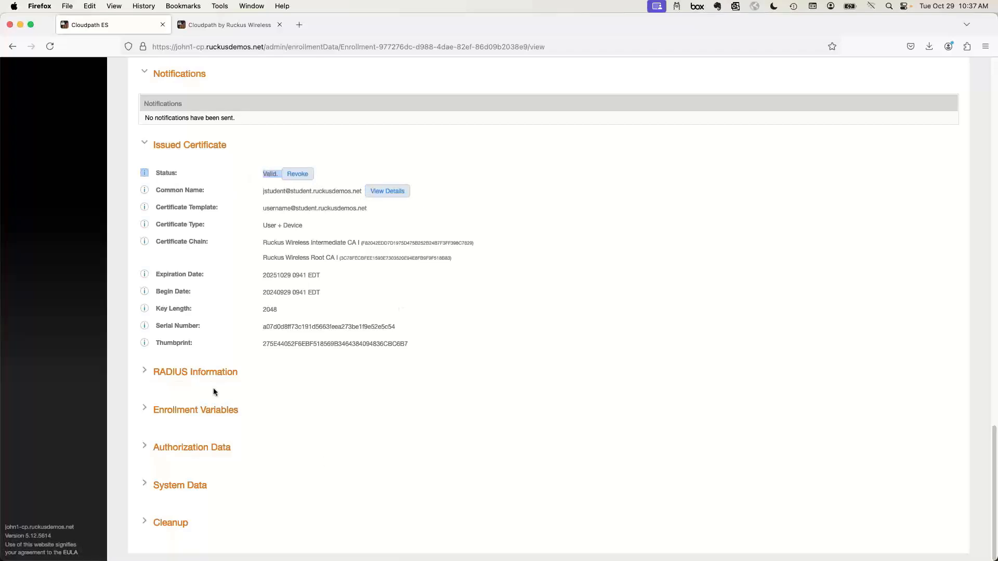
pyautogui.click(145, 411)
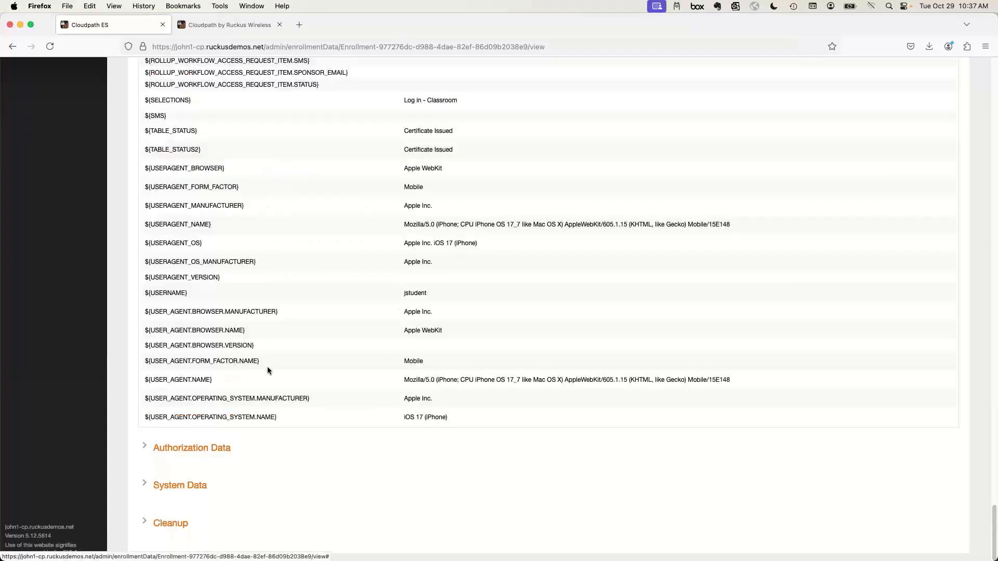
pyautogui.scroll(3, 255, 318)
pyautogui.scroll(10, 255, 320)
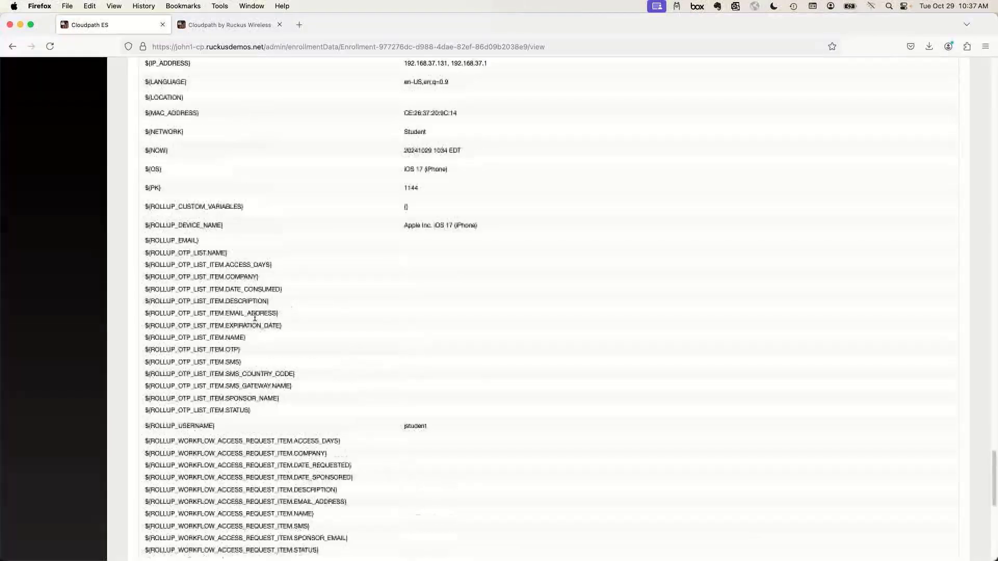
pyautogui.scroll(8, 255, 320)
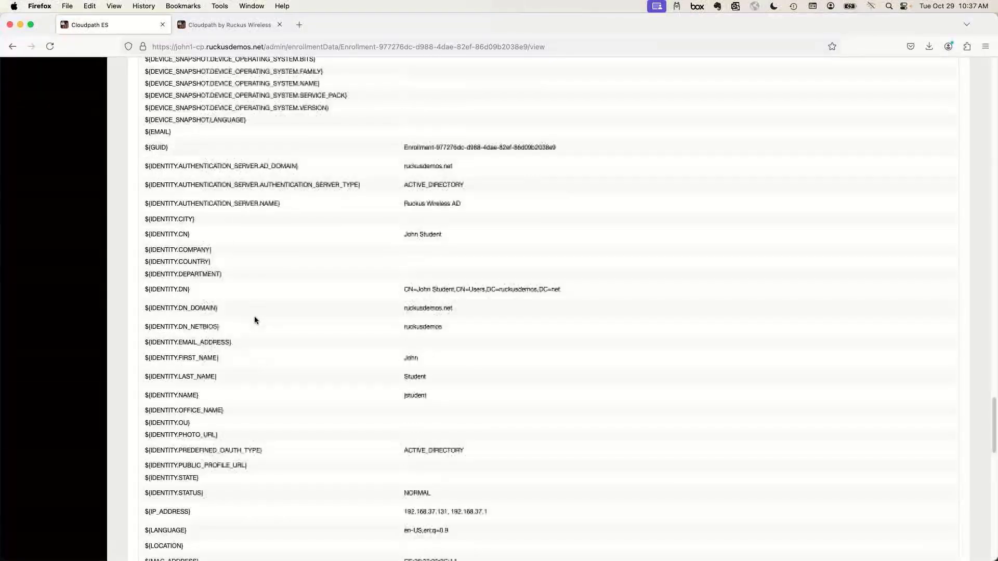
pyautogui.scroll(10, 254, 318)
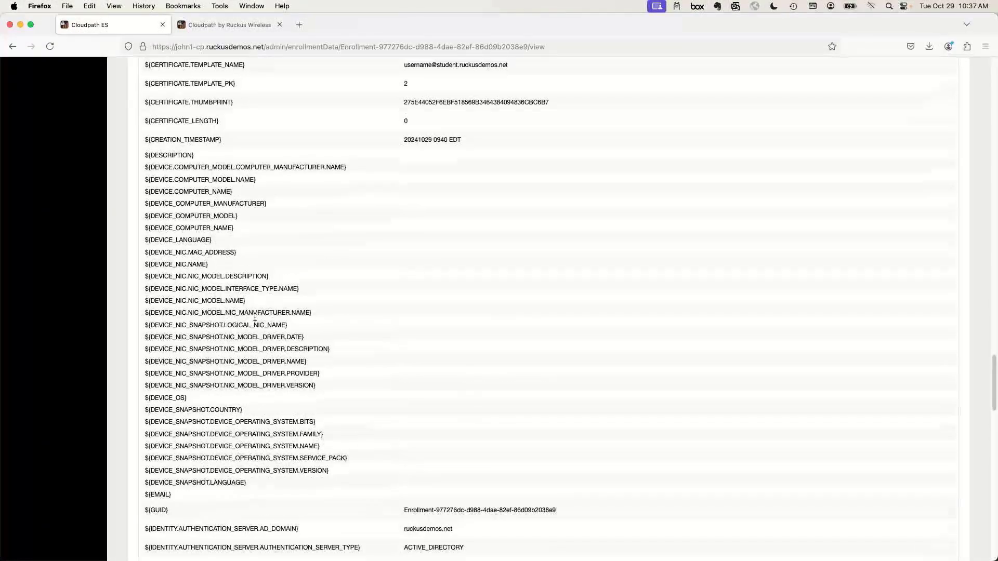
pyautogui.scroll(13, 255, 320)
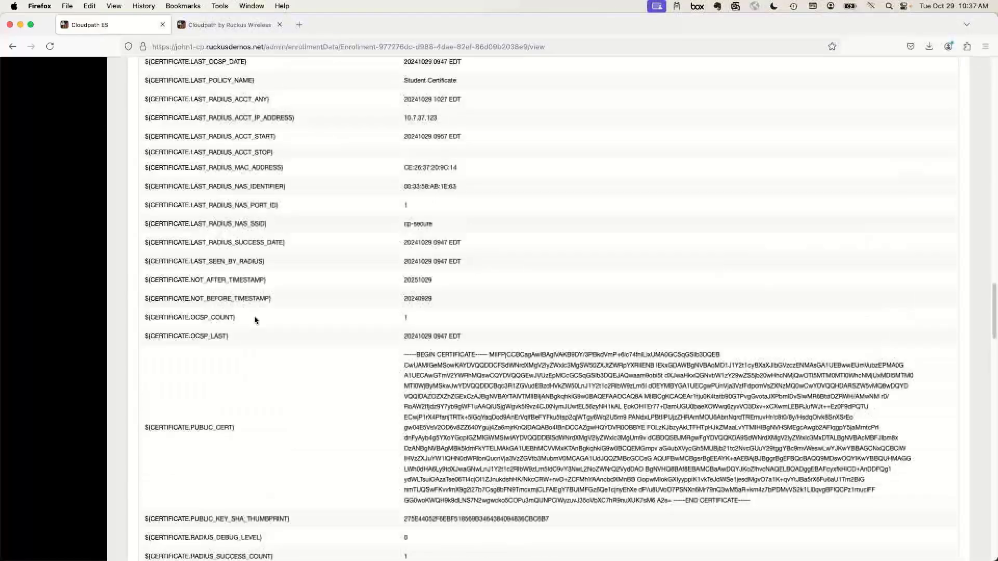
pyautogui.scroll(-3, 261, 314)
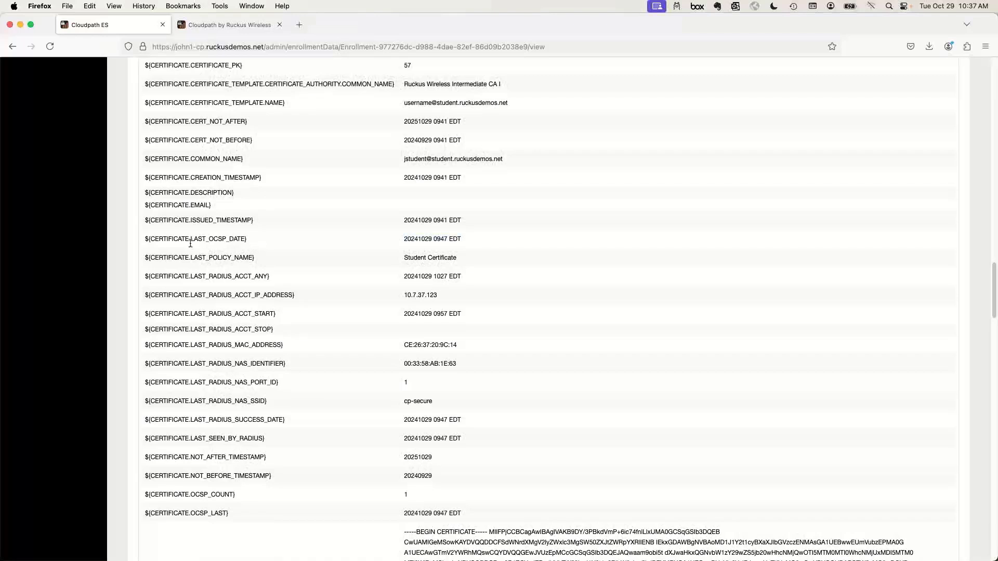
pyautogui.moveTo(253, 243); pyautogui.dragTo(143, 240)
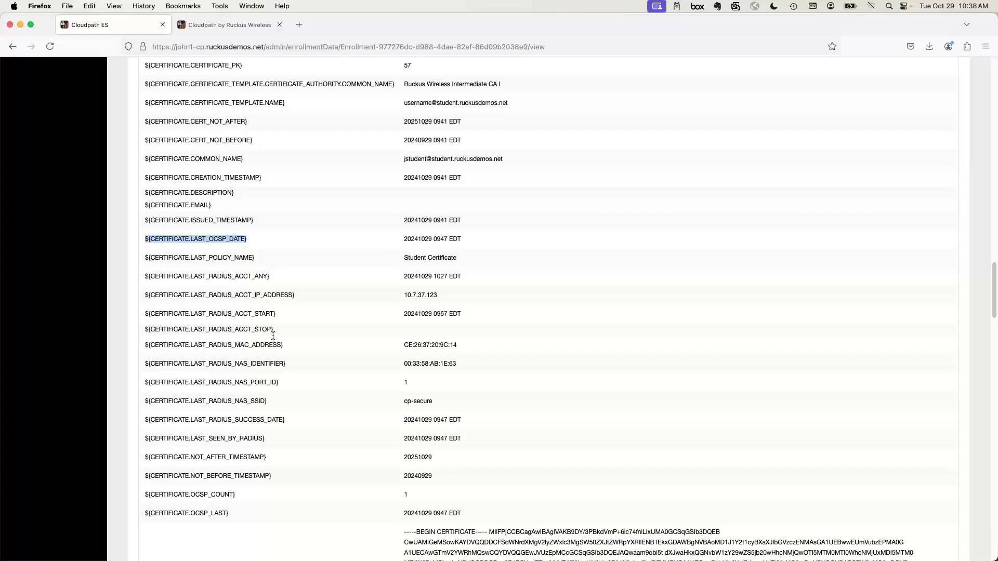
pyautogui.scroll(20, 278, 367)
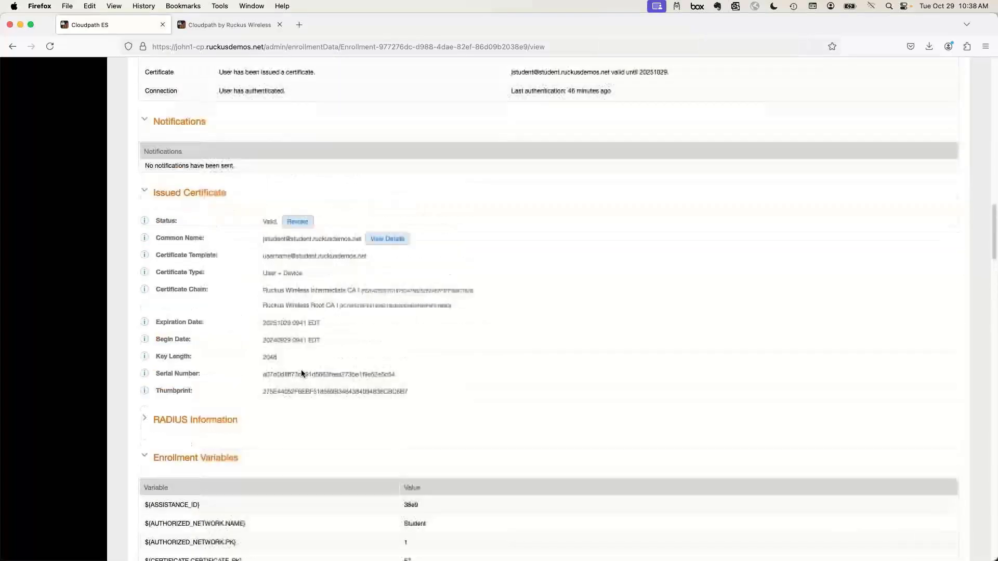
pyautogui.scroll(15, 291, 379)
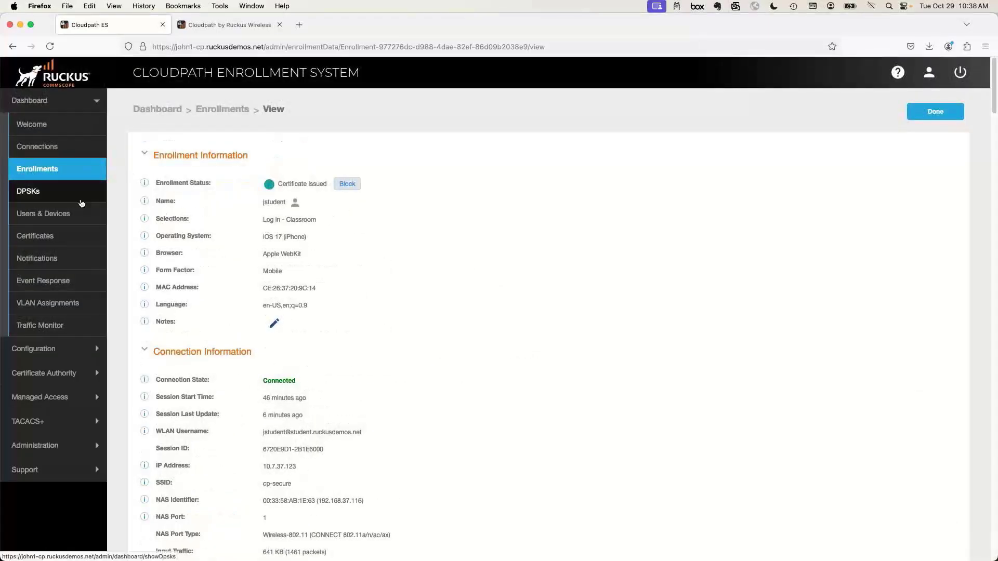
# Step: Filter Users & Devices to username jstudent, then bring up the Active Certificates list
pyautogui.click(54, 215)
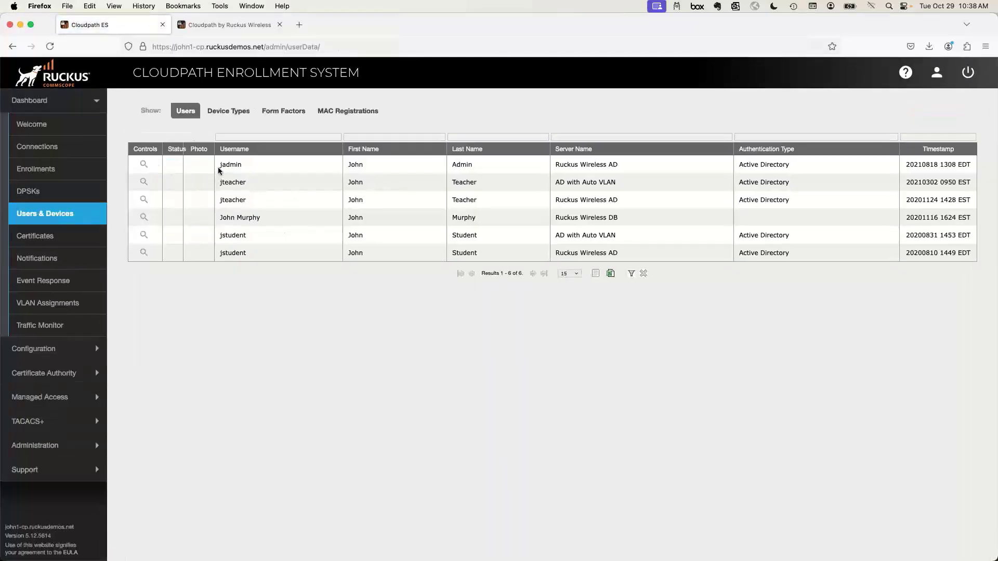
pyautogui.moveTo(218, 164); pyautogui.dragTo(256, 168)
pyautogui.click(270, 137)
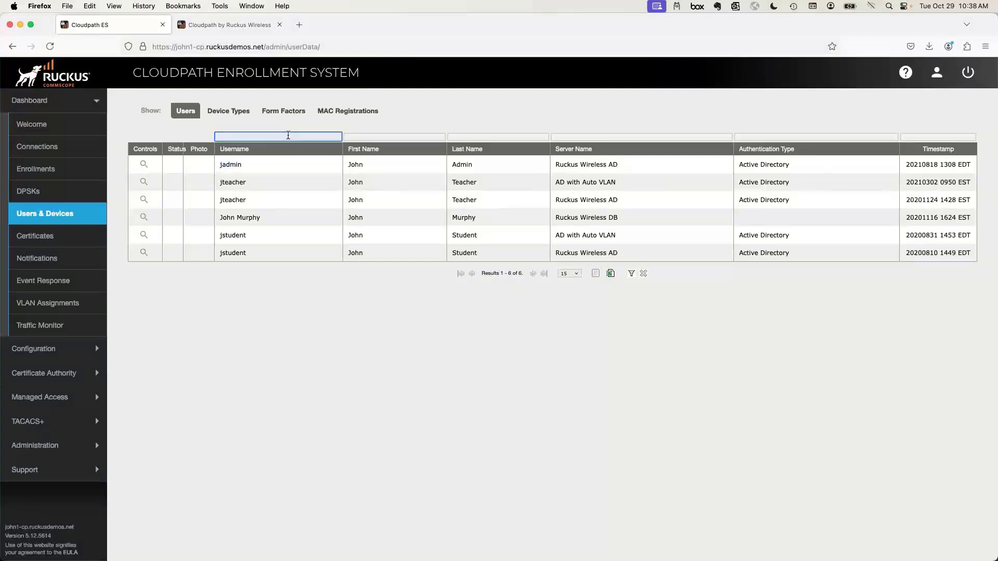
pyautogui.write('jstudent')
pyautogui.press('Return')
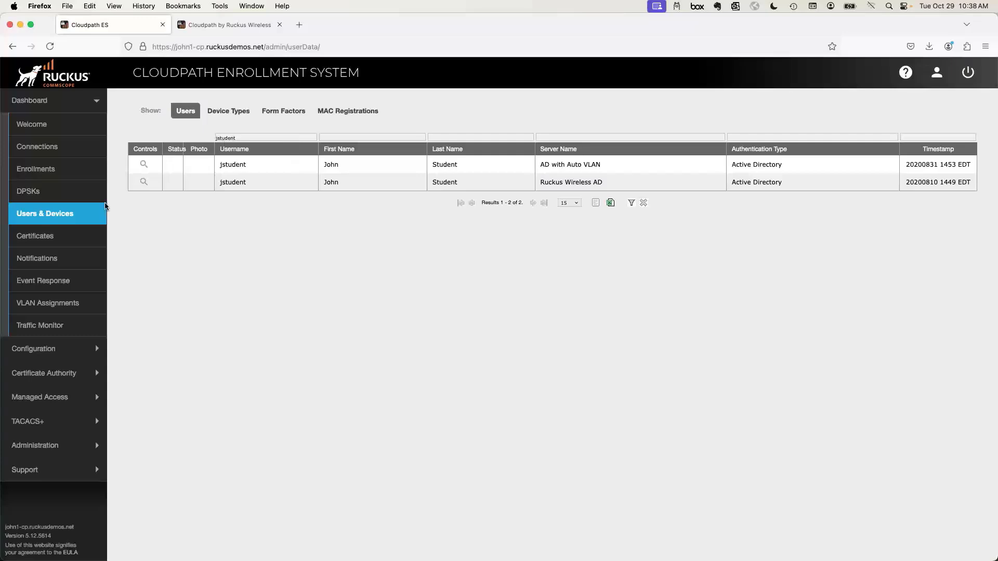
pyautogui.click(56, 235)
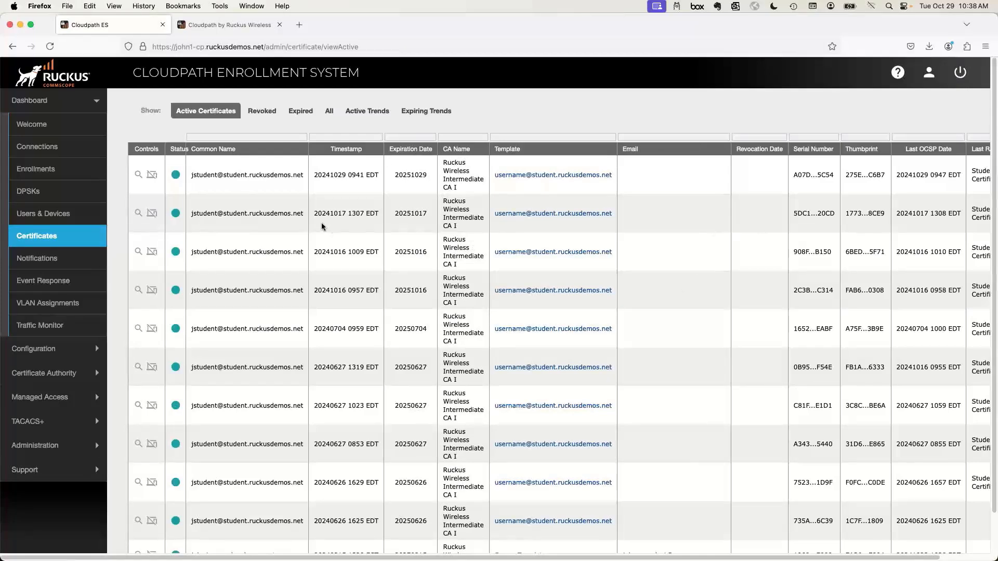
# Step: Browse the Notifications log, Event Response and Certificates pages, ending on Event Response
pyautogui.click(36, 262)
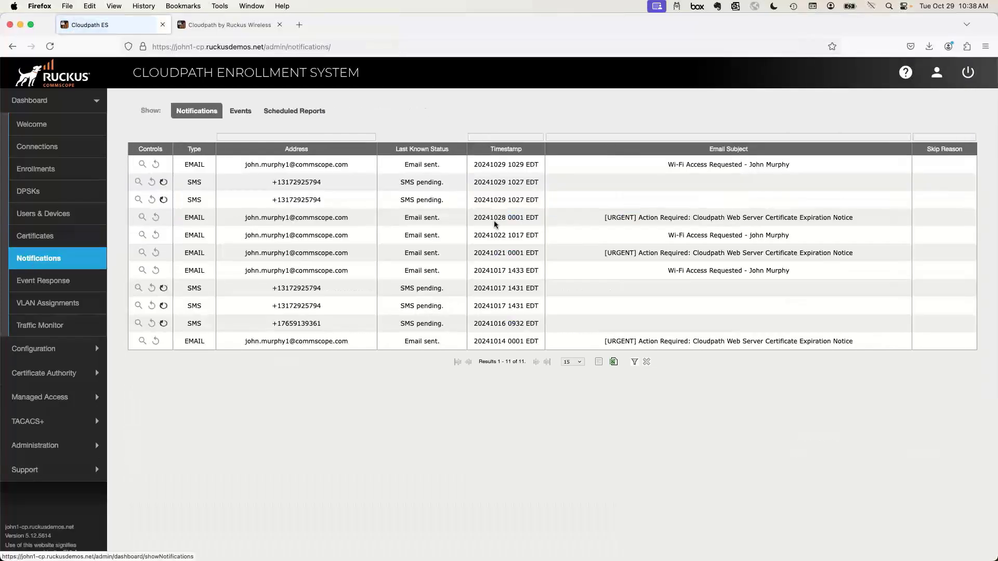
pyautogui.click(48, 283)
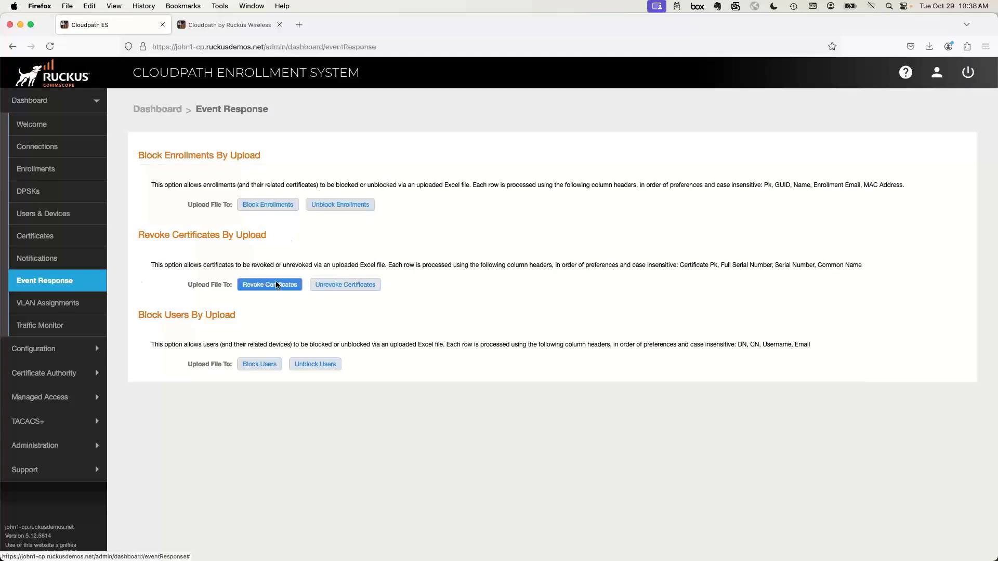
pyautogui.click(52, 238)
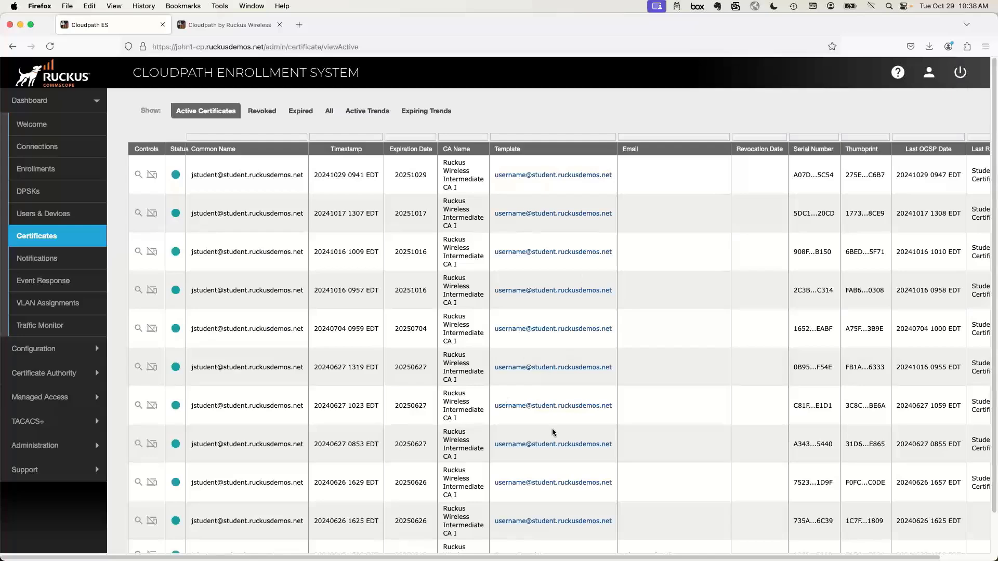
pyautogui.scroll(-3, 554, 433)
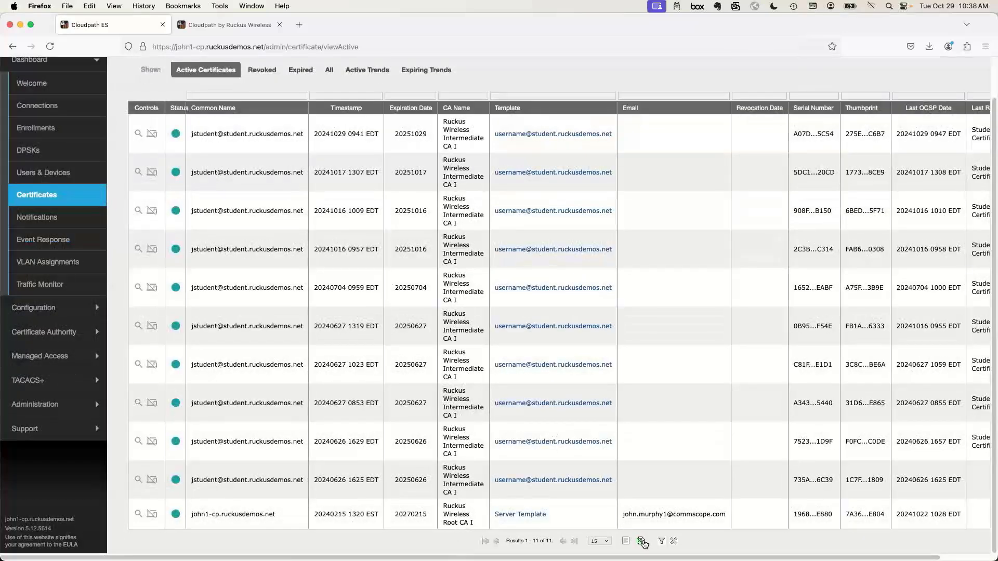
pyautogui.click(44, 242)
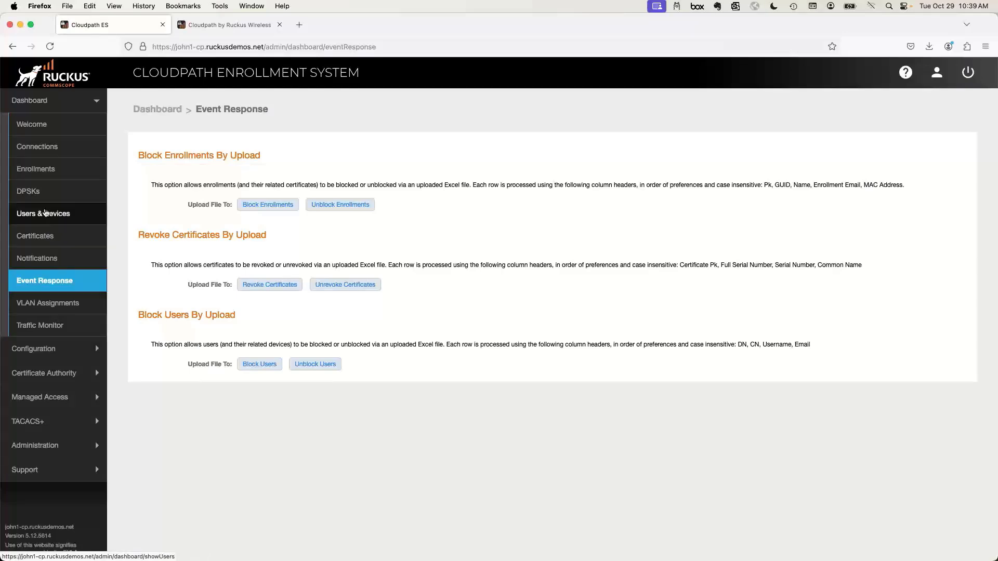
# Step: Open the EDU_Production workflow from Configuration > Workflows and review its enrollment process steps
pyautogui.click(36, 349)
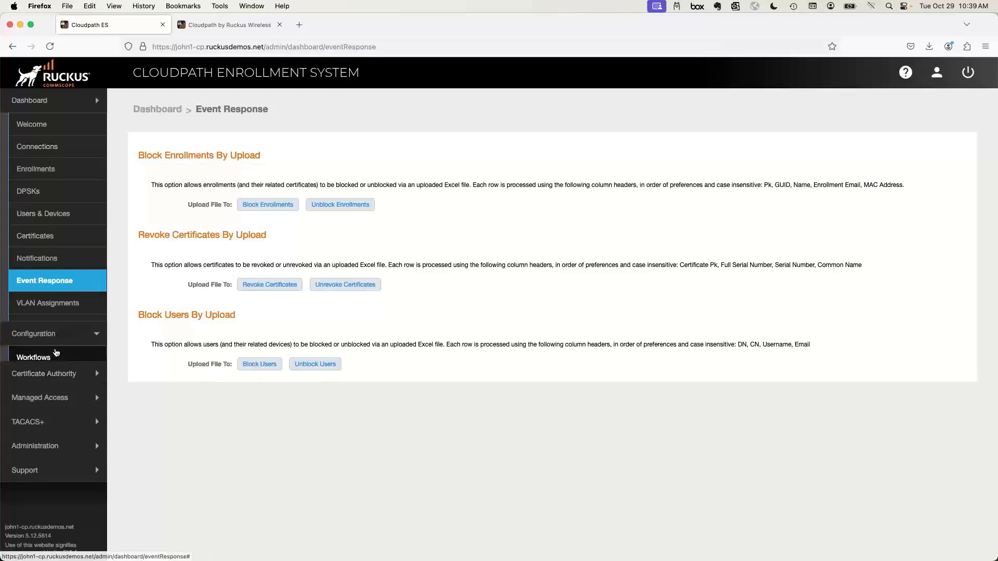
pyautogui.click(43, 154)
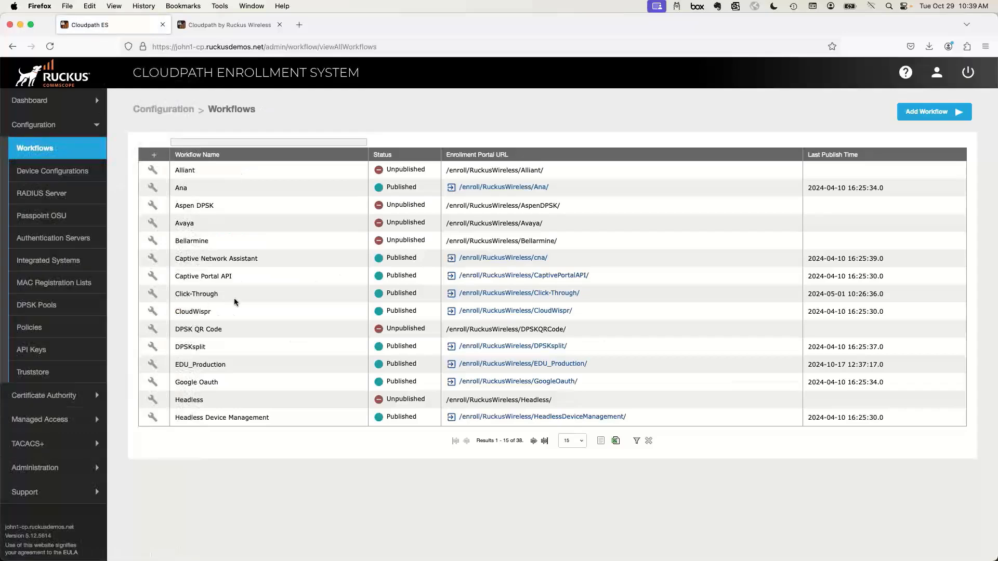
pyautogui.click(152, 364)
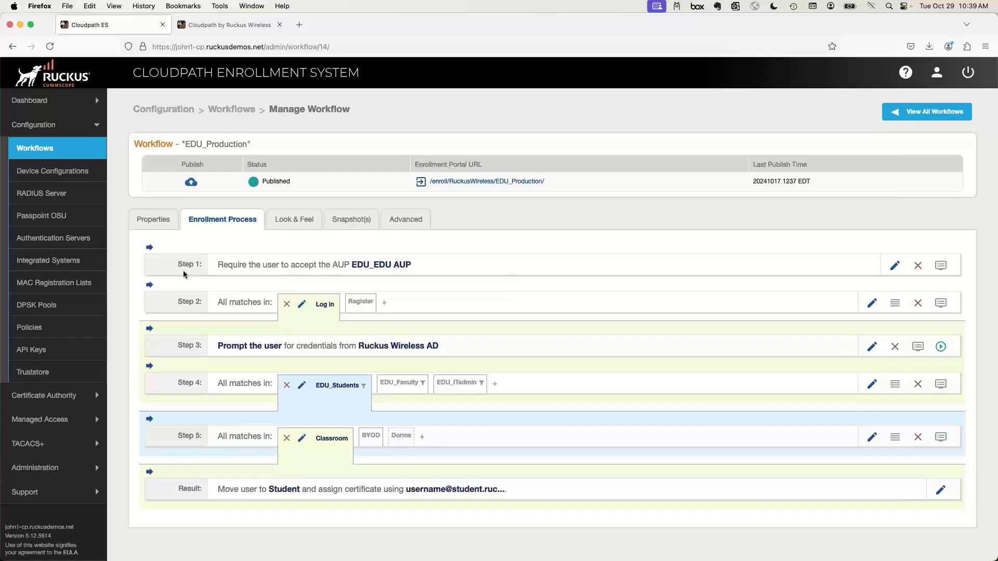
pyautogui.moveTo(373, 267)
pyautogui.moveTo(359, 308)
pyautogui.moveTo(360, 353)
pyautogui.moveTo(459, 388)
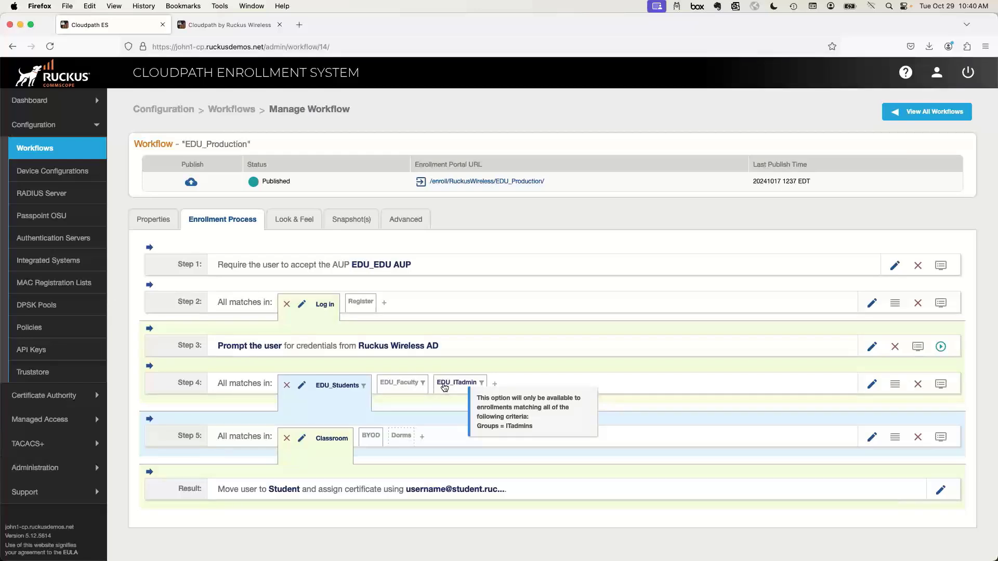
# Step: Edit the EDU_Students option in step 4 and select its 'Students' Group Name Pattern value
pyautogui.click(304, 386)
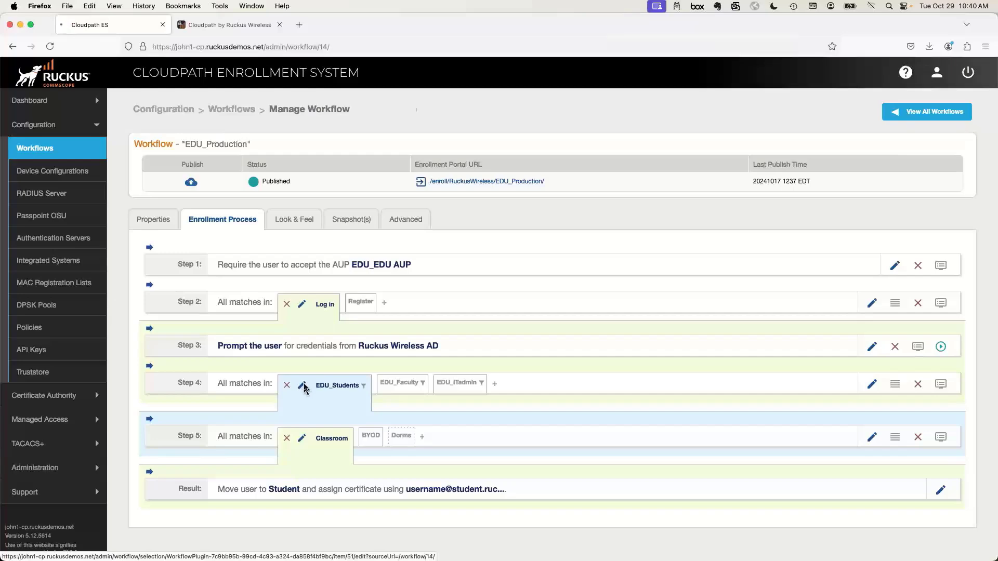
pyautogui.scroll(-3, 388, 307)
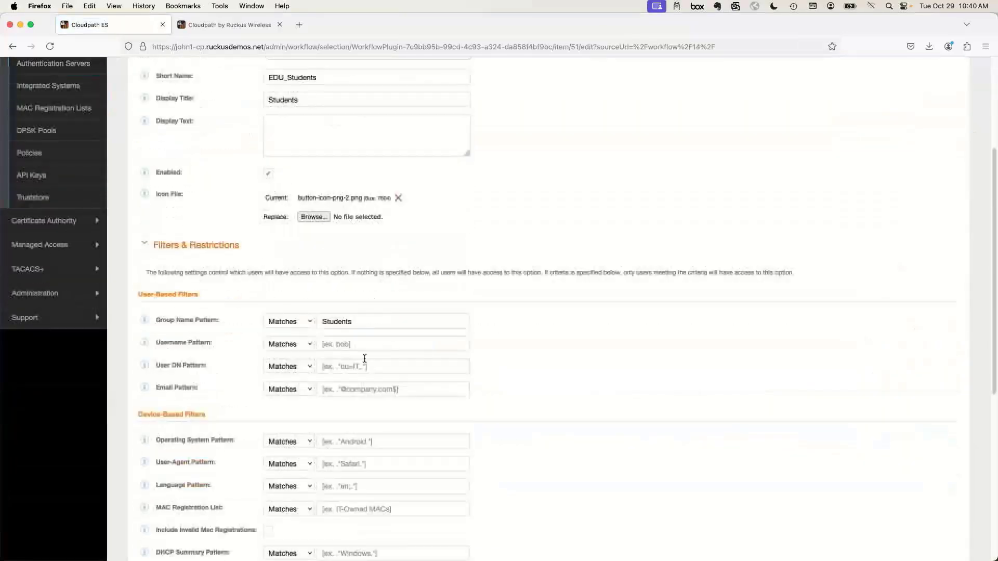
pyautogui.moveTo(155, 320); pyautogui.dragTo(227, 324)
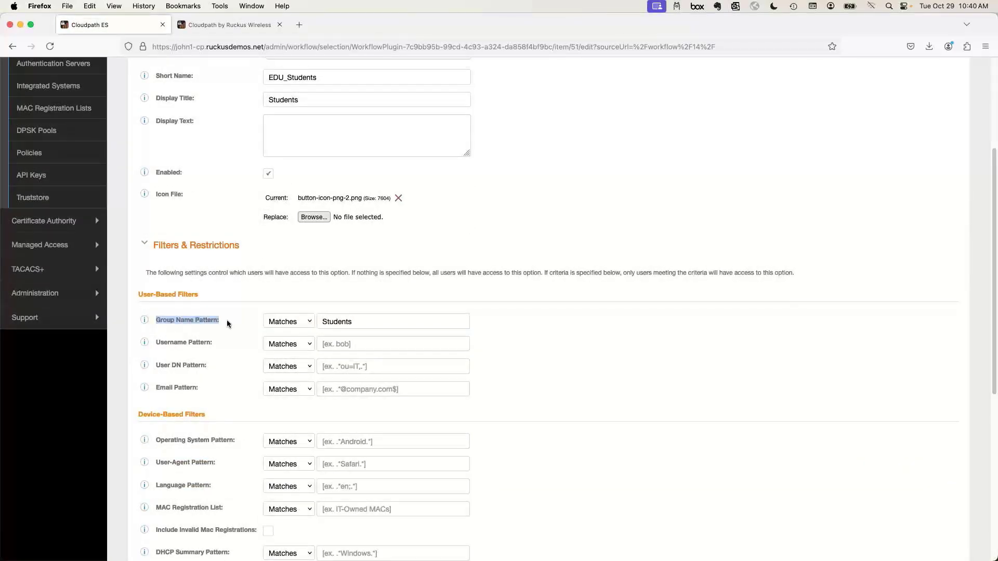
pyautogui.doubleClick(356, 323)
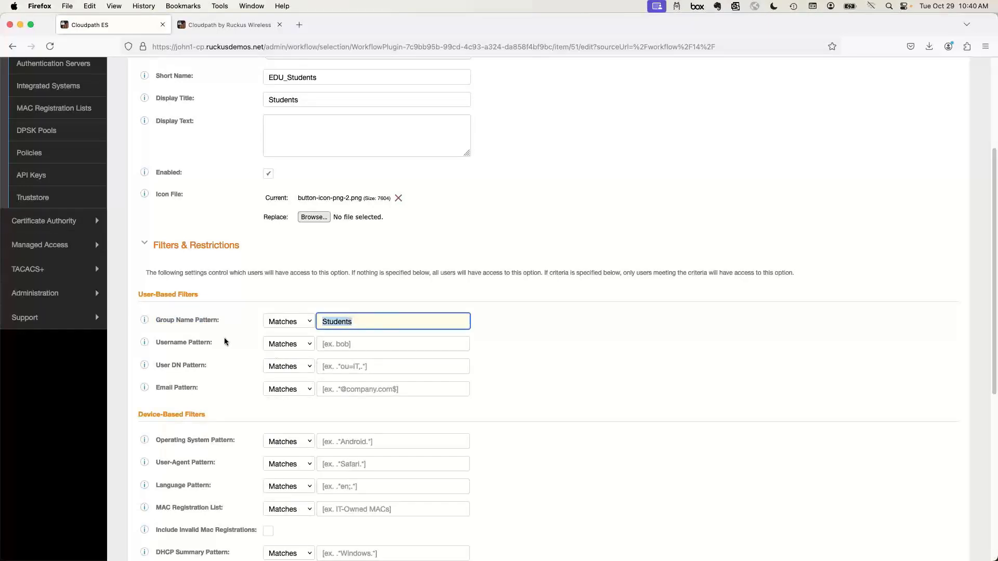
# Step: Reselect the 'Students' group name pattern, then cancel back to the workflow without saving
pyautogui.scroll(-5, 245, 310)
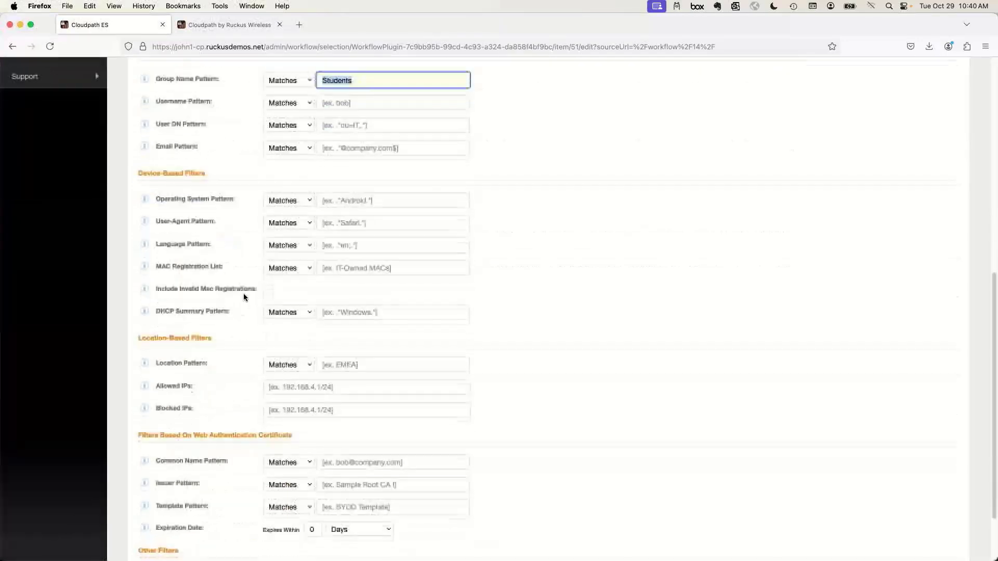
pyautogui.scroll(1, 304, 291)
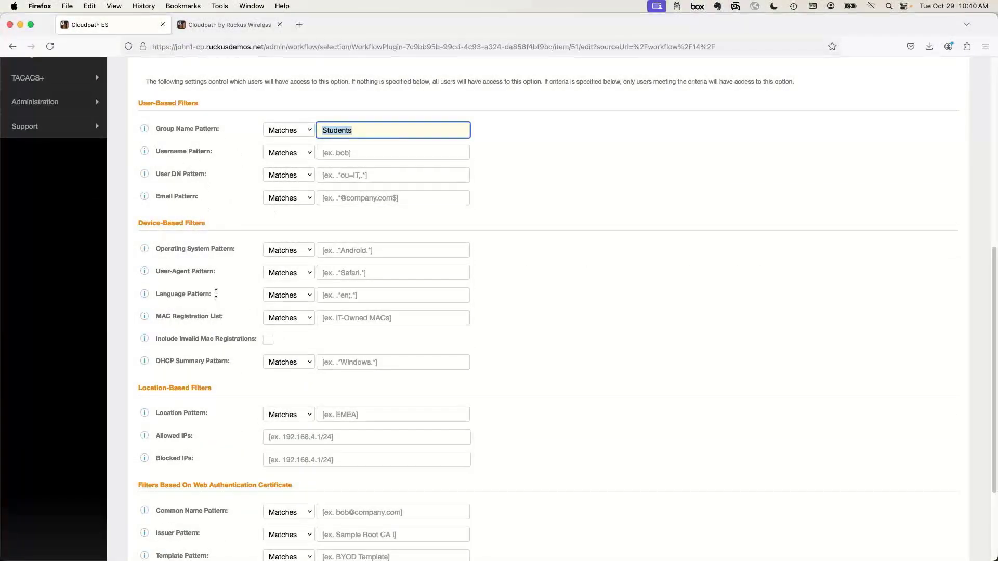
pyautogui.scroll(-2, 202, 264)
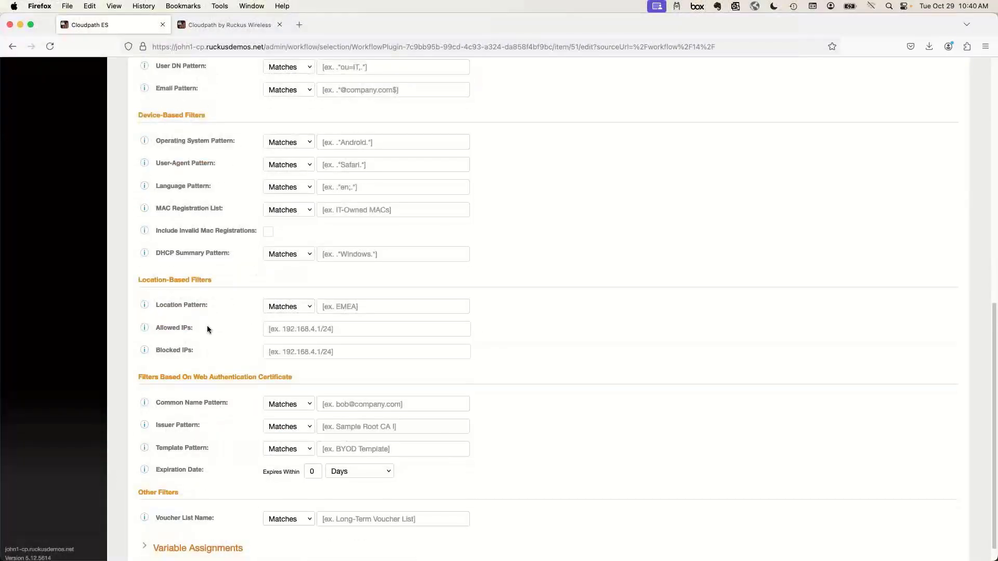
pyautogui.scroll(5, 204, 430)
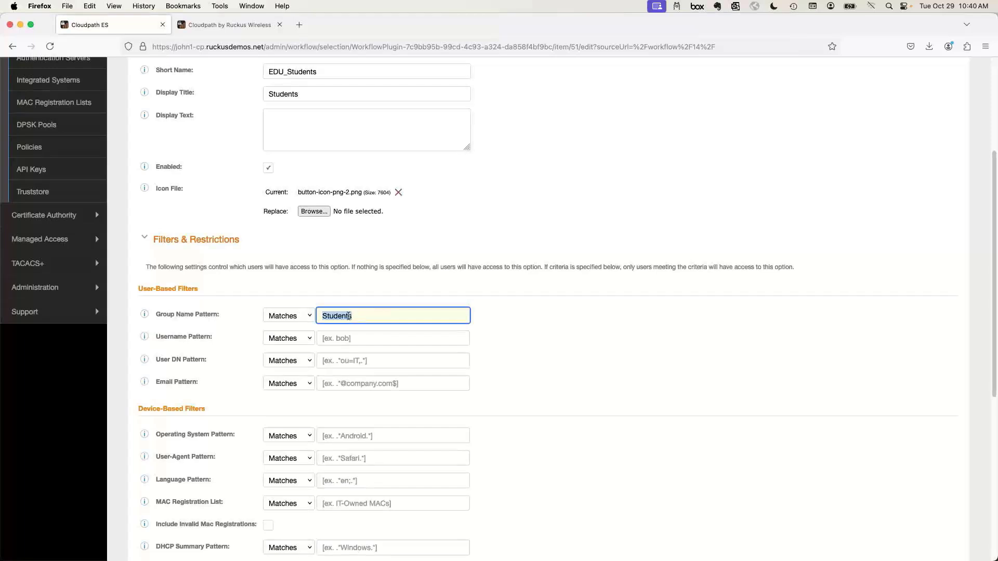
pyautogui.click(348, 316)
pyautogui.doubleClick(348, 317)
pyautogui.scroll(5, 670, 218)
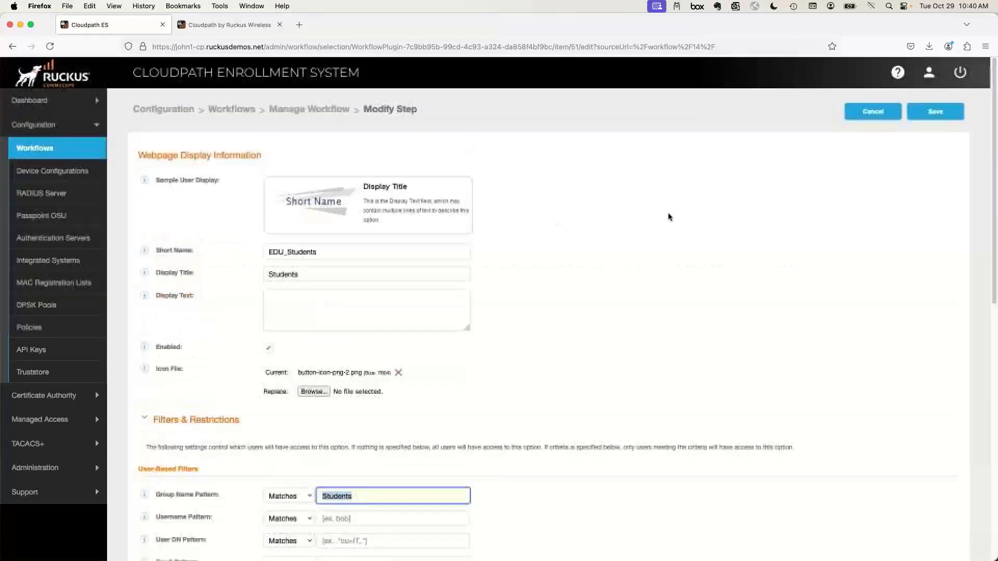
pyautogui.click(865, 108)
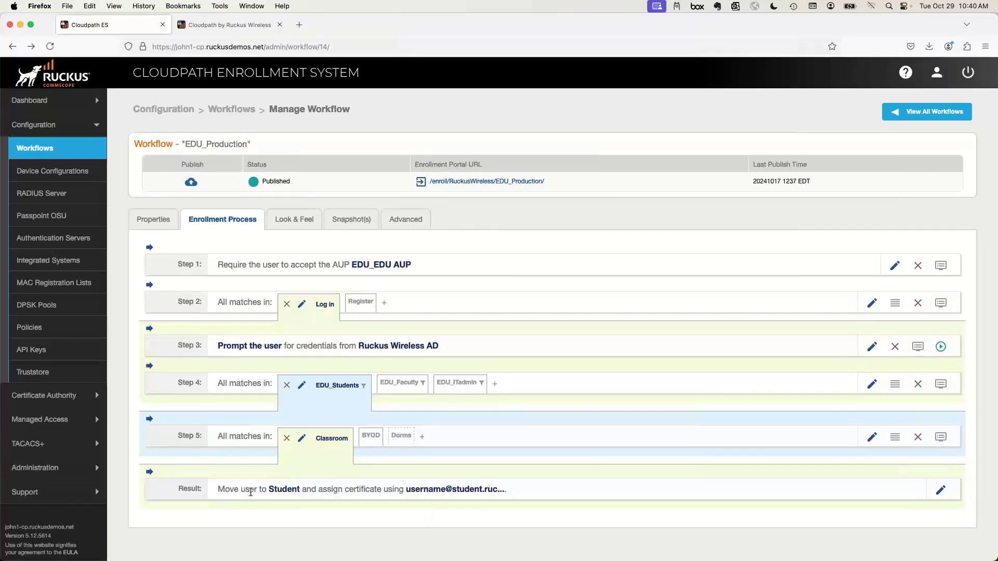
pyautogui.moveTo(217, 493); pyautogui.dragTo(526, 499)
pyautogui.moveTo(292, 494)
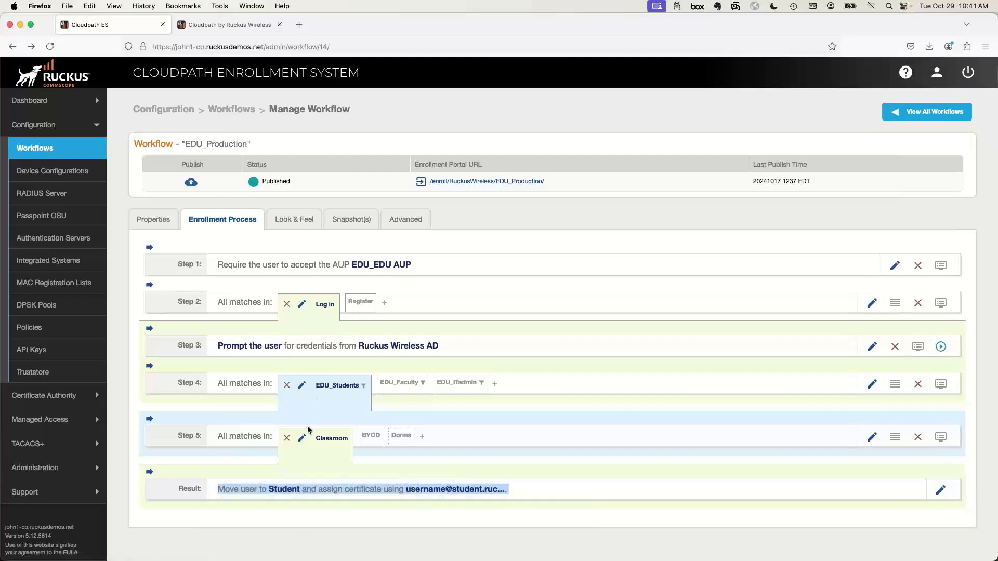
pyautogui.moveTo(456, 489)
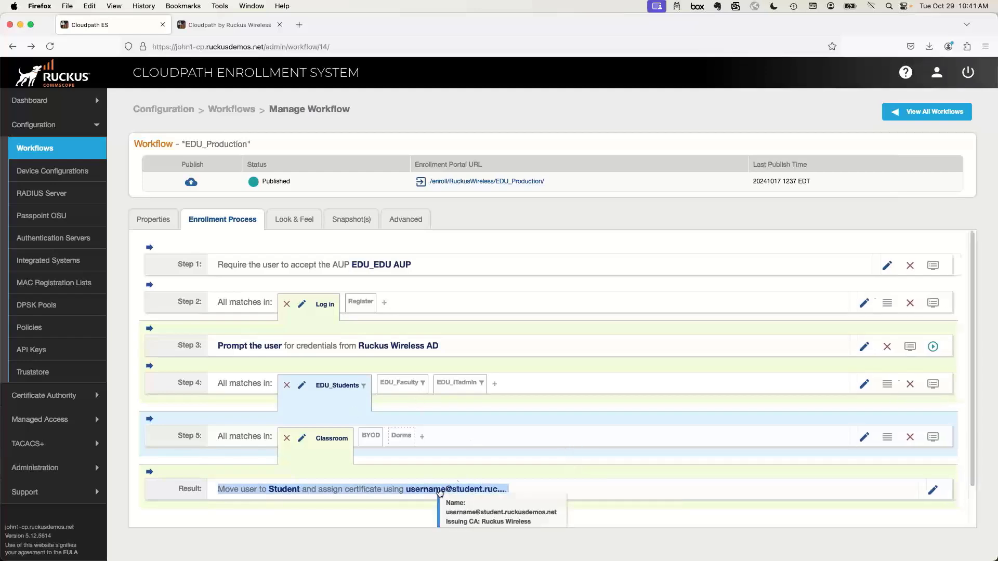
# Step: Open the student template from Certificate Authority > Manage Templates for editing
pyautogui.click(42, 399)
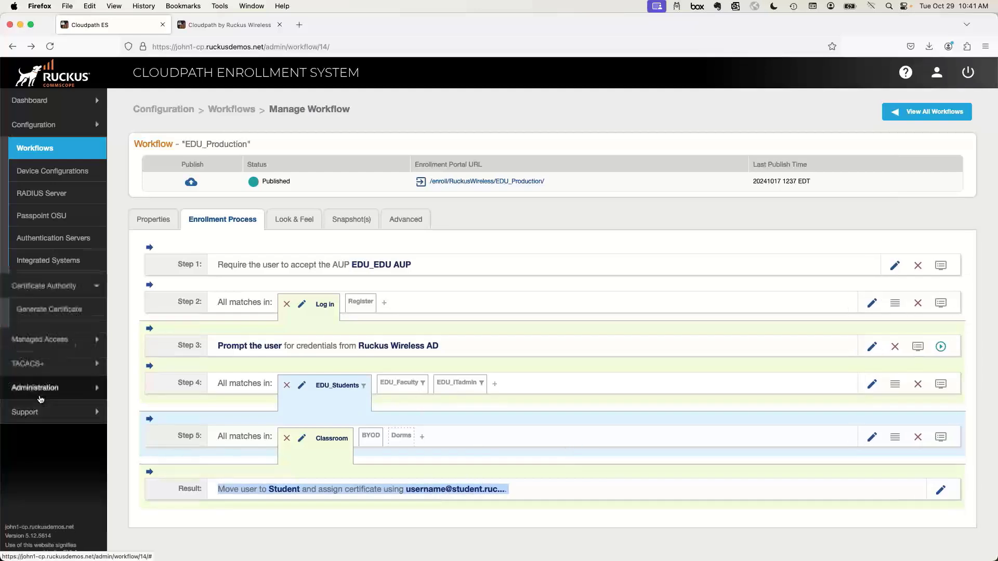
pyautogui.click(47, 197)
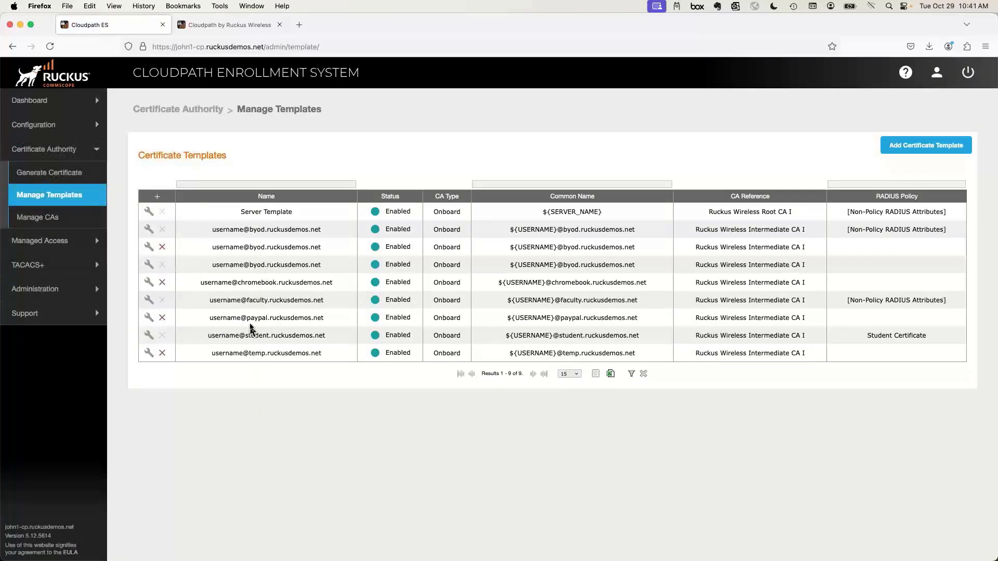
pyautogui.moveTo(333, 304); pyautogui.dragTo(219, 298)
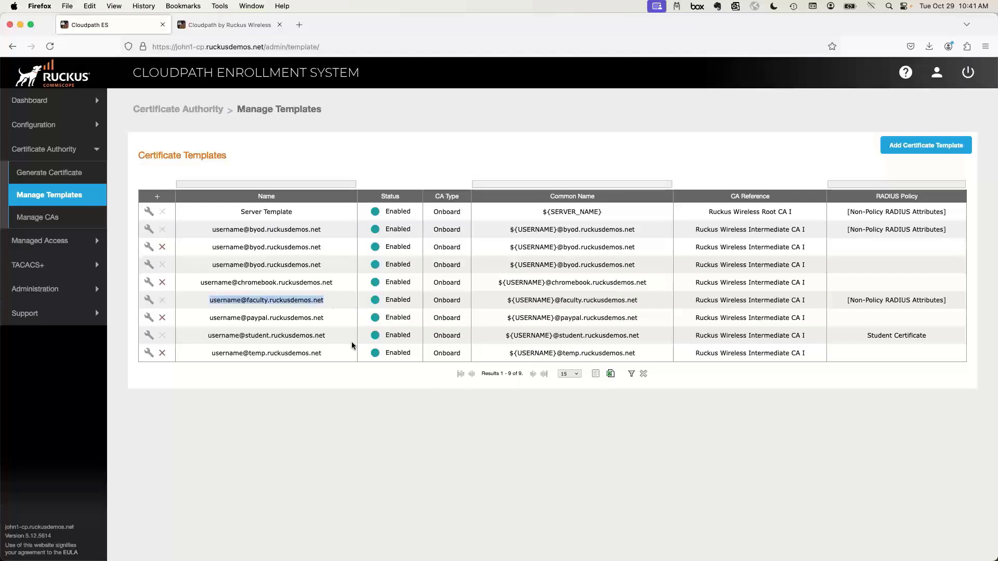
pyautogui.moveTo(340, 340); pyautogui.dragTo(262, 325)
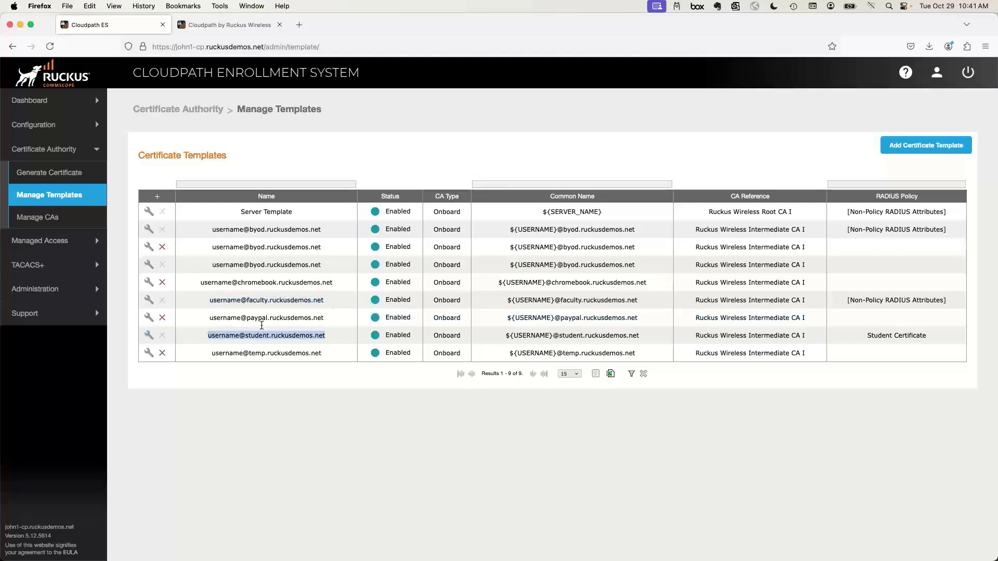
pyautogui.click(149, 336)
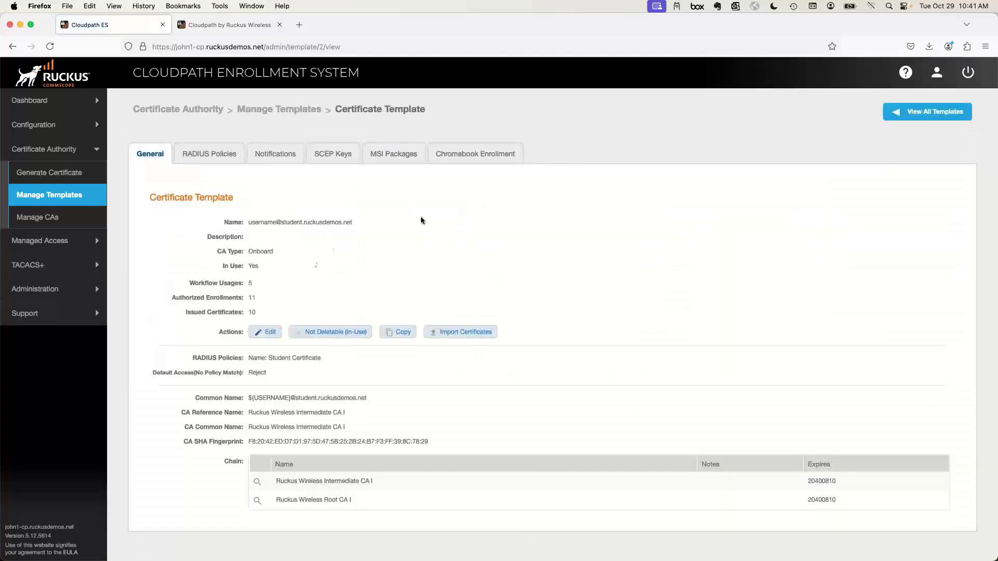
pyautogui.click(270, 333)
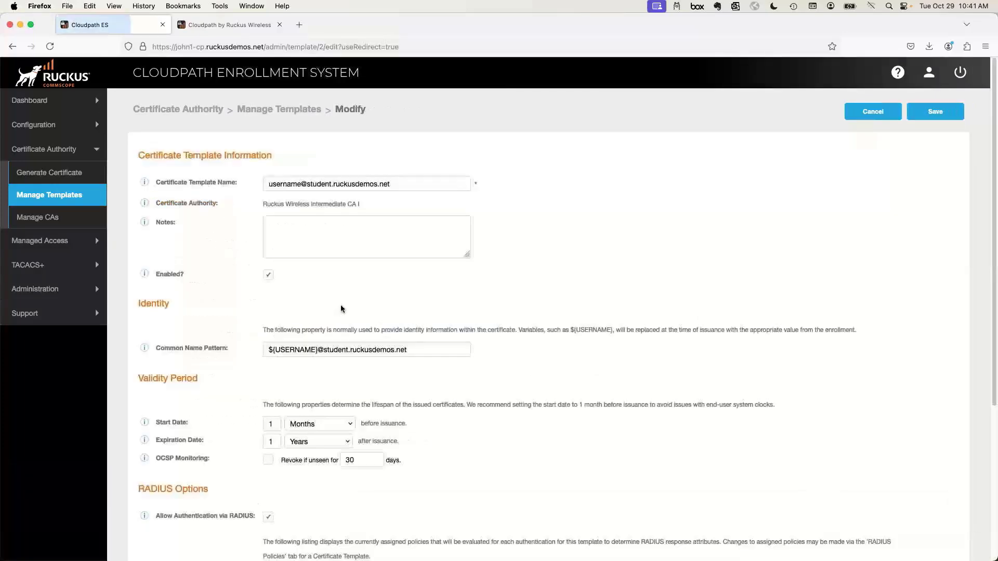
pyautogui.scroll(-2, 638, 238)
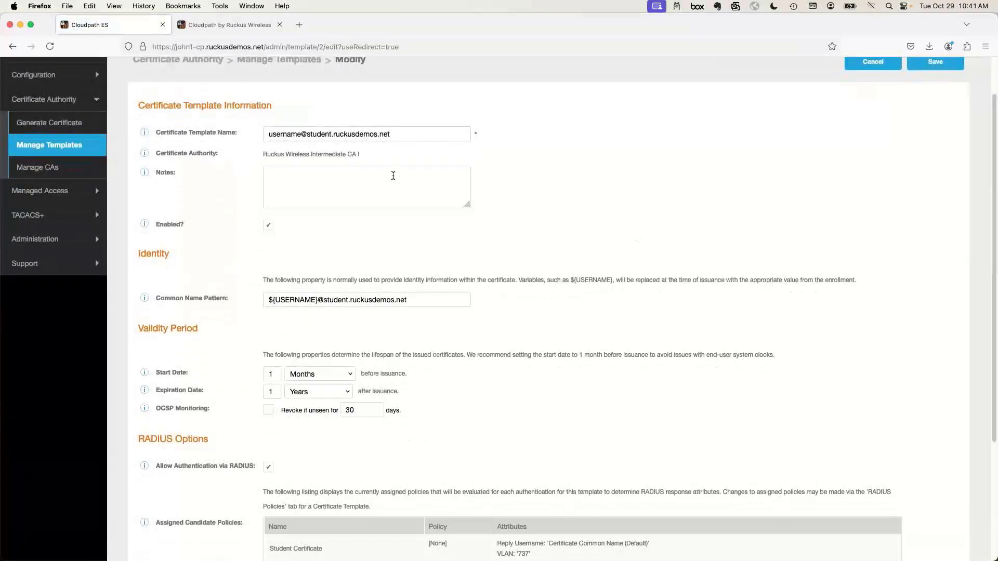
pyautogui.tripleClick(410, 138)
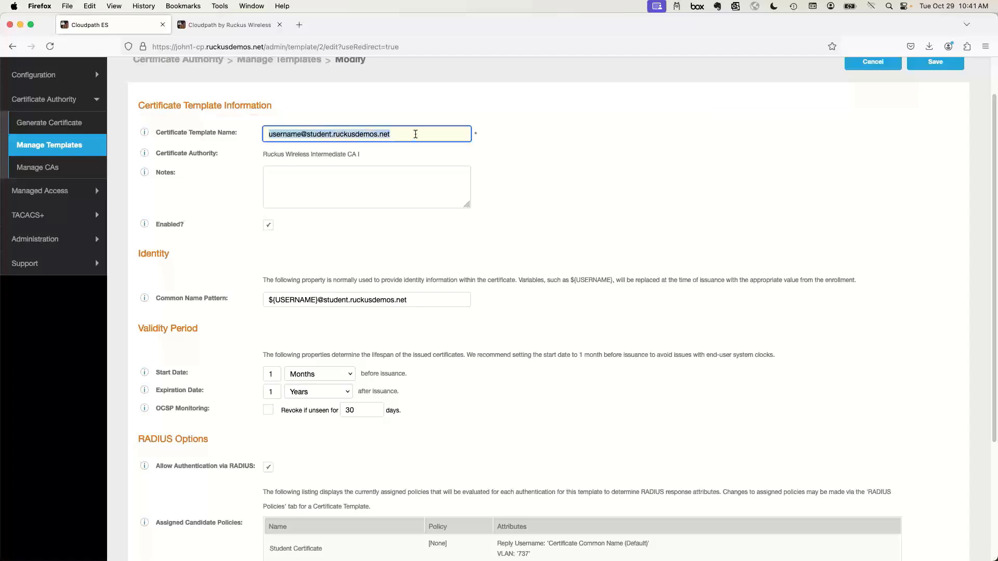
pyautogui.moveTo(399, 134); pyautogui.dragTo(306, 133)
pyautogui.scroll(-5, 560, 185)
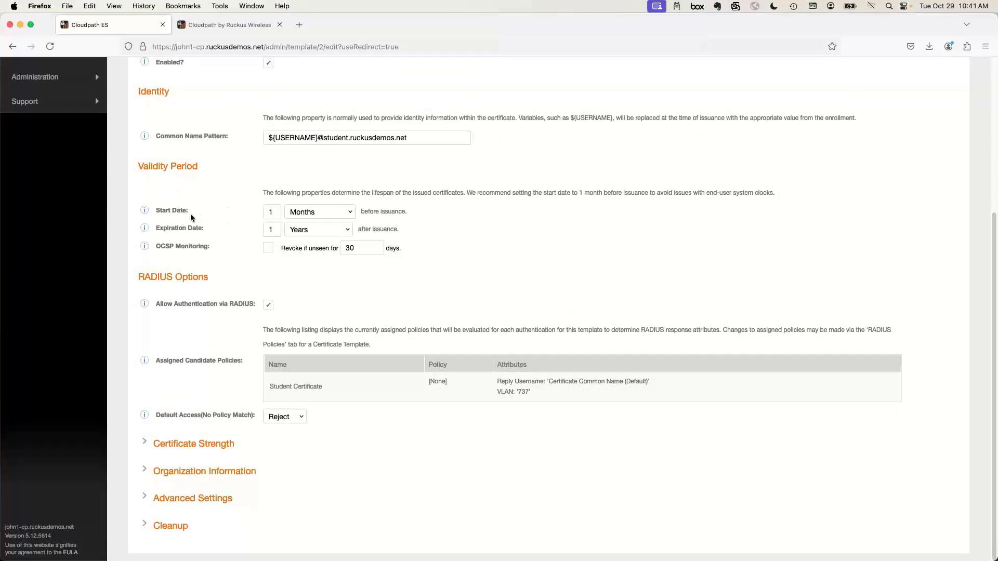
pyautogui.moveTo(156, 211); pyautogui.dragTo(412, 208)
pyautogui.scroll(5, 404, 367)
# Step: Cancel the template editor, then view the student template's Notifications and SCEP Keys tabs
pyautogui.click(860, 114)
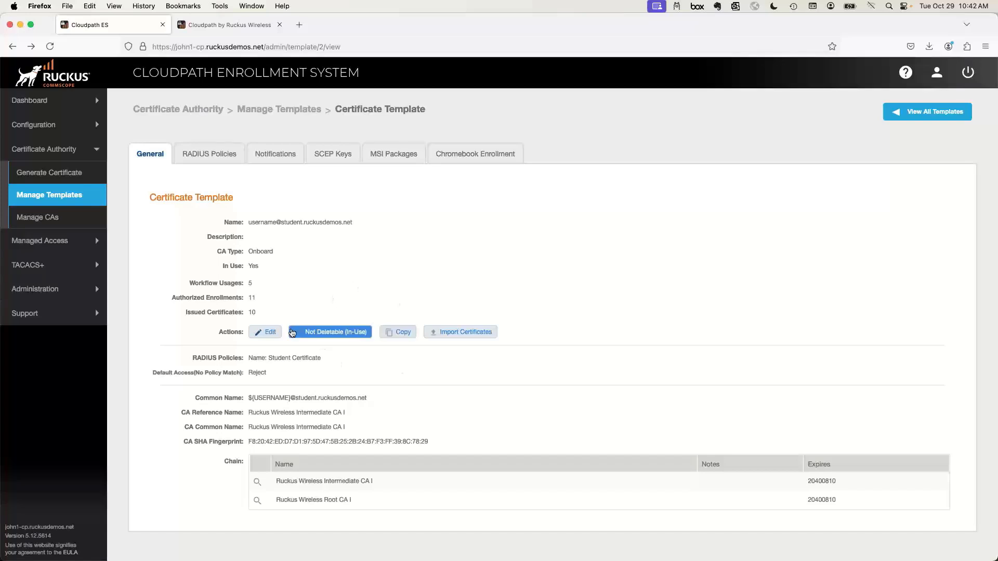
pyautogui.click(290, 155)
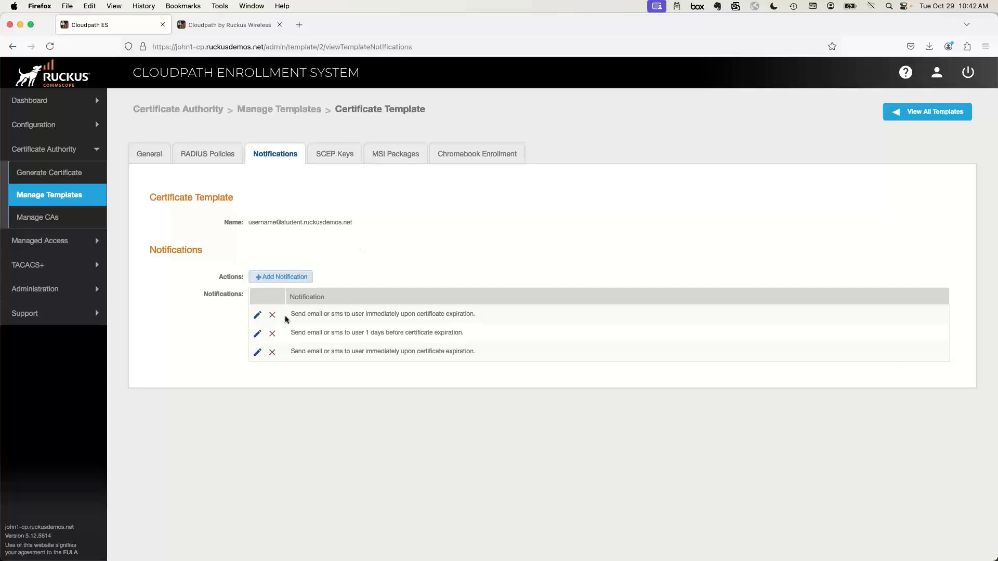
pyautogui.click(344, 155)
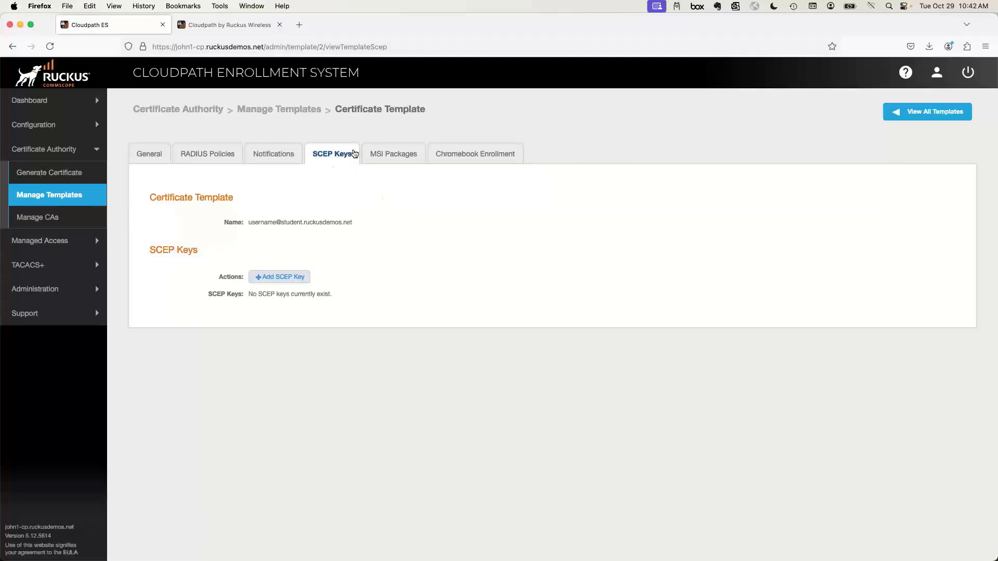
pyautogui.click(280, 277)
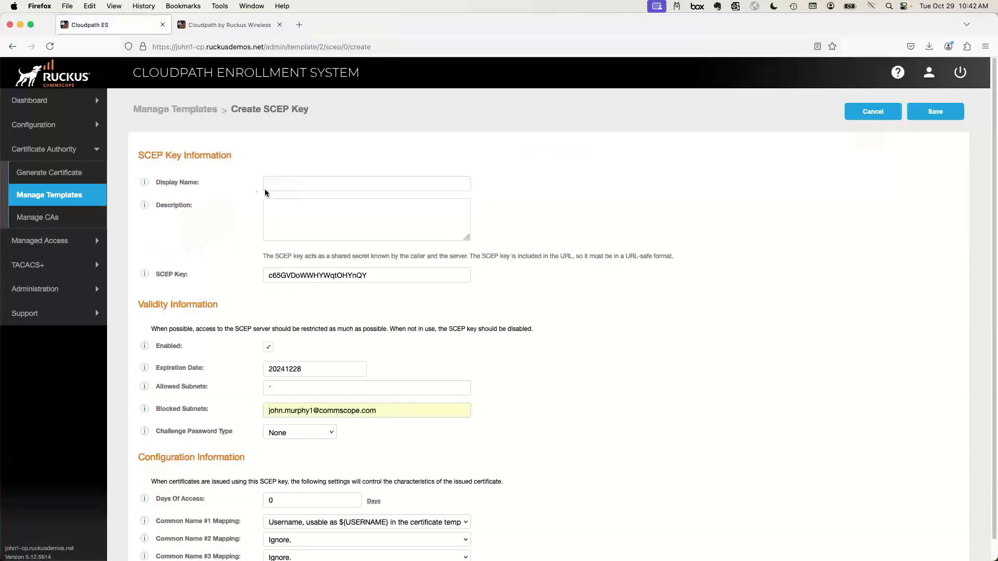
pyautogui.scroll(-1, 307, 215)
pyautogui.scroll(-1, 307, 215)
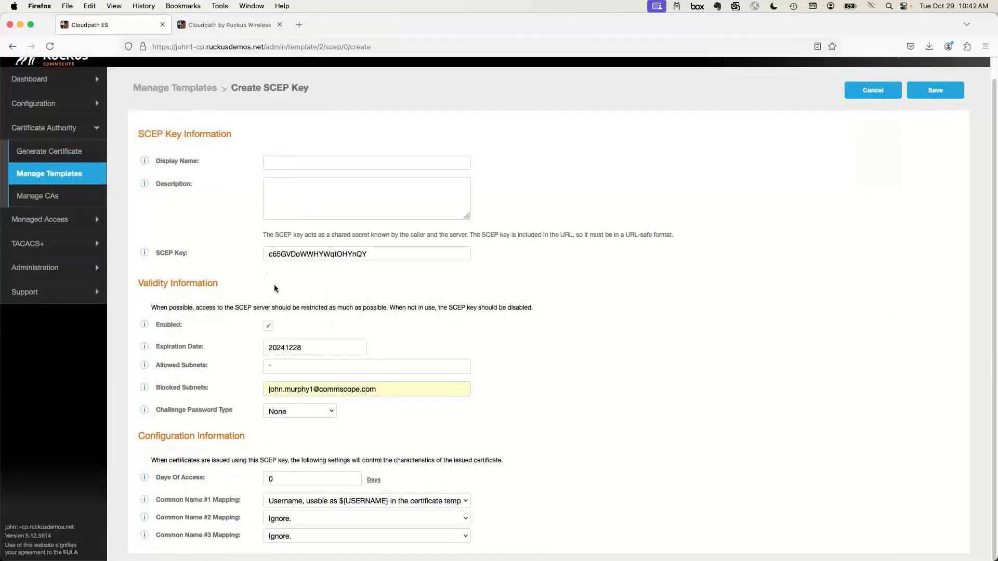
pyautogui.doubleClick(366, 258)
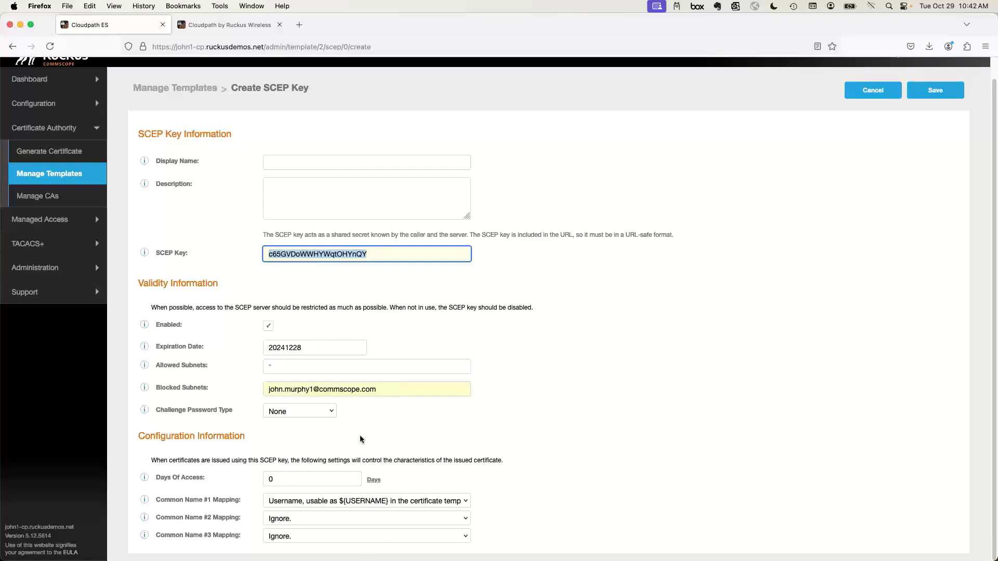
pyautogui.click(863, 95)
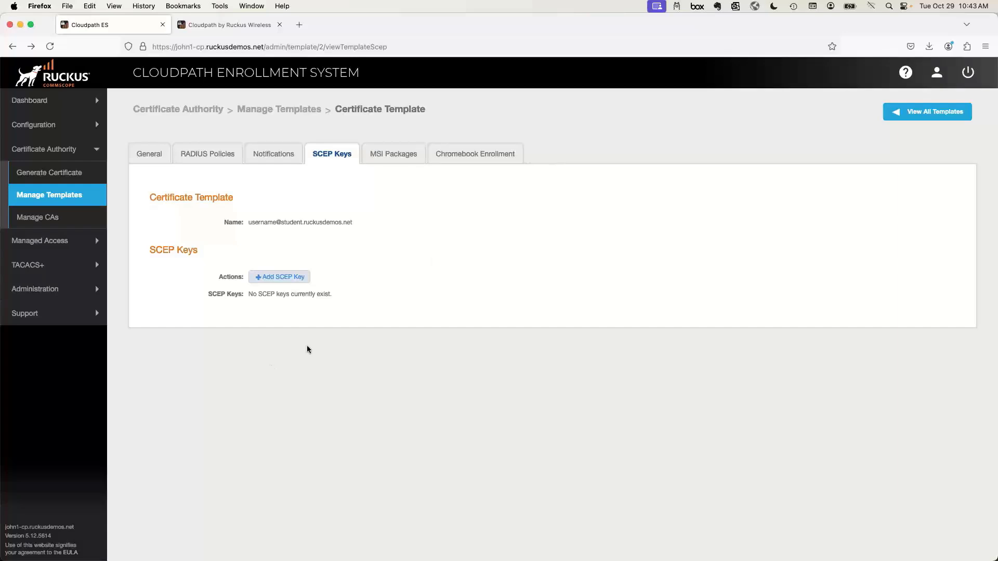
# Step: Check the MSI Packages tab with 'Students' Enabled, then view the Disabled Chromebook Enrollment settings
pyautogui.click(399, 155)
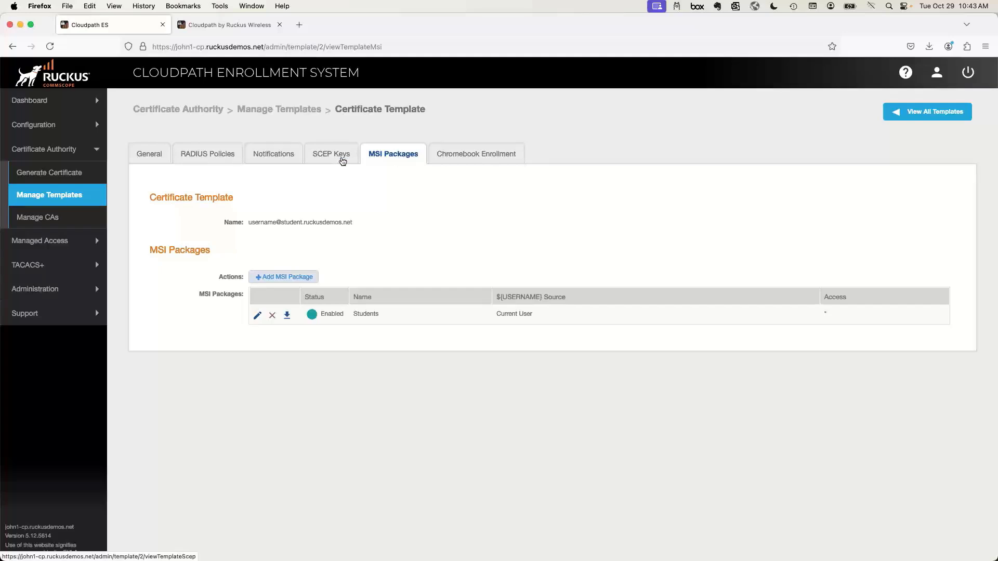
pyautogui.click(341, 156)
pyautogui.click(395, 155)
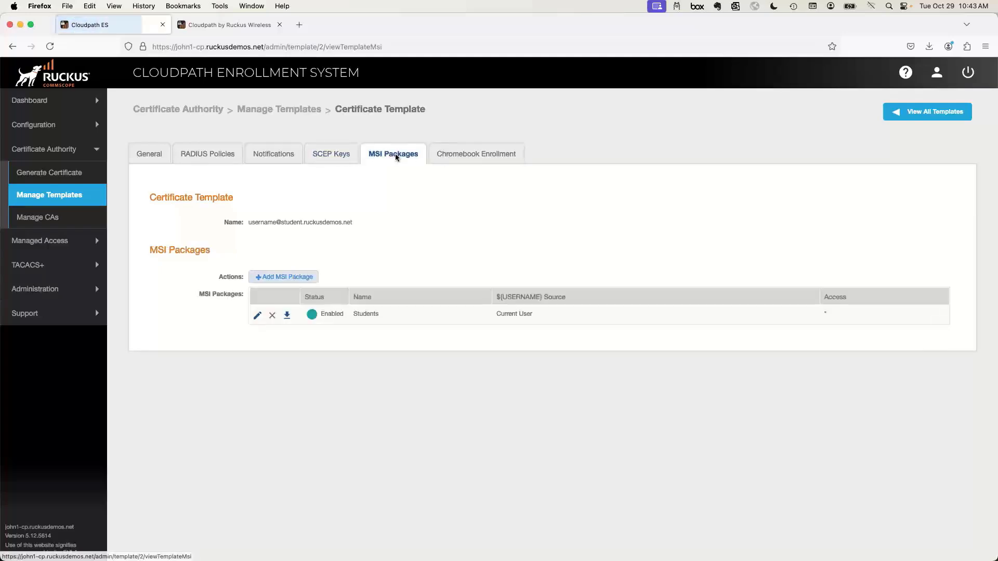
pyautogui.click(490, 155)
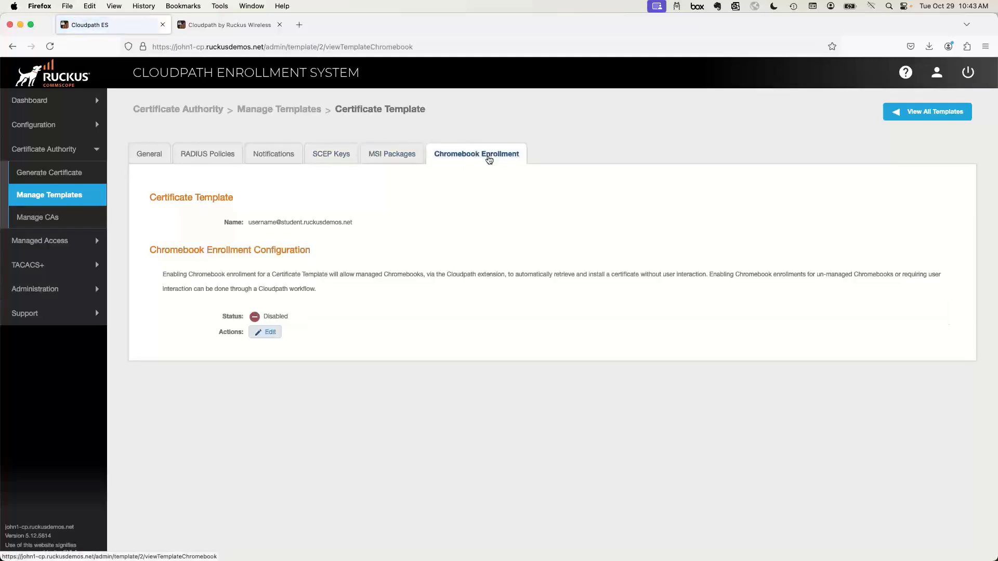
pyautogui.click(265, 332)
pyautogui.click(270, 182)
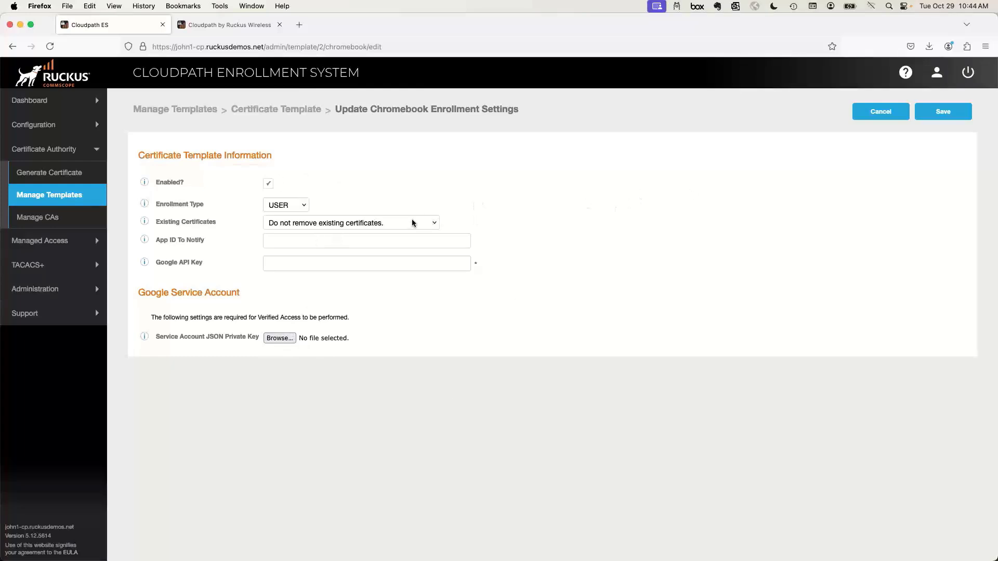
pyautogui.click(894, 112)
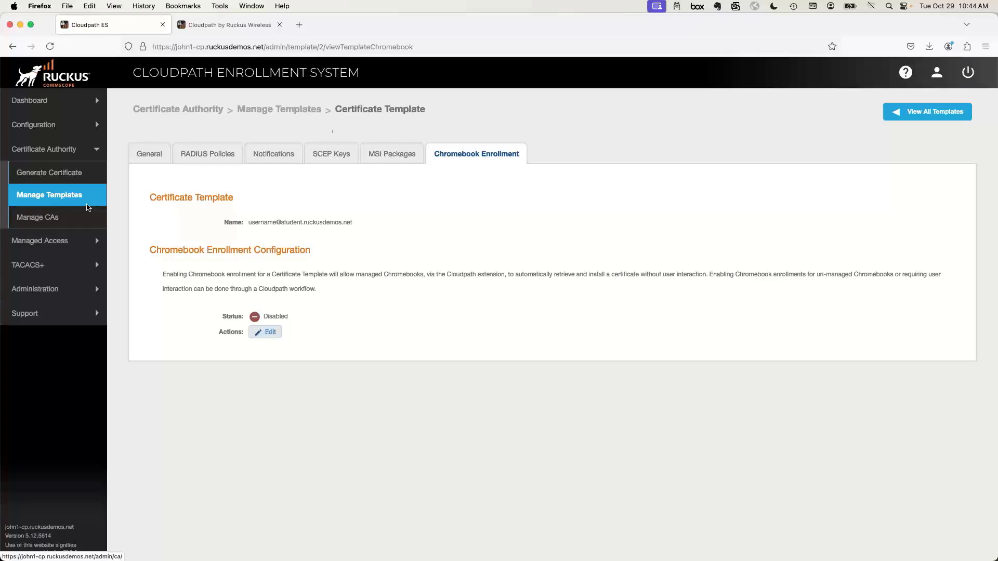
# Step: Open the RADIUS Policies tab and highlight the [None] policy and VLAN 737 values
pyautogui.click(221, 150)
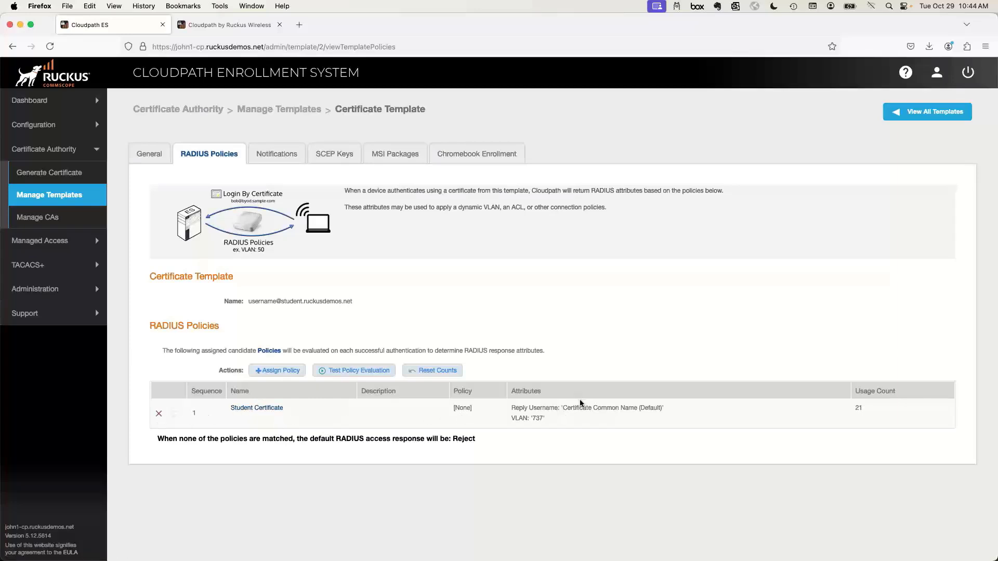
pyautogui.moveTo(472, 409); pyautogui.dragTo(451, 413)
pyautogui.moveTo(549, 414); pyautogui.dragTo(510, 418)
pyautogui.click(550, 422)
pyautogui.moveTo(549, 422); pyautogui.dragTo(530, 418)
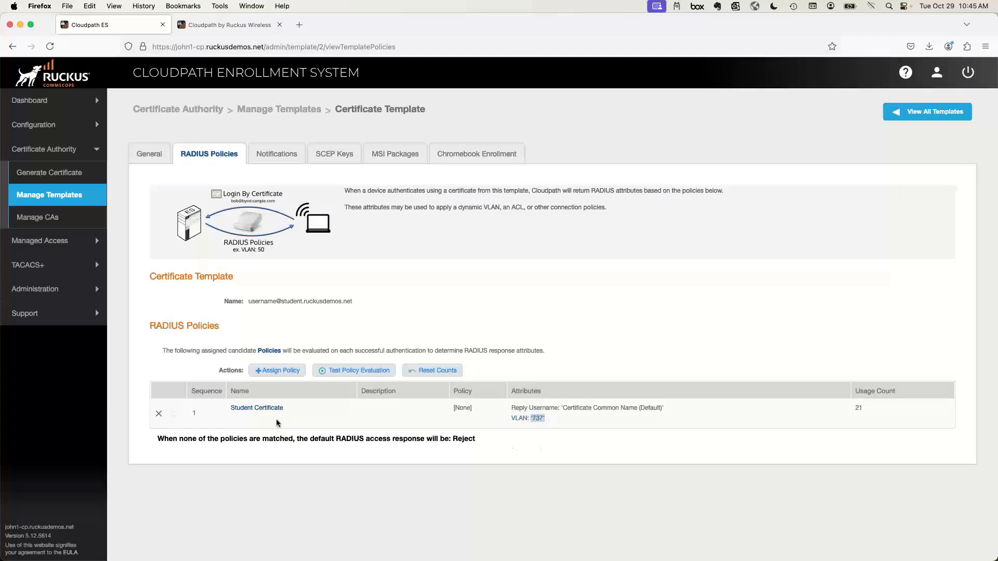
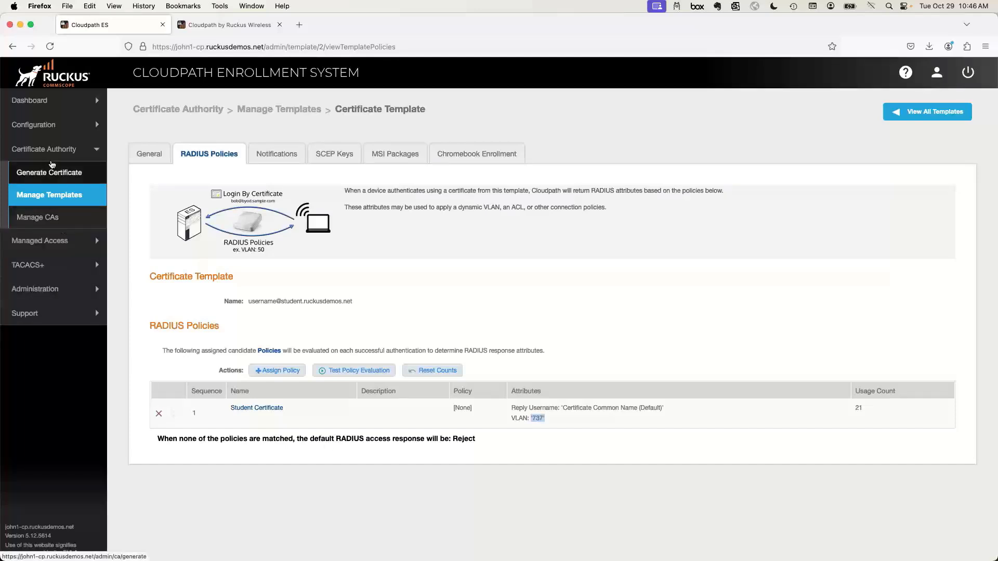
# Step: Open Dashboard's VLAN Assignments summary showing auto VLAN range 1101-1199 and default VLAN 1100
pyautogui.click(51, 127)
pyautogui.click(31, 101)
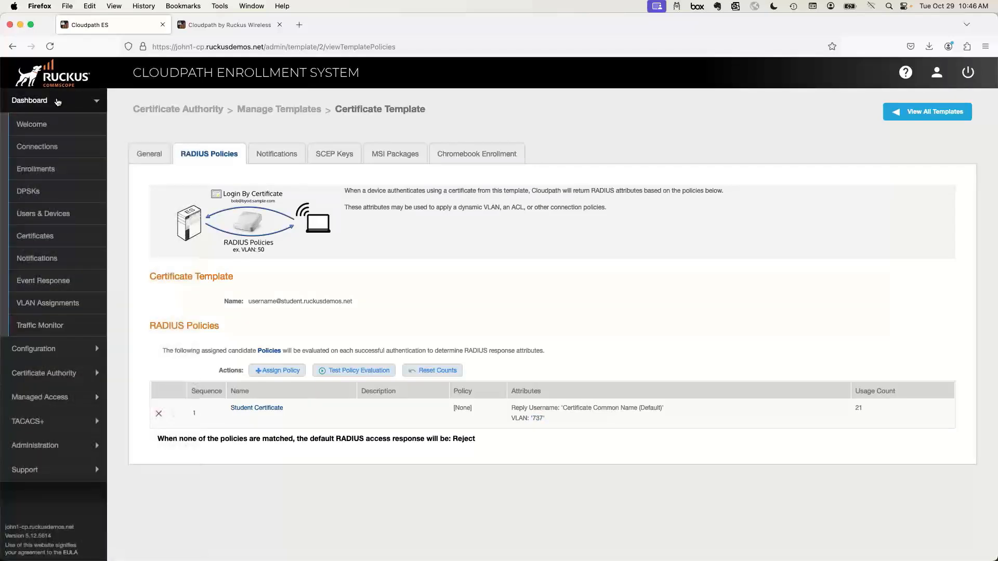
pyautogui.click(61, 304)
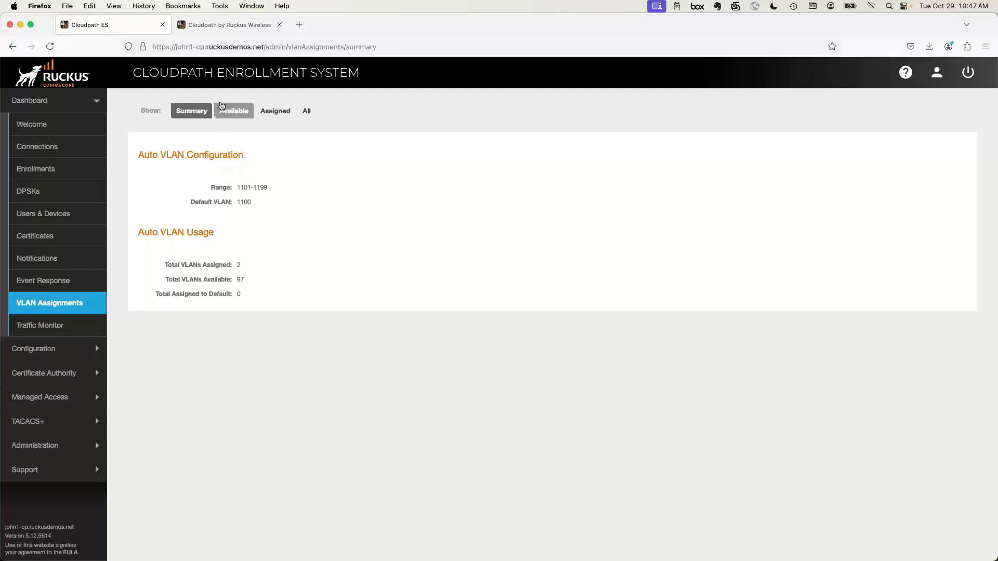
# Step: Load na1.cloudpath.net in a new tab and sign in to the Admin Console
pyautogui.click(298, 25)
pyautogui.write('na1.cloudpath.net/')
pyautogui.press('Return')
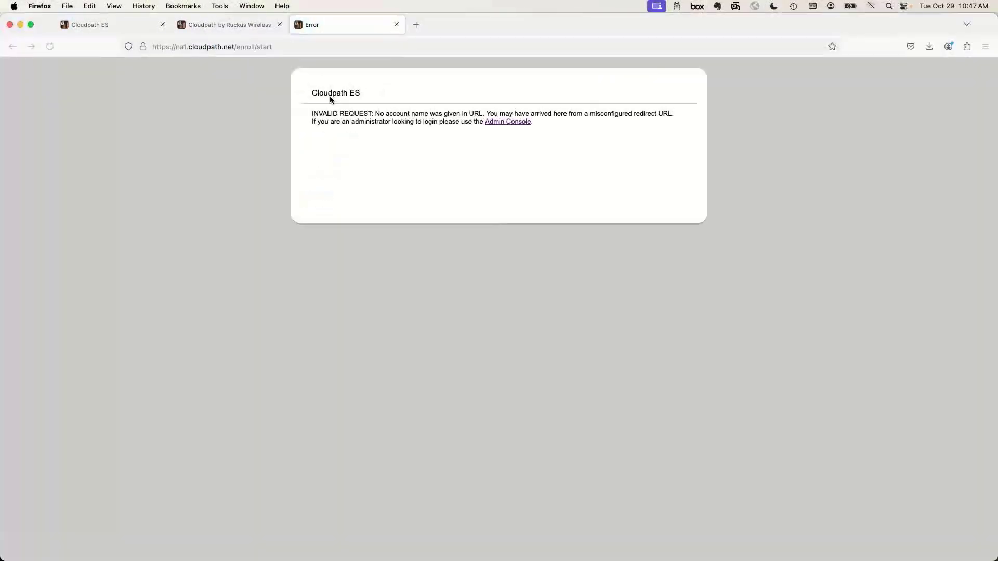
pyautogui.click(510, 128)
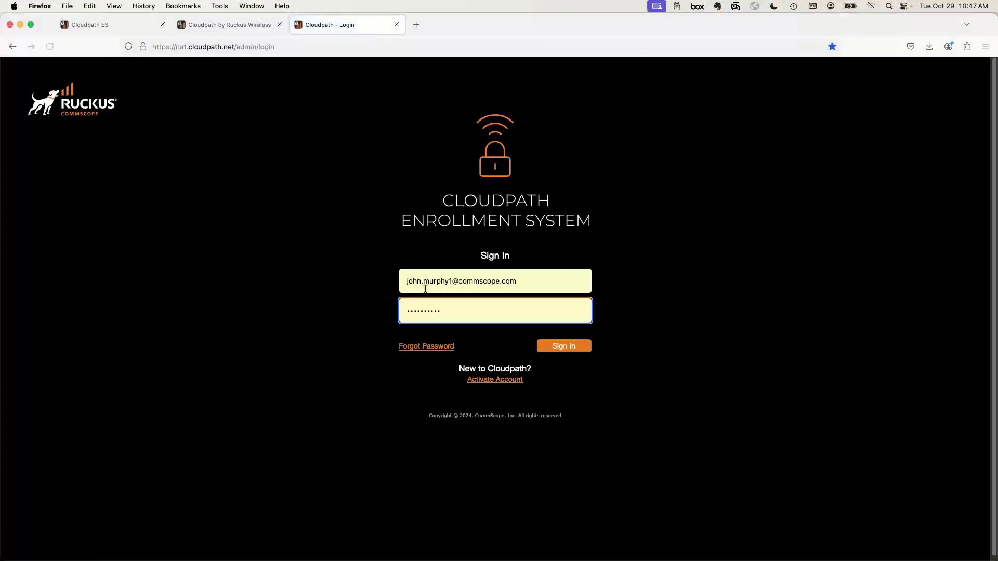
pyautogui.click(578, 346)
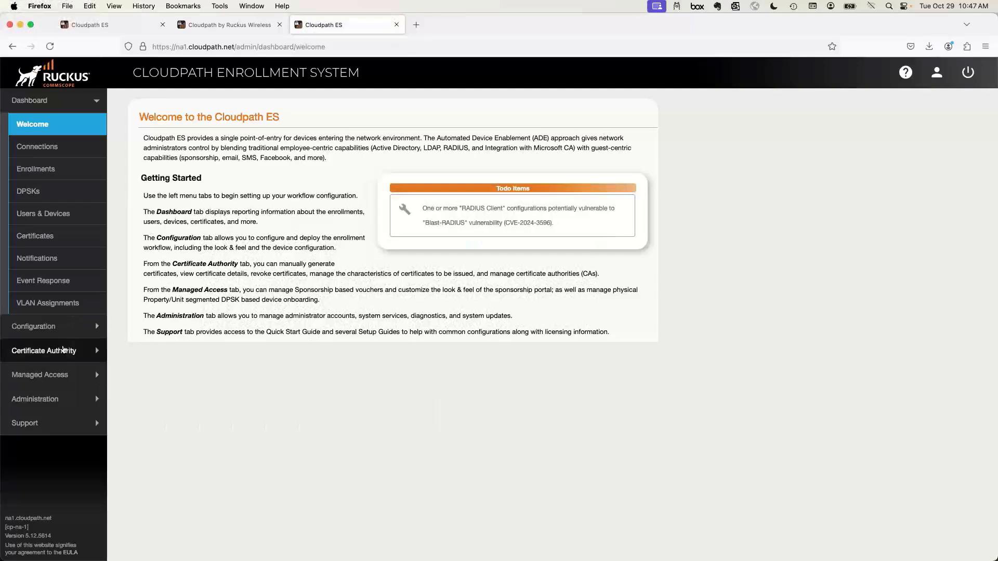
# Step: Go to Managed Access > Properties > Summit Properties > Units and view unit 099 Gold
pyautogui.click(57, 374)
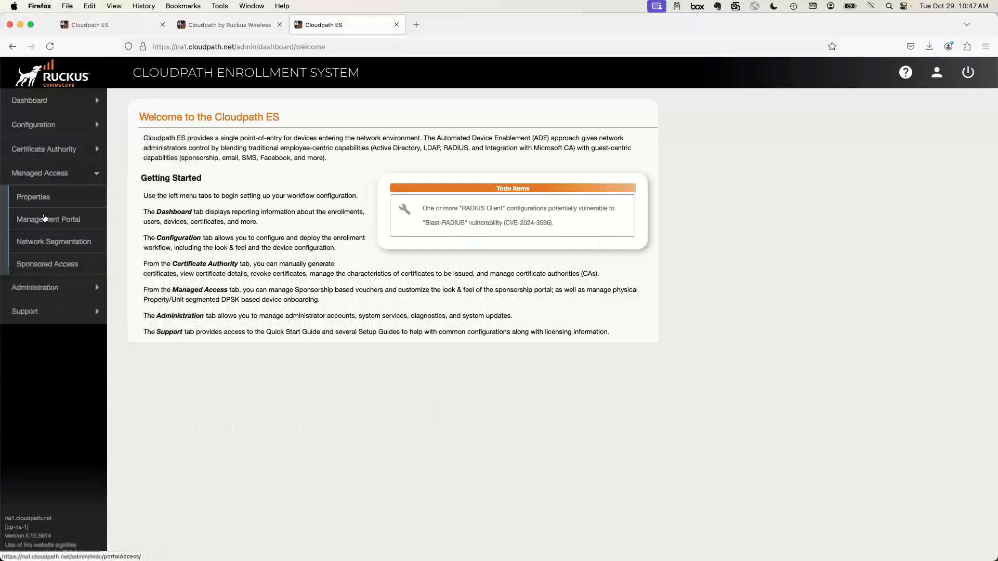
pyautogui.click(50, 198)
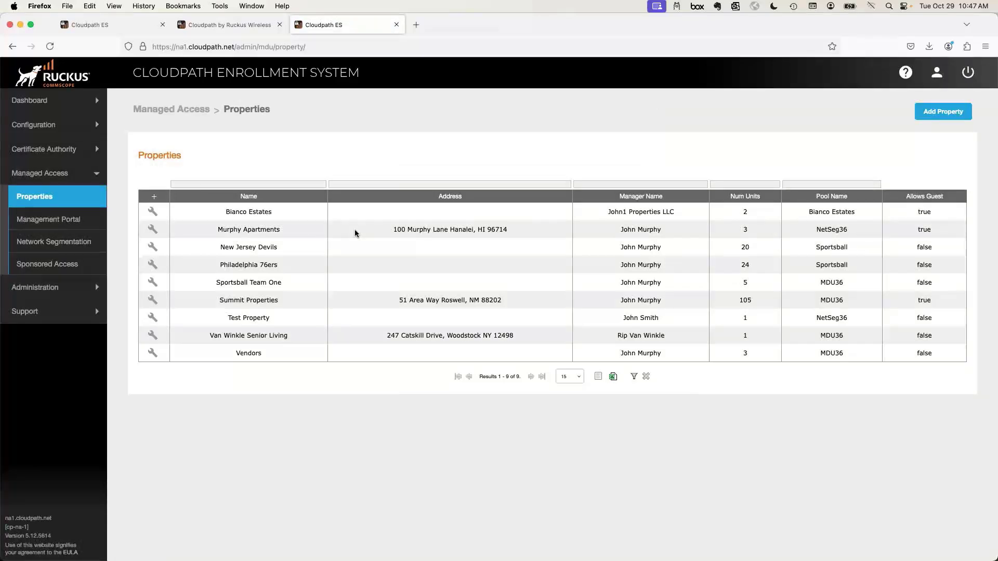
pyautogui.click(149, 303)
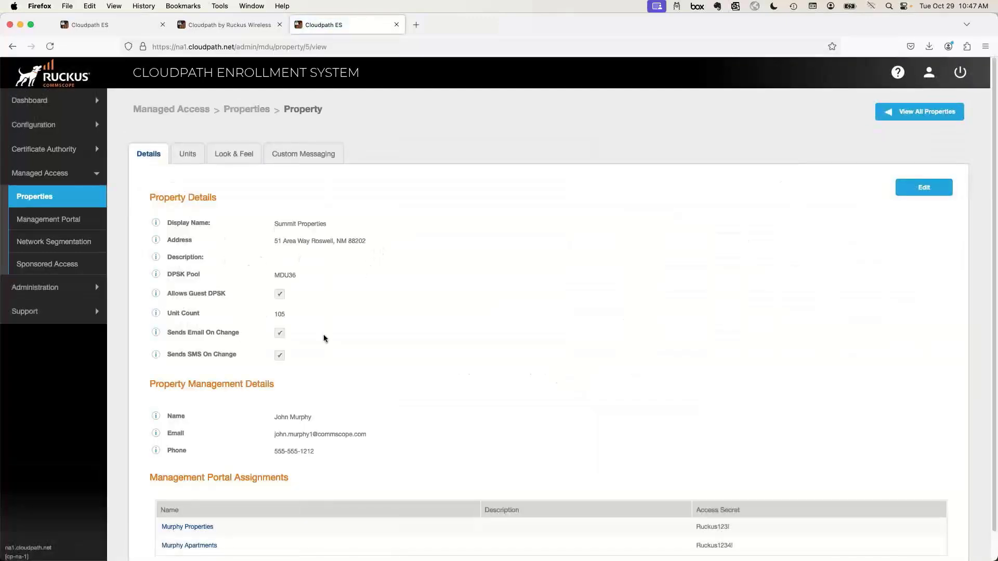
pyautogui.click(187, 153)
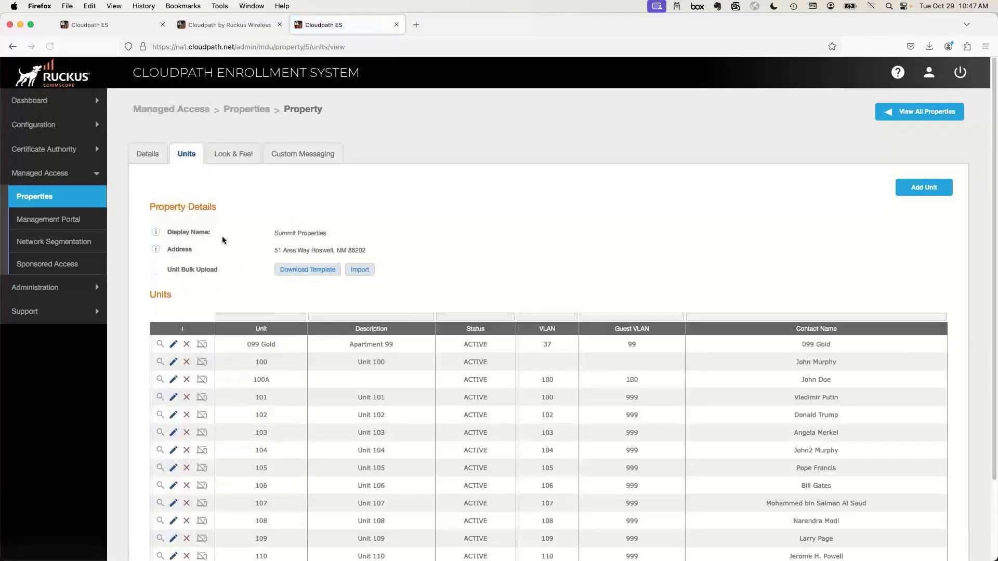
pyautogui.scroll(-2, 377, 358)
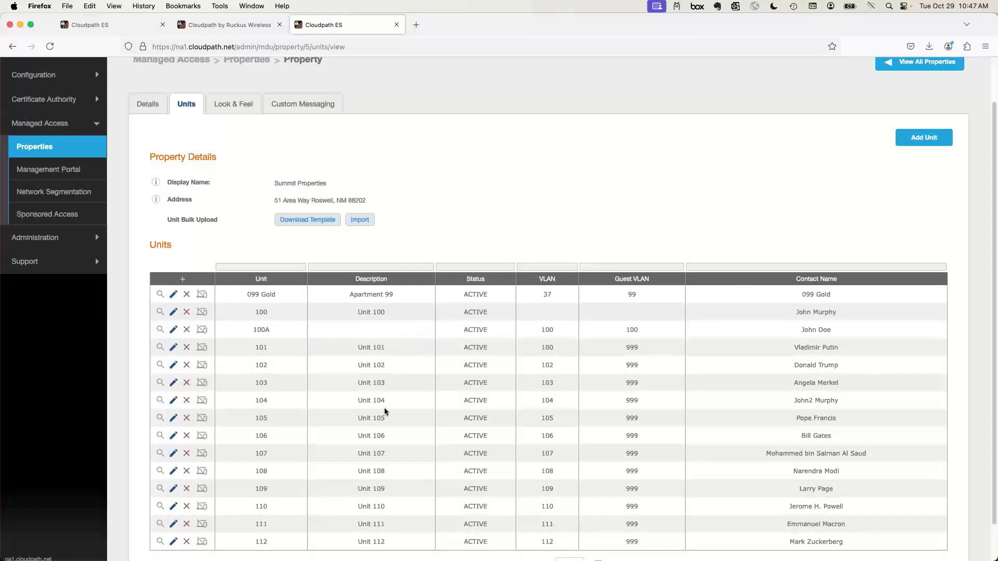
pyautogui.click(161, 295)
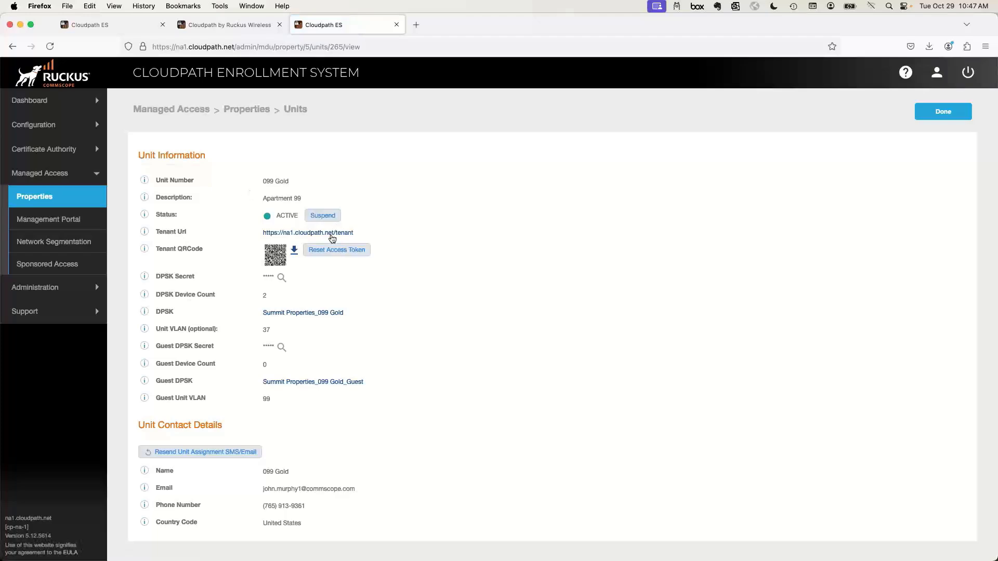
# Step: Open unit 099 Gold's tenant URL in a new tab and enter its portal
pyautogui.click(332, 234)
pyautogui.click(469, 24)
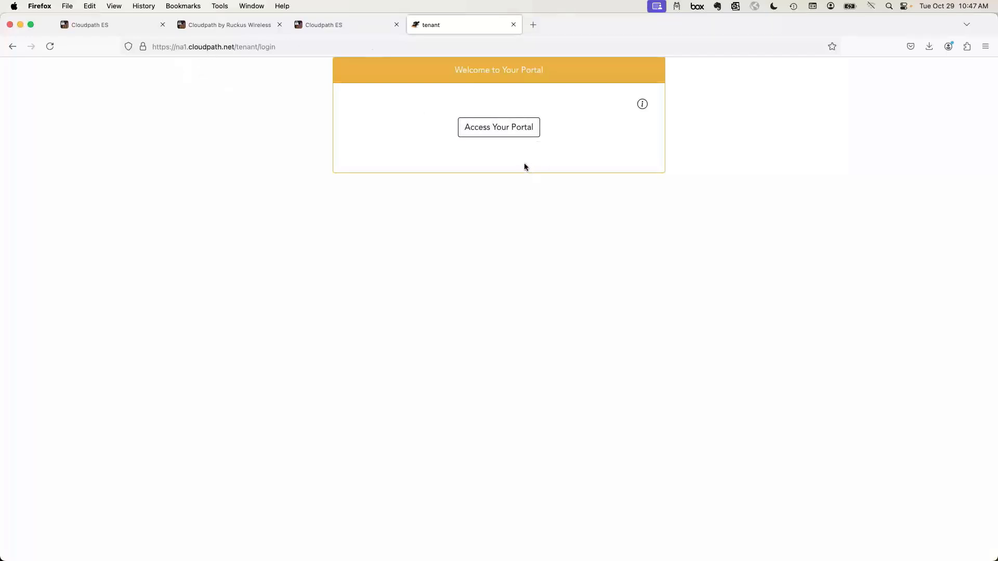
pyautogui.click(494, 128)
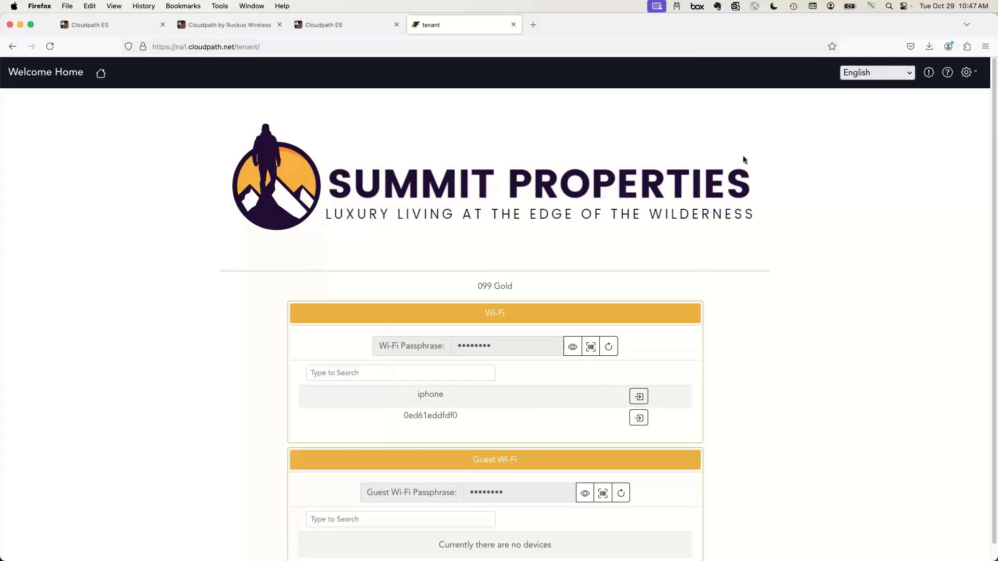
# Step: Reveal the Wi-Fi passphrase and select the device names iphone and 0ed61eddfdf0
pyautogui.scroll(-1, 753, 178)
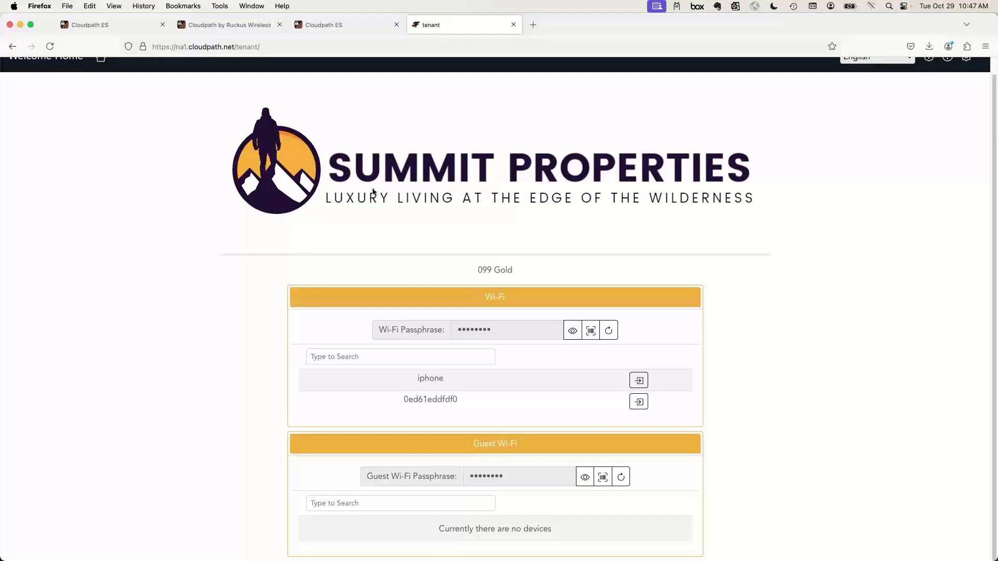
pyautogui.doubleClick(485, 269)
pyautogui.click(572, 331)
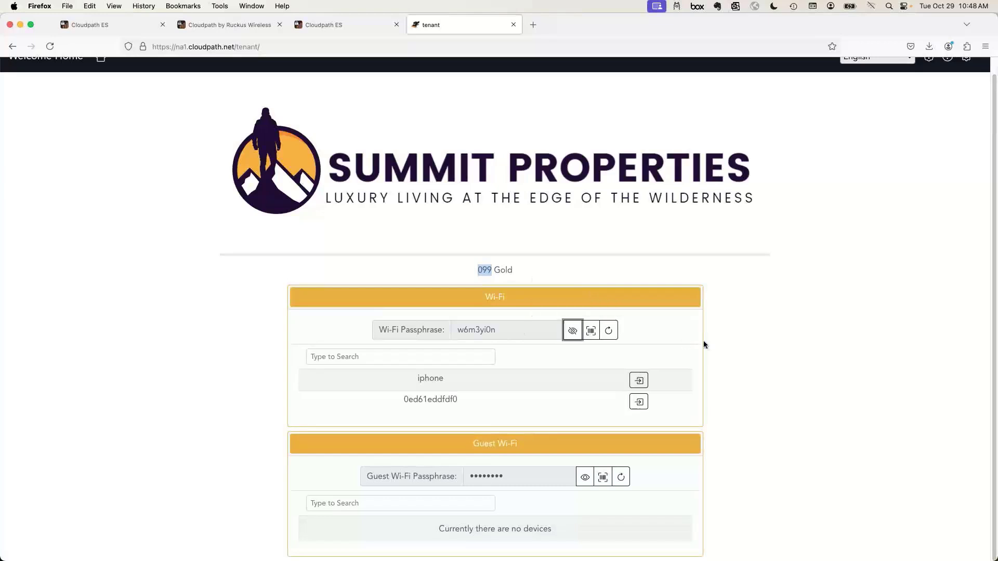
pyautogui.doubleClick(483, 330)
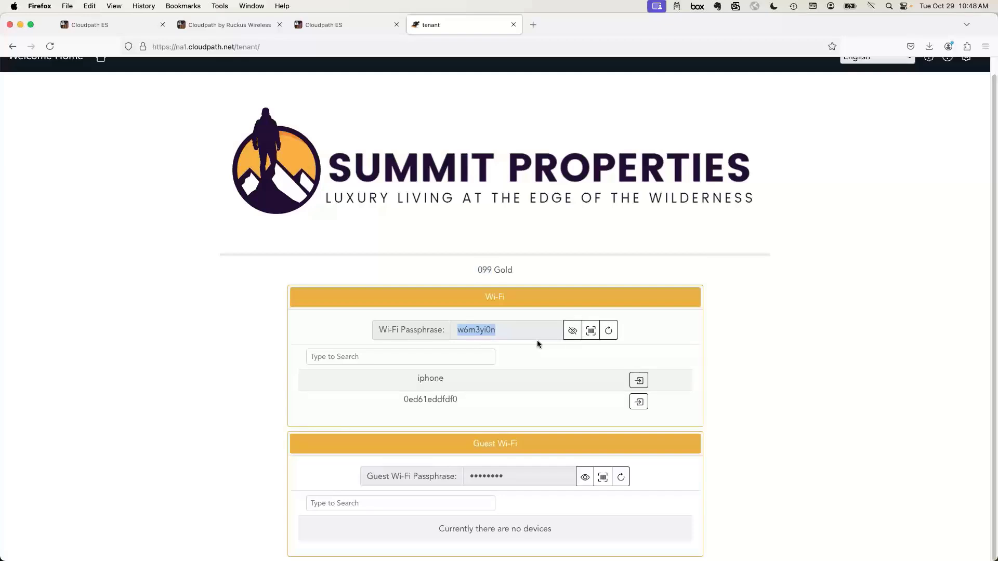
pyautogui.doubleClick(421, 378)
pyautogui.doubleClick(429, 400)
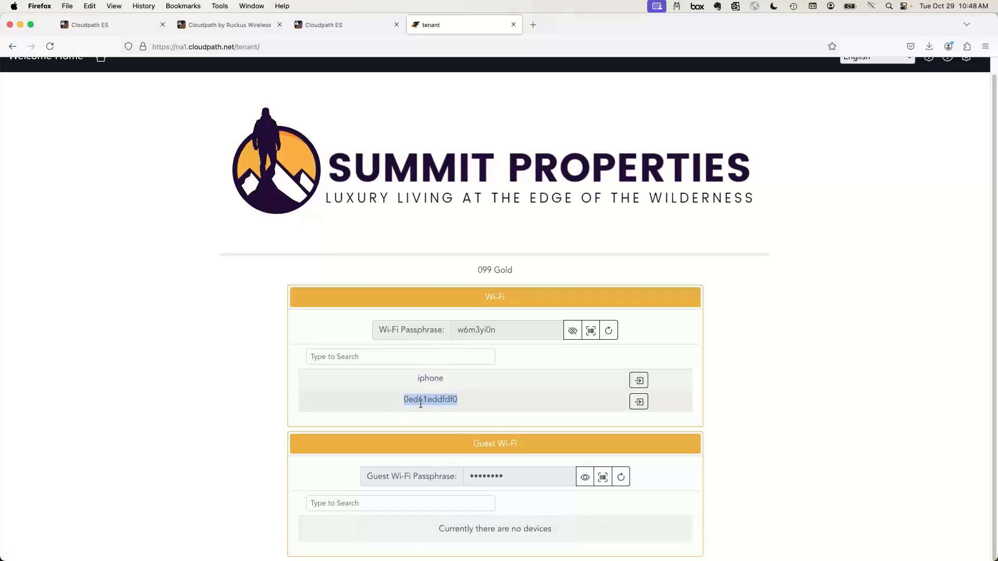
# Step: Open device 0ed61eddfdf0's details, then return to the Wi-Fi overview page
pyautogui.click(639, 402)
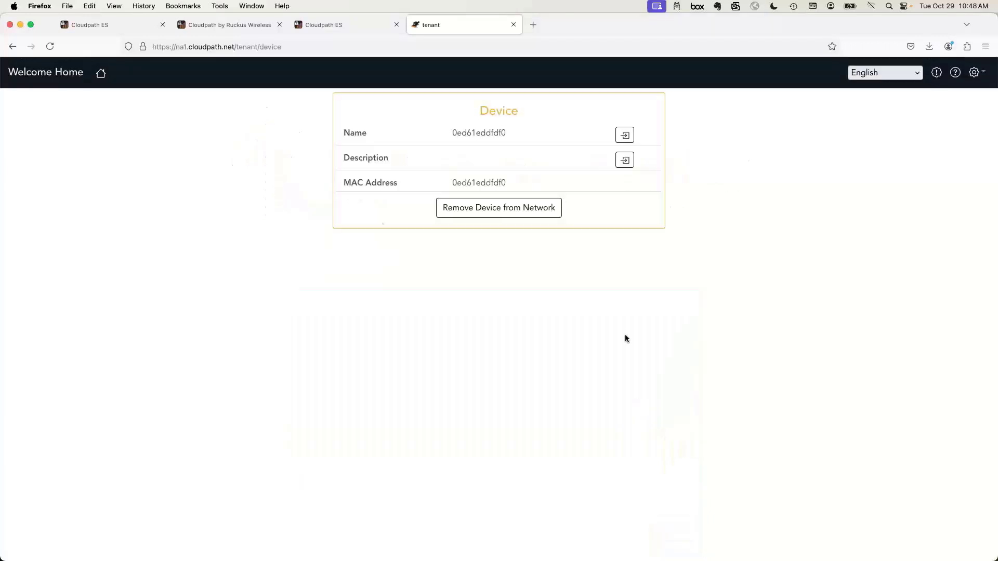
pyautogui.click(12, 46)
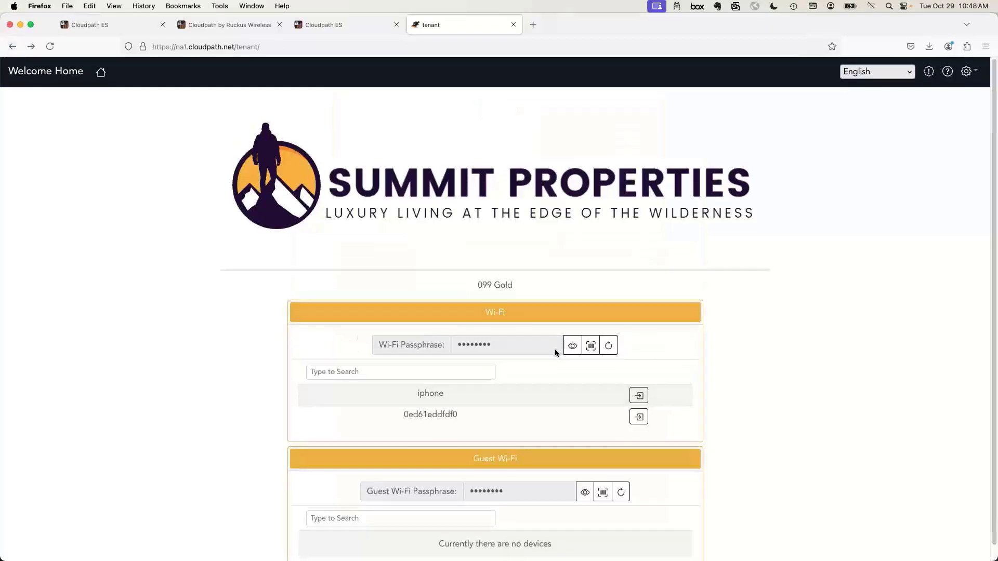
pyautogui.scroll(-1, 554, 348)
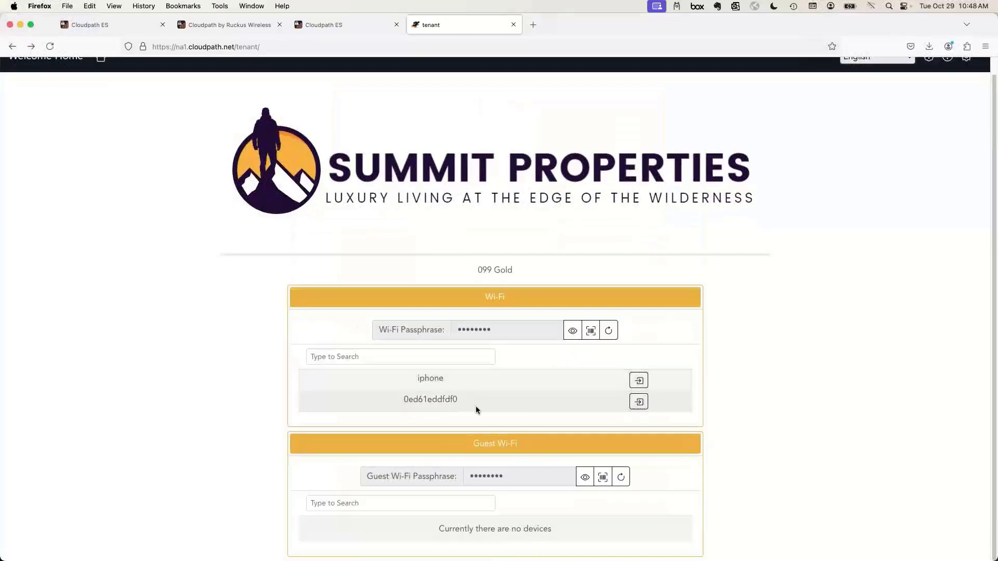
# Step: Reveal the Wi-Fi passphrase, view it as a QR code, and close the QR view
pyautogui.click(573, 331)
pyautogui.doubleClick(470, 330)
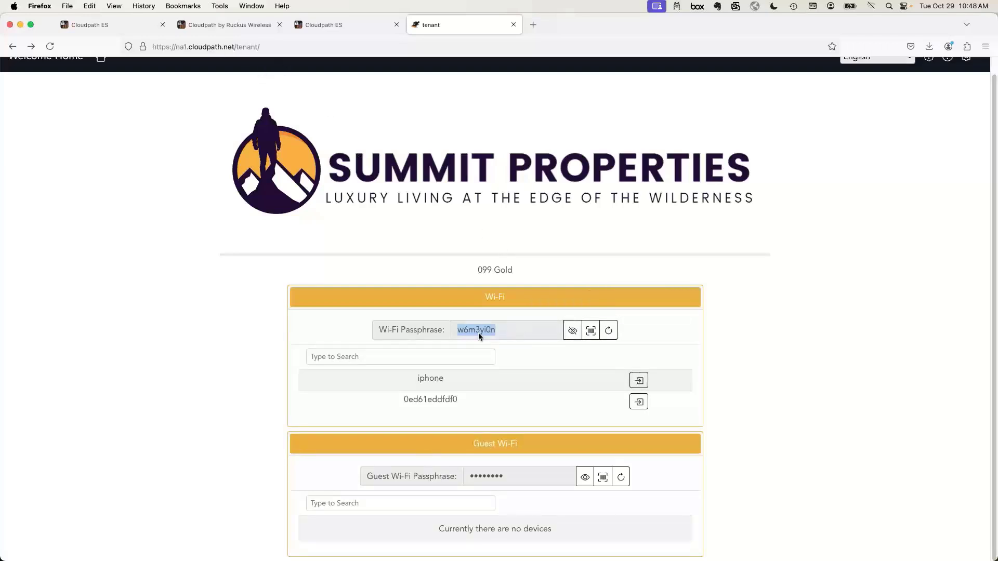
pyautogui.click(590, 332)
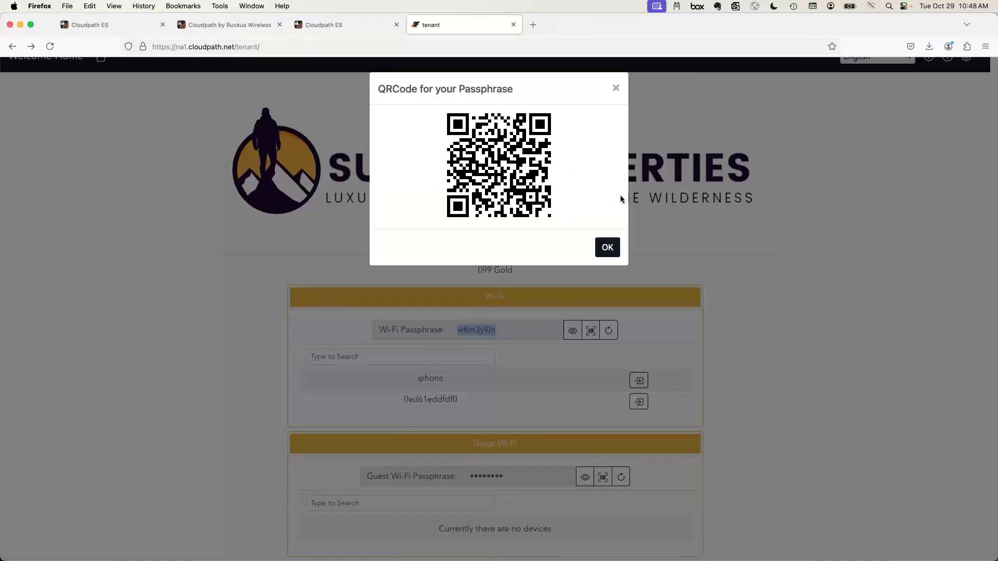
pyautogui.click(617, 88)
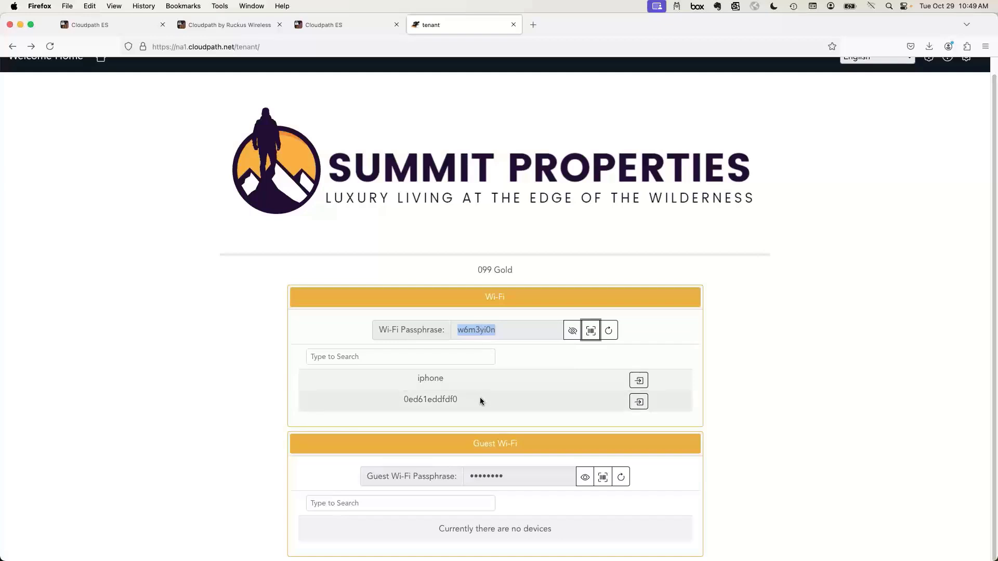
# Step: Check the iphone device's details, then return and reveal the Wi-Fi passphrase again
pyautogui.doubleClick(427, 378)
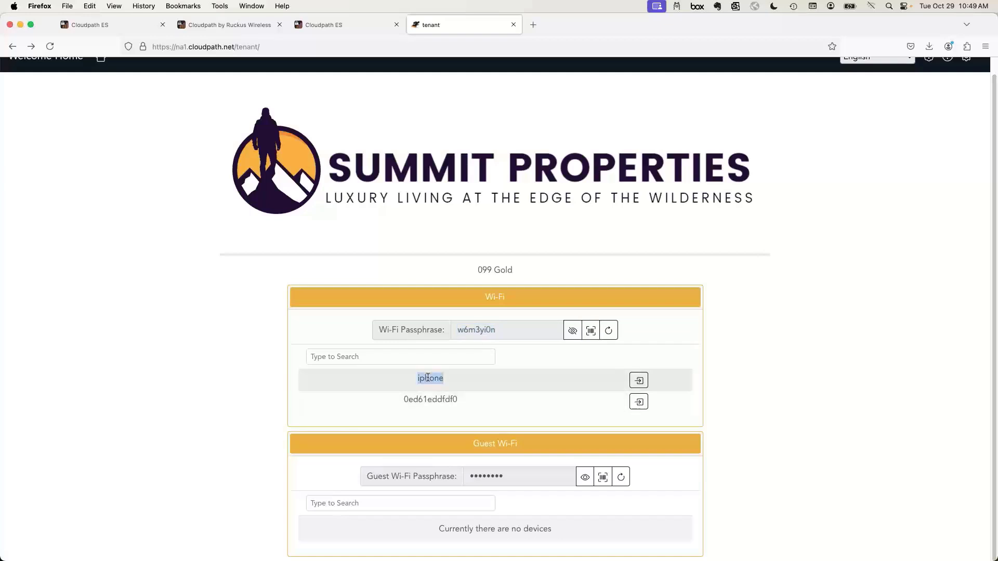
pyautogui.click(639, 380)
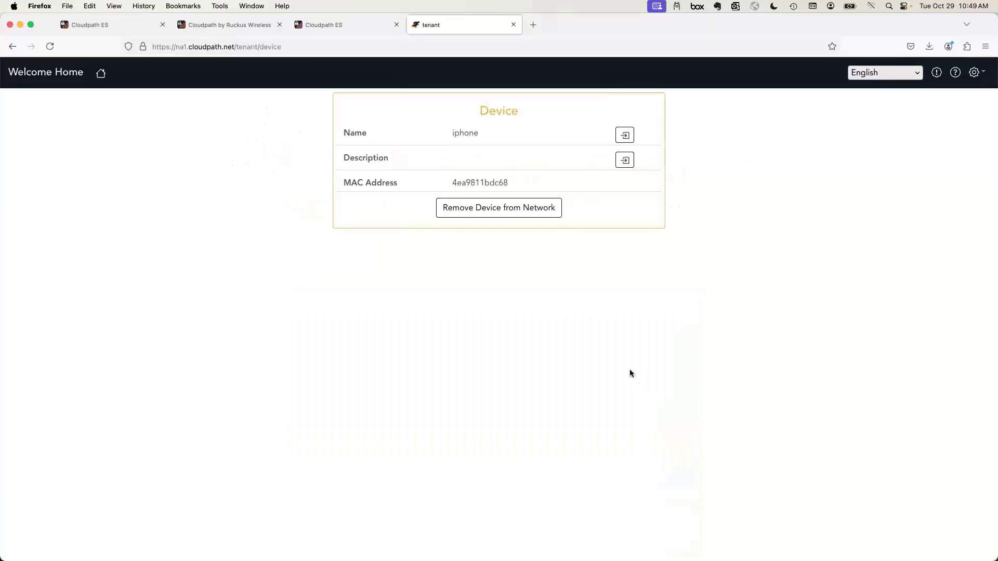
pyautogui.click(12, 46)
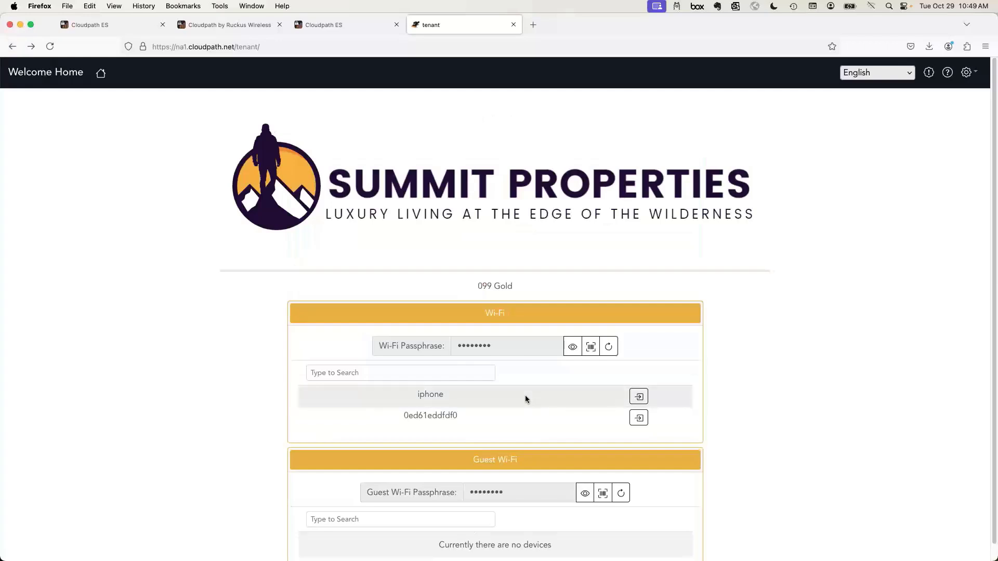
pyautogui.click(573, 330)
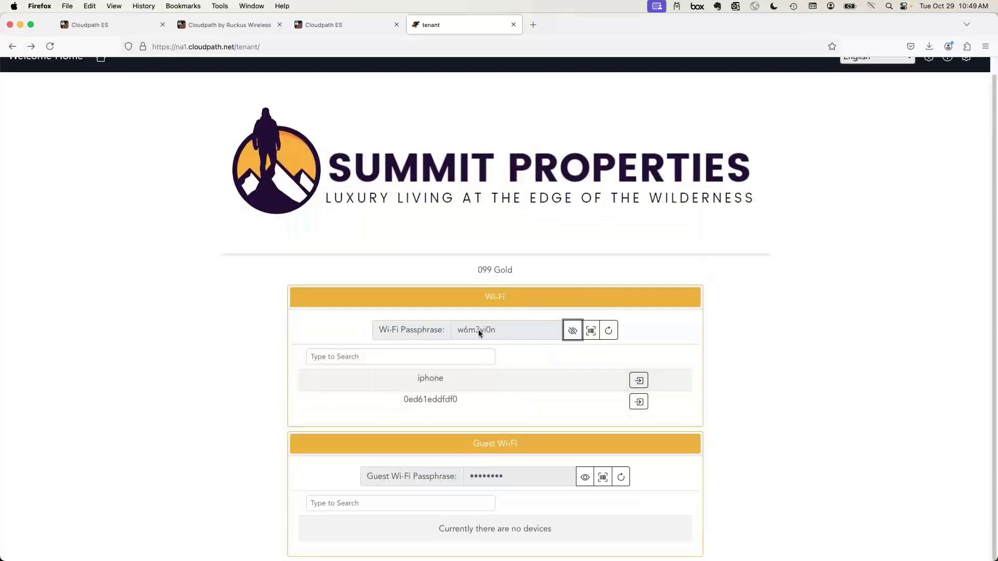
pyautogui.doubleClick(479, 331)
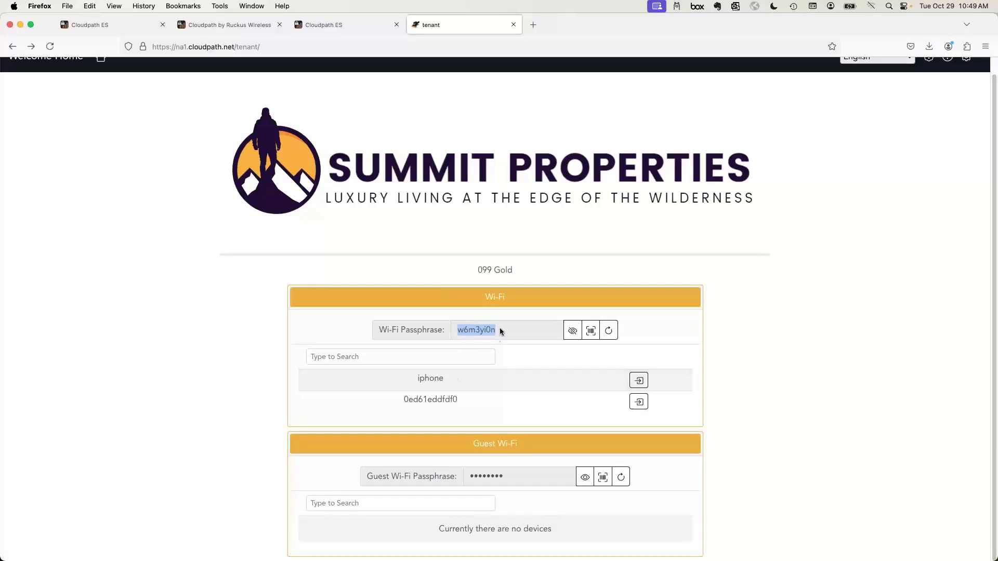
# Step: Switch to the admin tab and go back to the Summit Properties units list
pyautogui.click(329, 24)
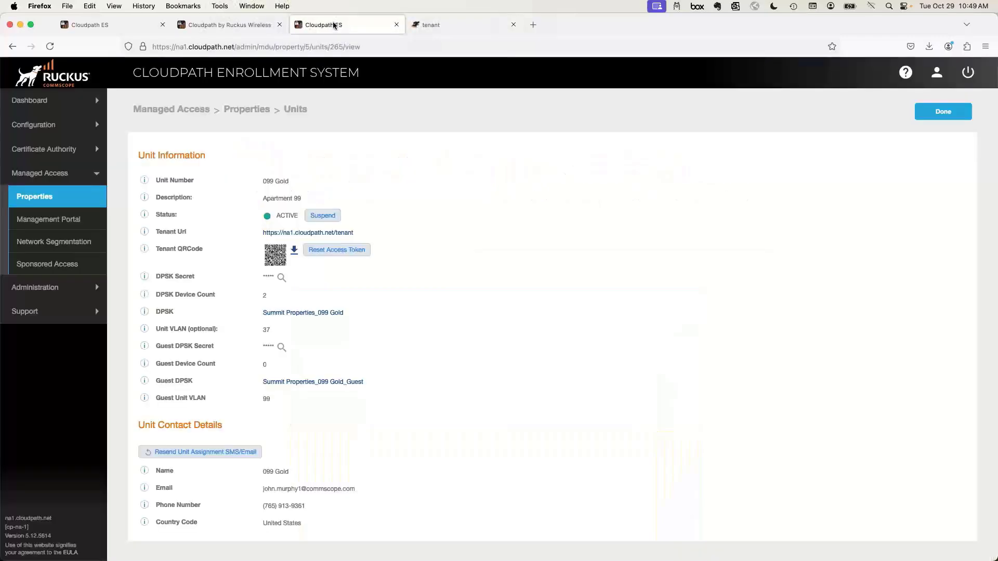
pyautogui.click(13, 46)
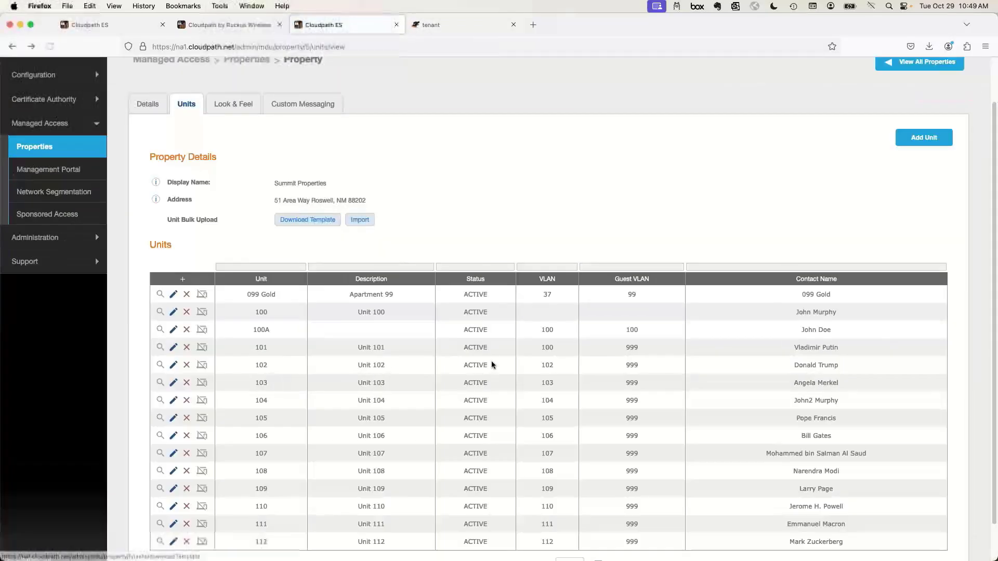
pyautogui.scroll(-3, 487, 349)
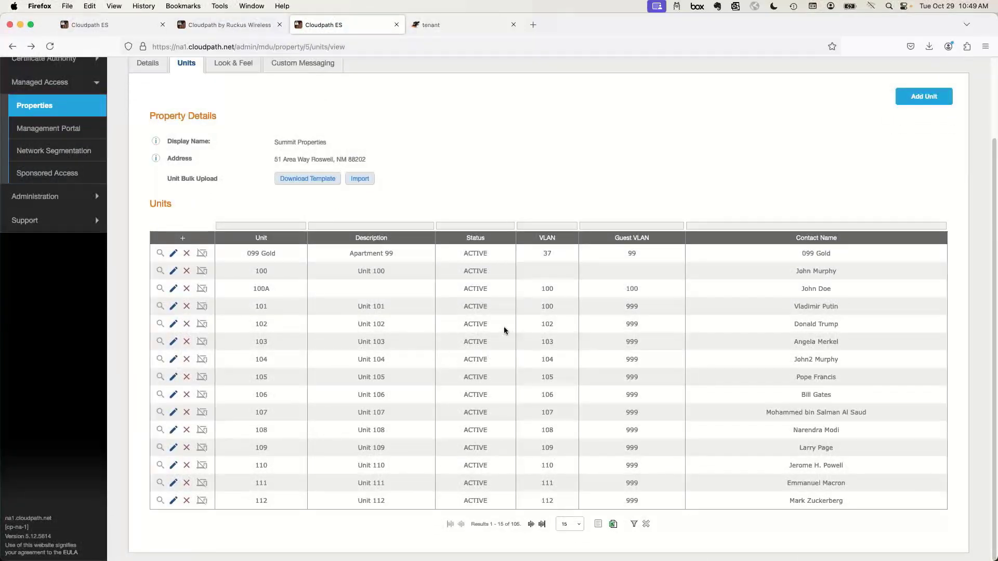
# Step: Highlight the unit numbers and VLAN values for units 101, 102 and 103 in the table
pyautogui.doubleClick(255, 311)
pyautogui.moveTo(535, 311); pyautogui.dragTo(575, 312)
pyautogui.click(255, 327)
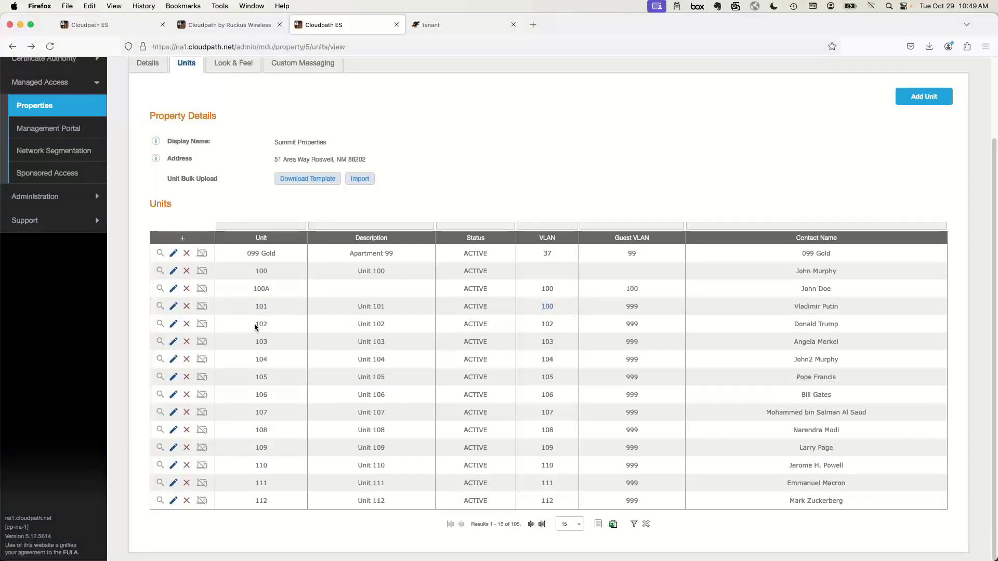
pyautogui.moveTo(541, 326); pyautogui.dragTo(570, 328)
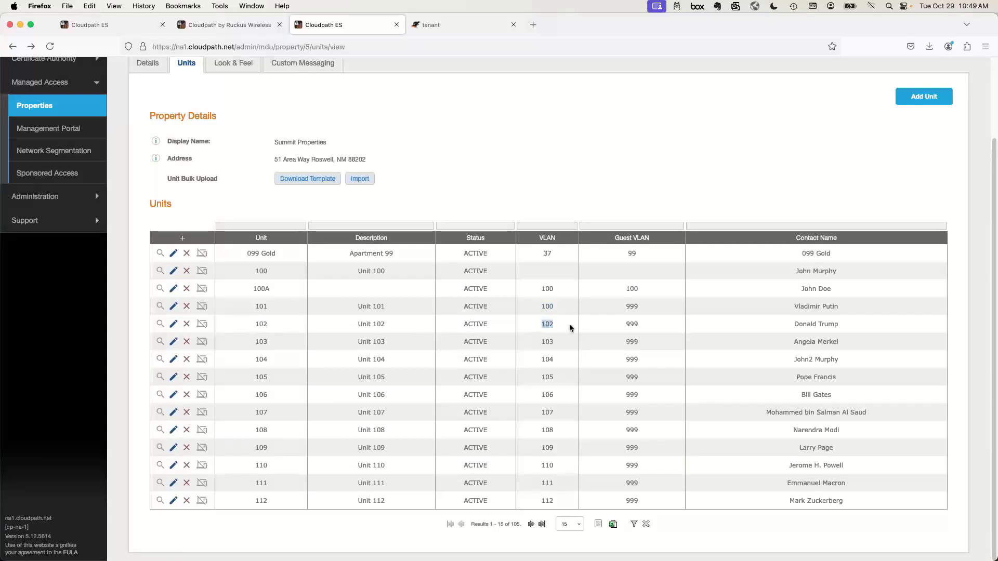
pyautogui.moveTo(258, 342); pyautogui.dragTo(290, 346)
pyautogui.moveTo(544, 342); pyautogui.dragTo(590, 345)
pyautogui.rightClick(558, 346)
pyautogui.press('Escape')
pyautogui.click(564, 345)
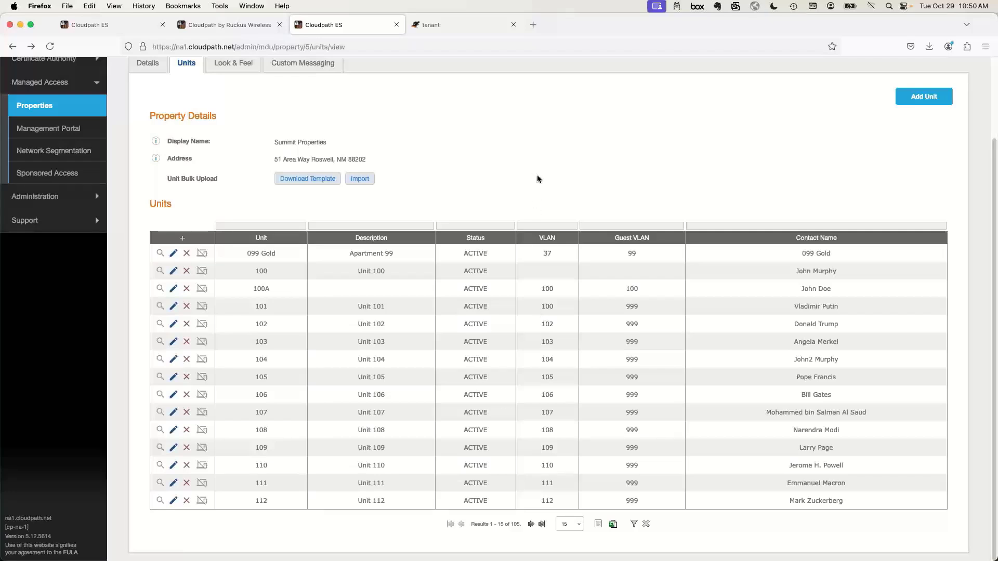
pyautogui.scroll(3, 537, 177)
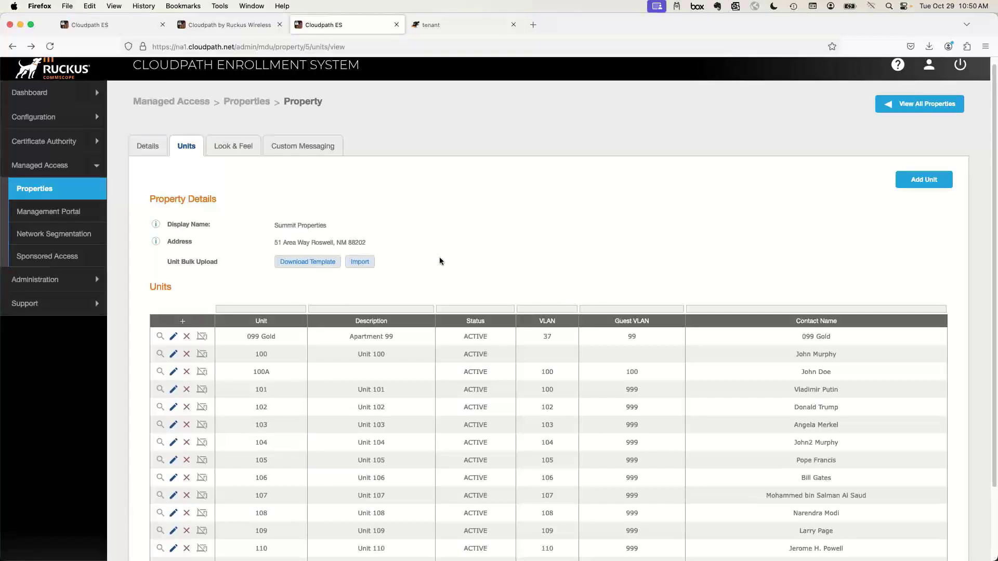
pyautogui.scroll(1, 439, 257)
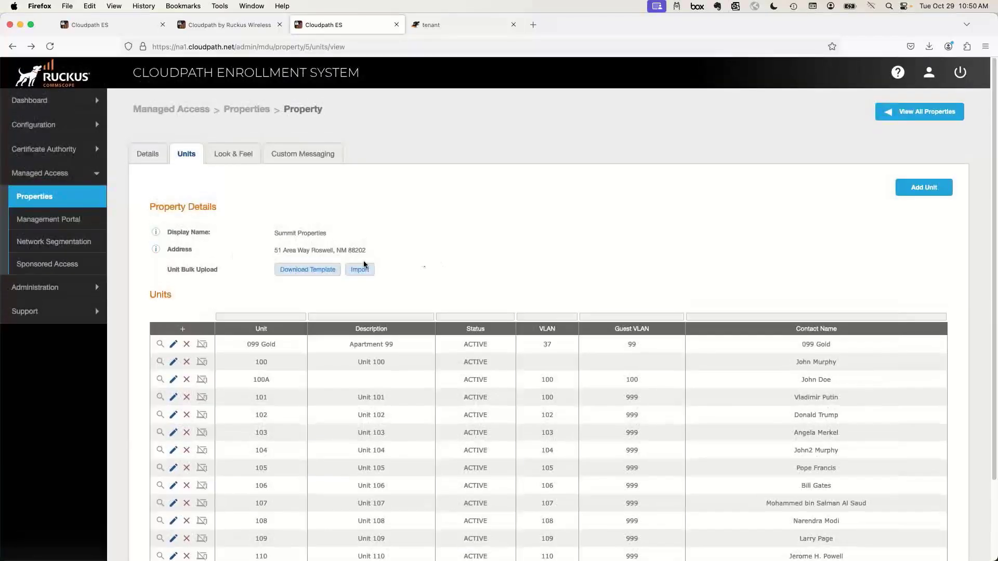
# Step: Navigate to Configuration > Policies and show the RADIUS Attribute Groups list
pyautogui.click(76, 223)
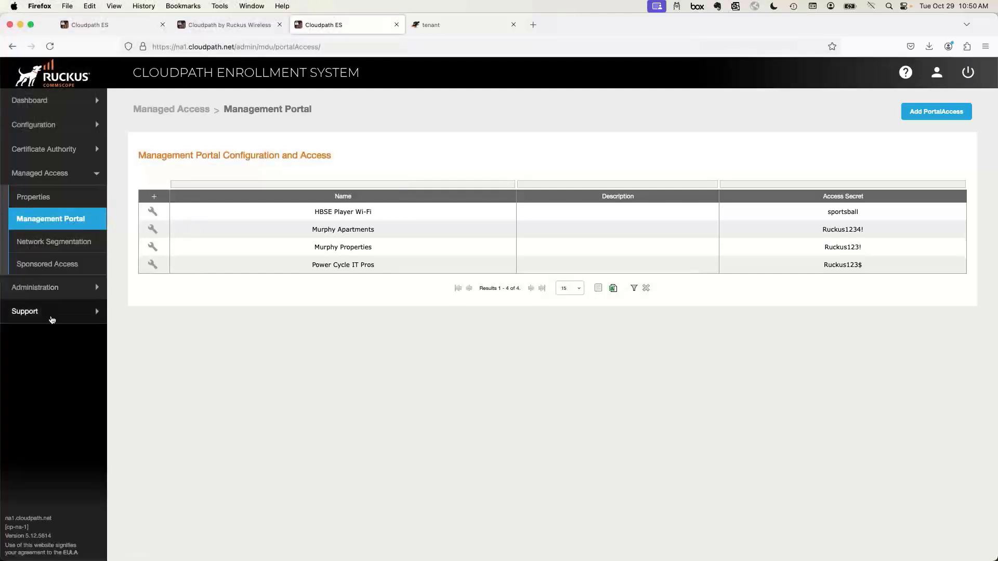
pyautogui.click(46, 294)
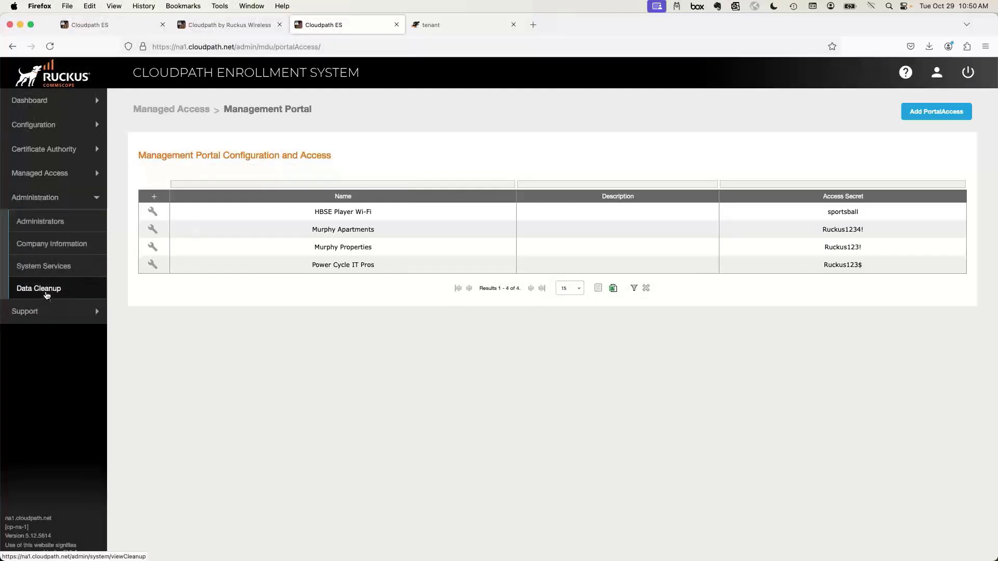
pyautogui.click(49, 132)
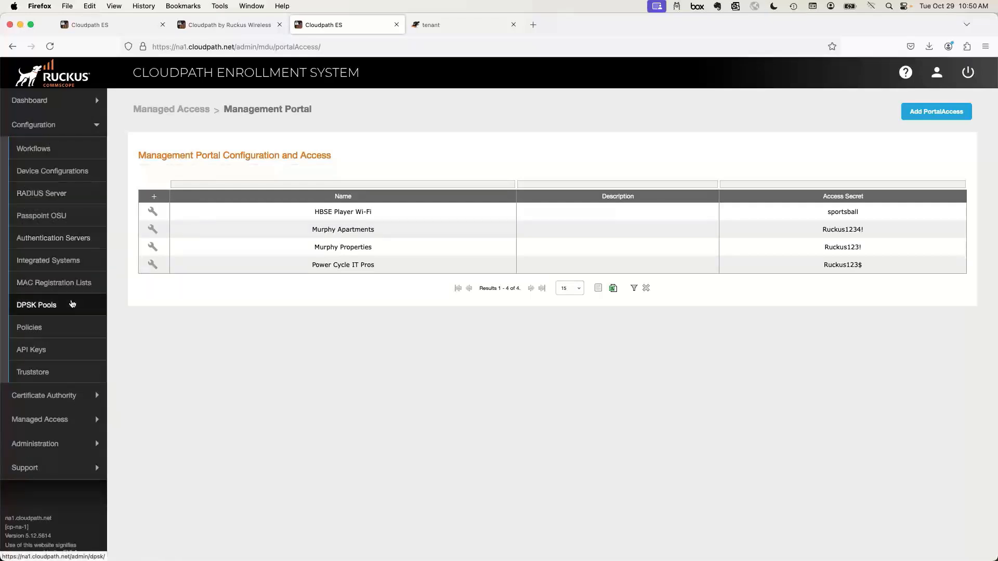
pyautogui.click(70, 327)
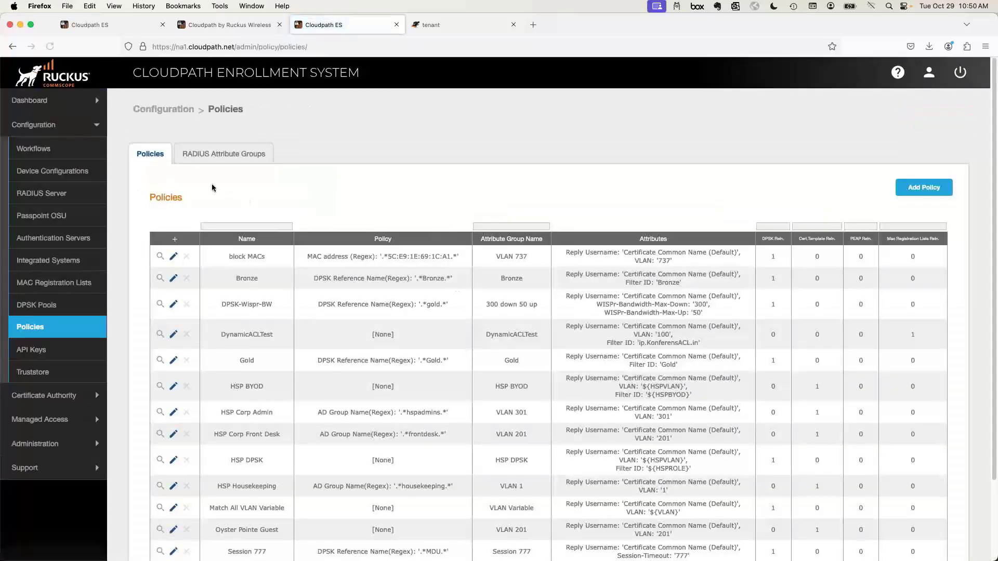
pyautogui.click(252, 159)
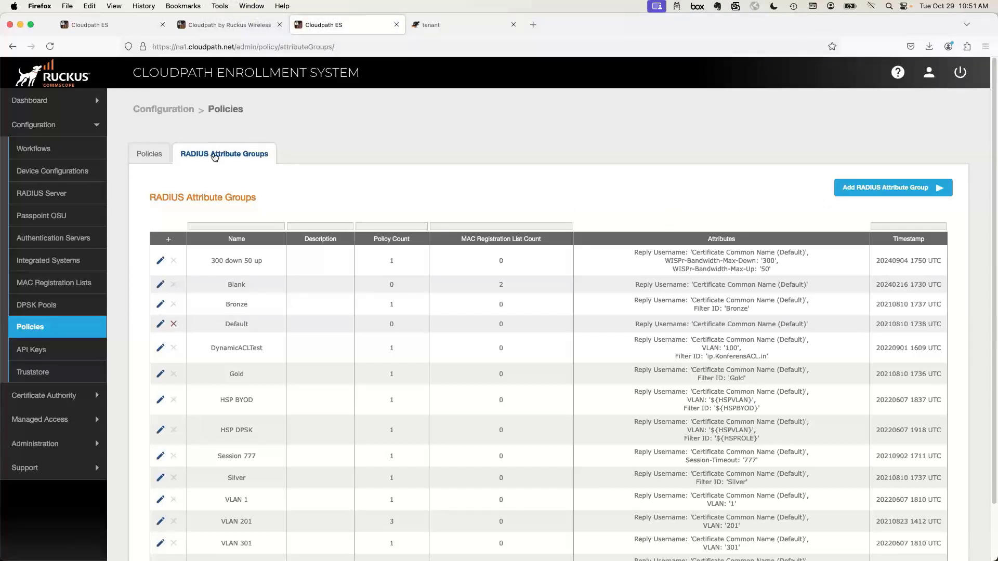
# Step: Add a RADIUS attribute group with VLAN ID 100, Filter ID 'Student' and an extra attribute row
pyautogui.click(902, 190)
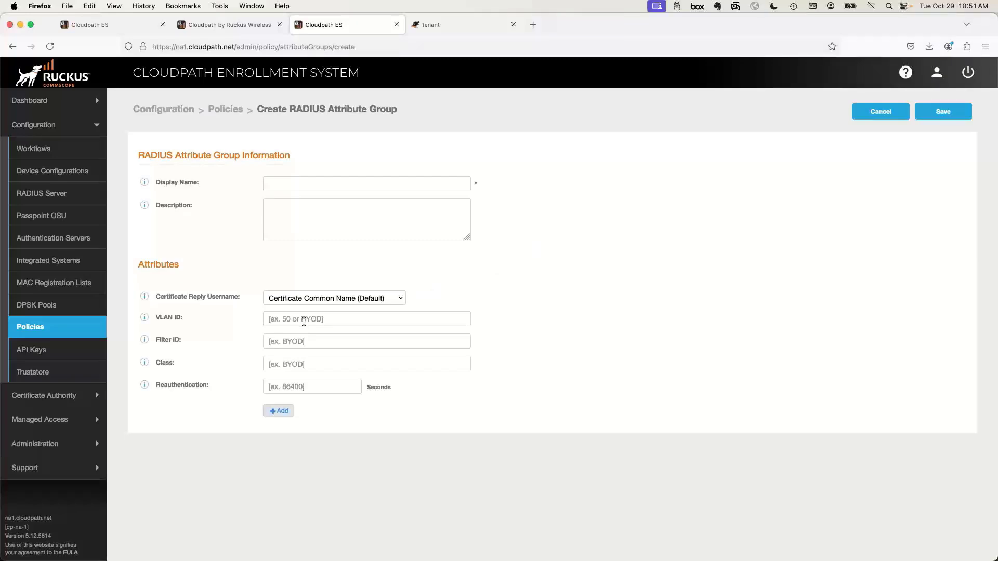
pyautogui.click(304, 322)
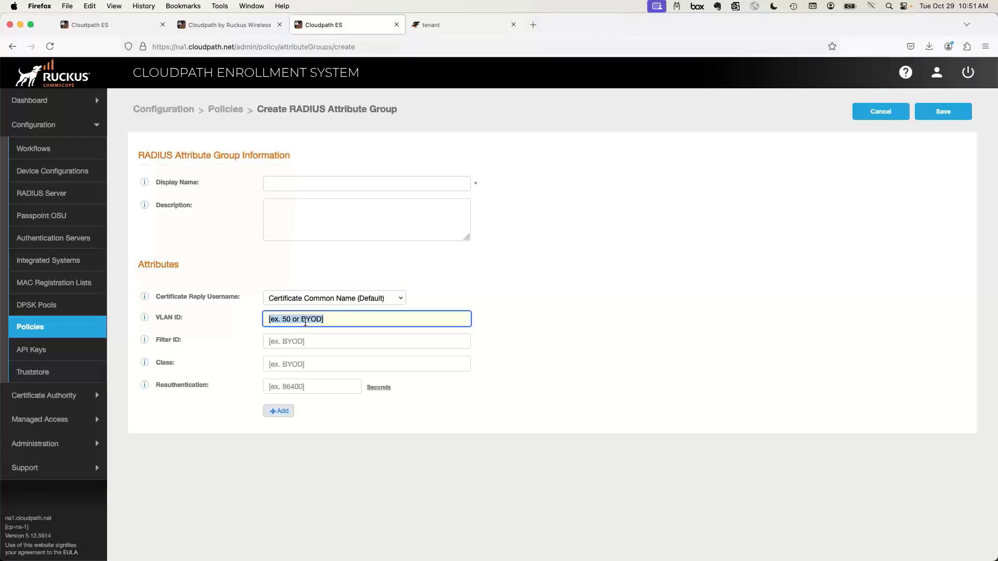
pyautogui.write('100')
pyautogui.click(598, 332)
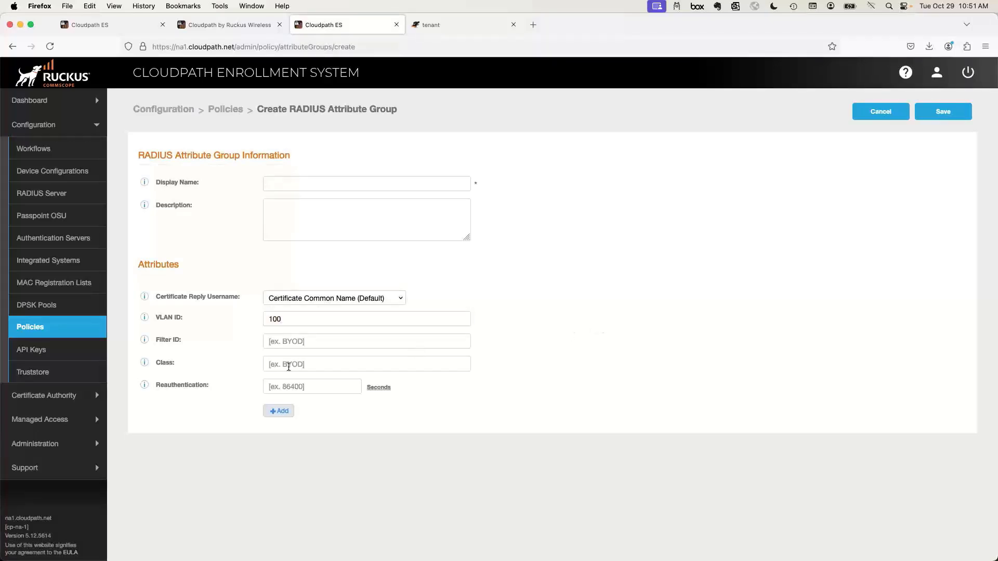
pyautogui.tripleClick(171, 342)
pyautogui.click(296, 345)
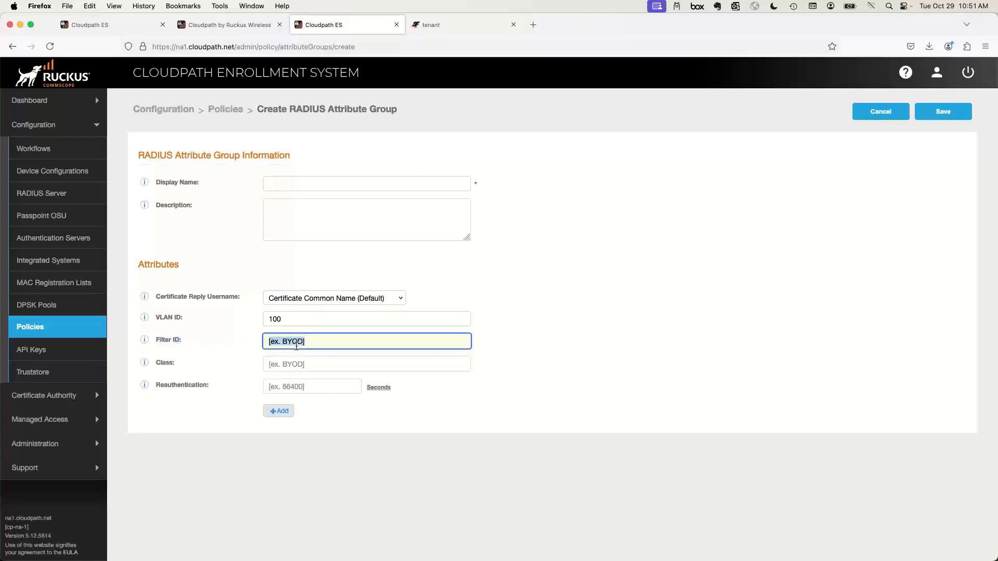
pyautogui.write('Student')
pyautogui.click(281, 413)
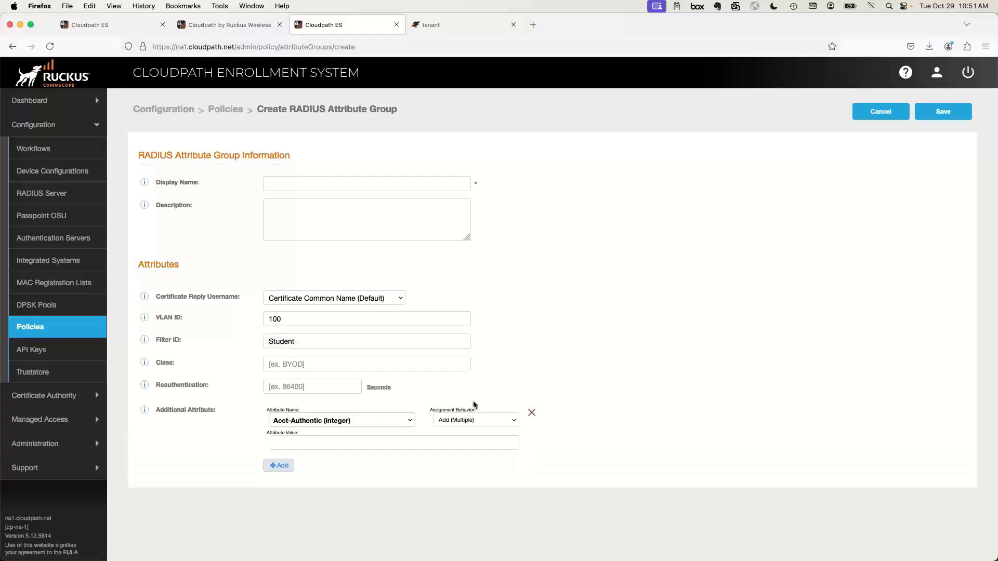
# Step: Browse the Attribute Name list without choosing, then go to the RADIUS Server page
pyautogui.click(401, 423)
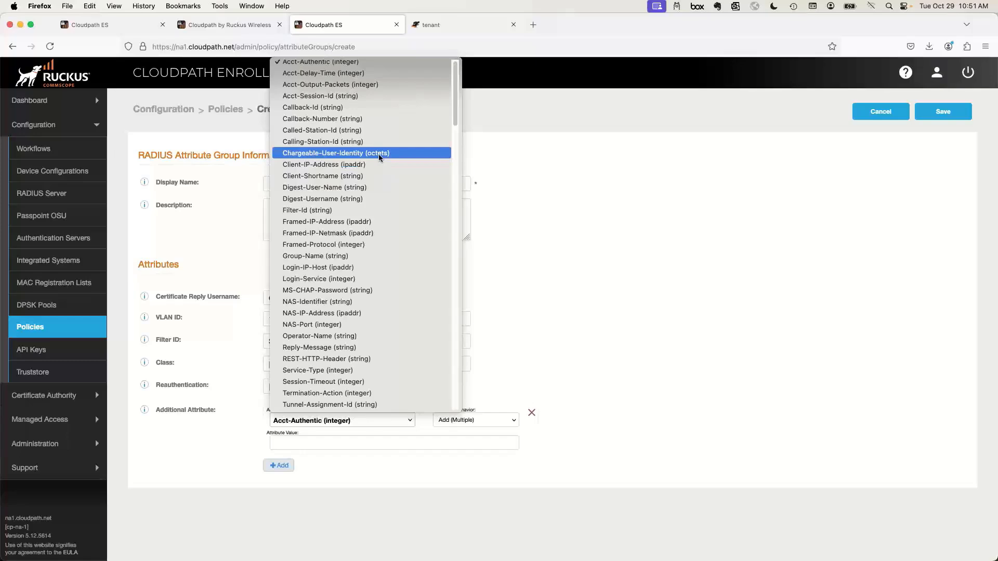
pyautogui.scroll(-10, 378, 158)
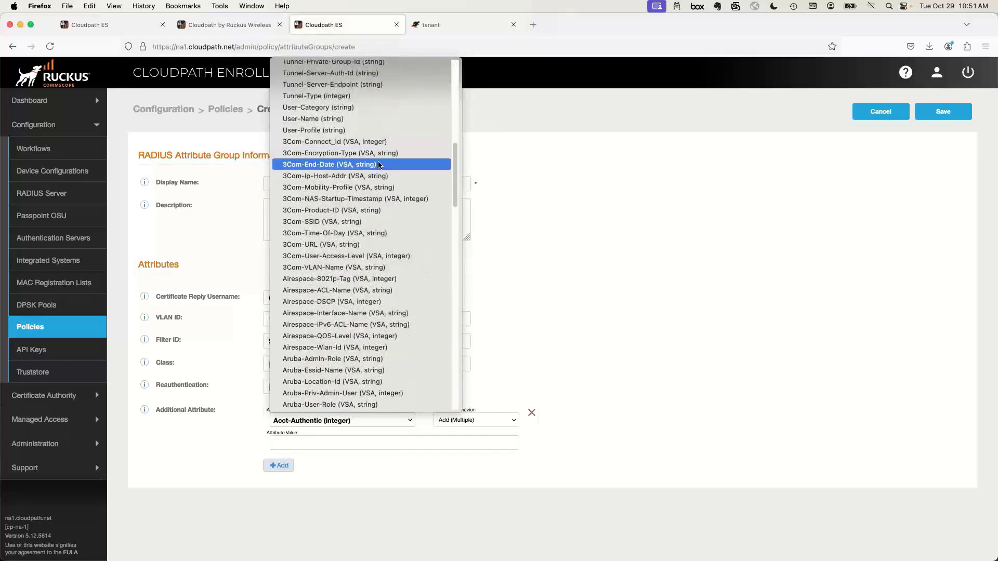
pyautogui.scroll(-5, 378, 164)
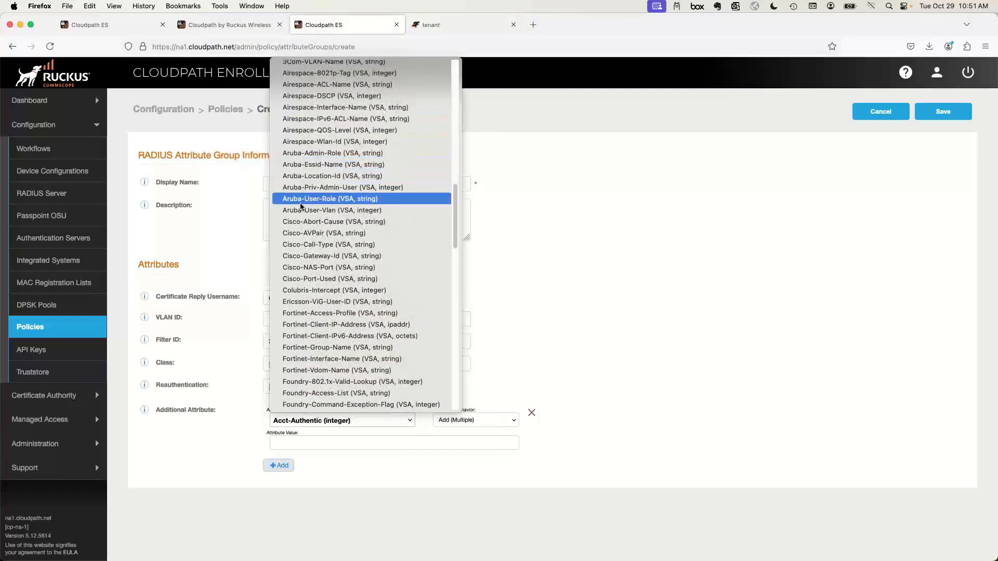
pyautogui.scroll(-5, 312, 213)
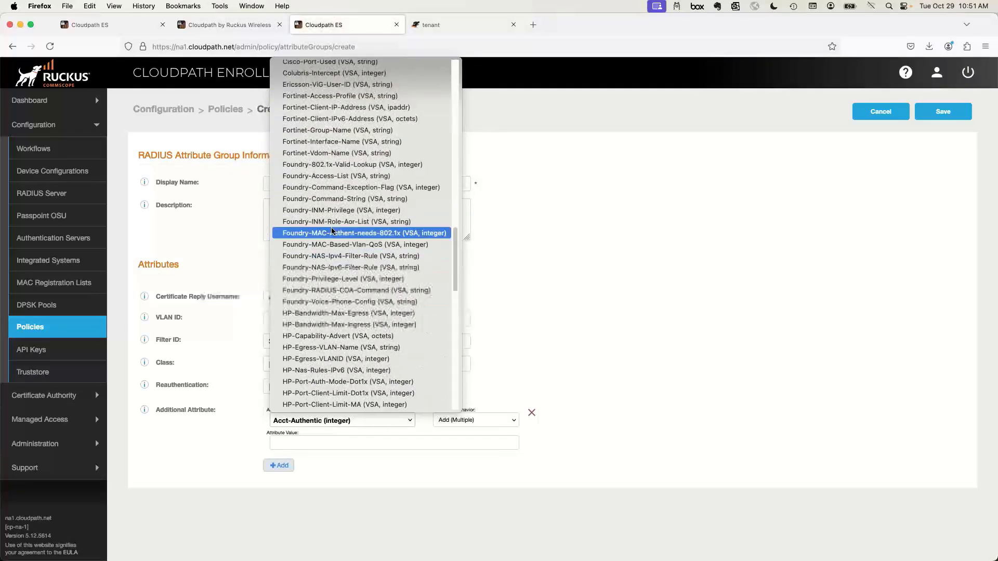
pyautogui.scroll(-20, 332, 231)
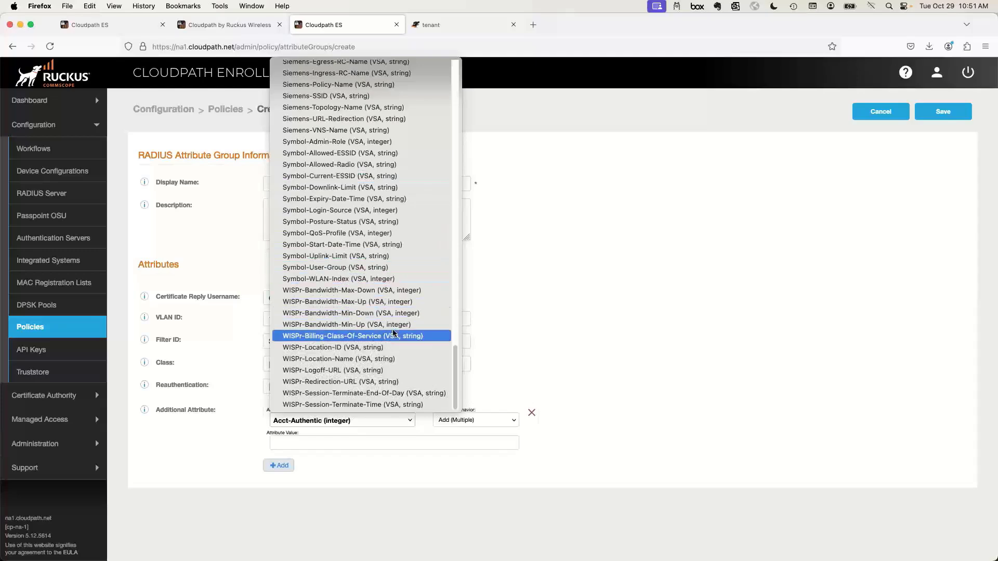
pyautogui.click(551, 255)
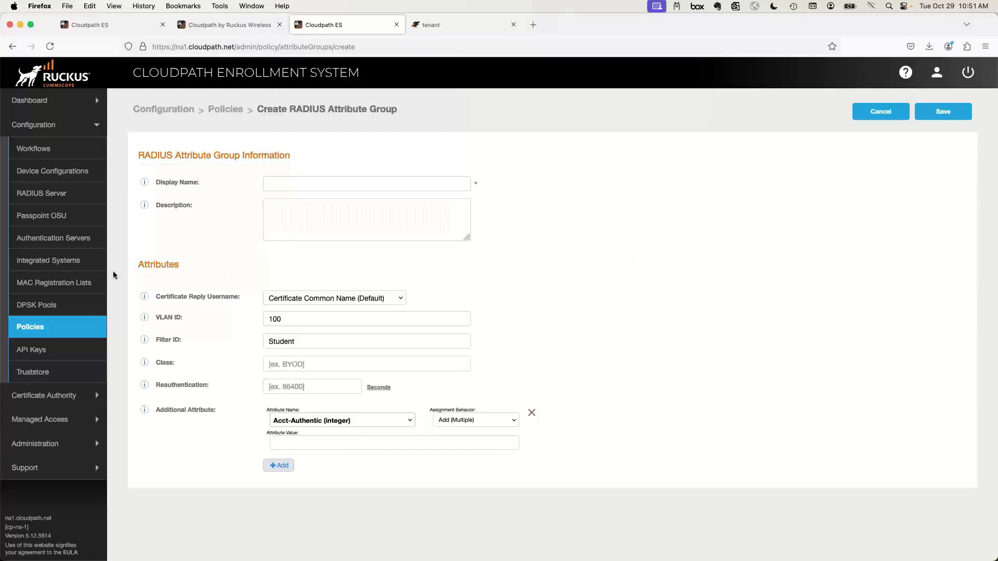
pyautogui.click(44, 198)
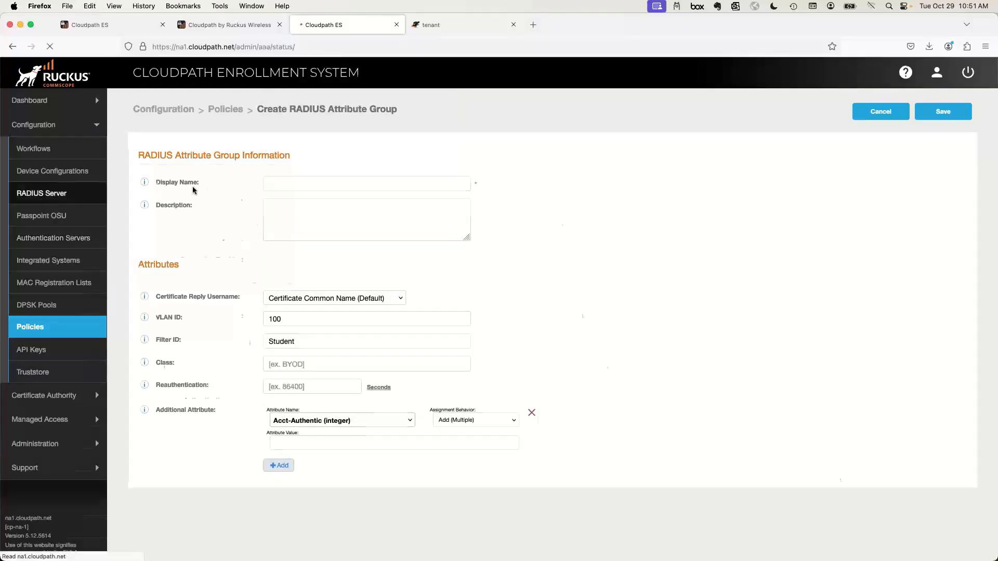
# Step: View the RADIUS Server's Attributes table, then return to the Policies list
pyautogui.click(333, 153)
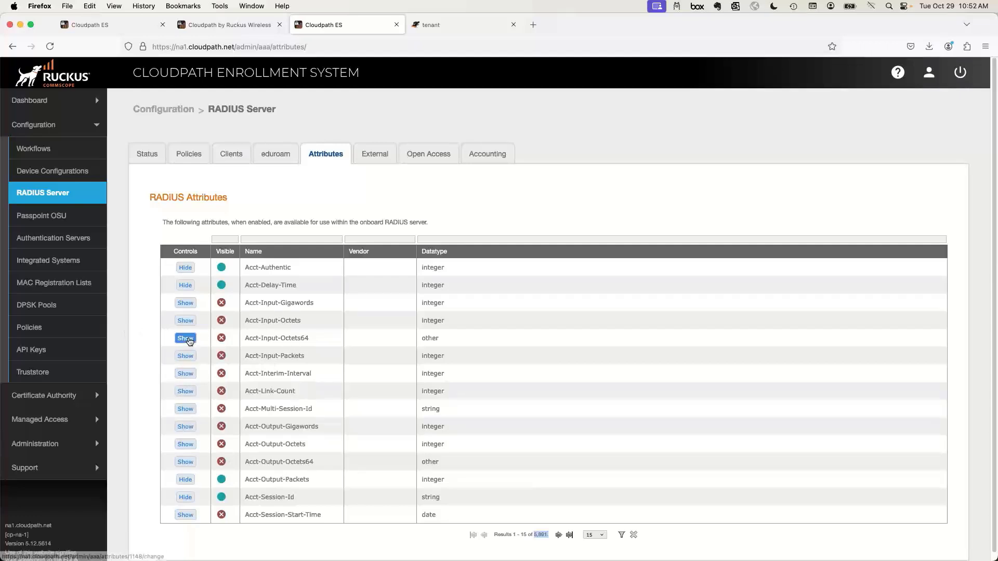
pyautogui.click(33, 330)
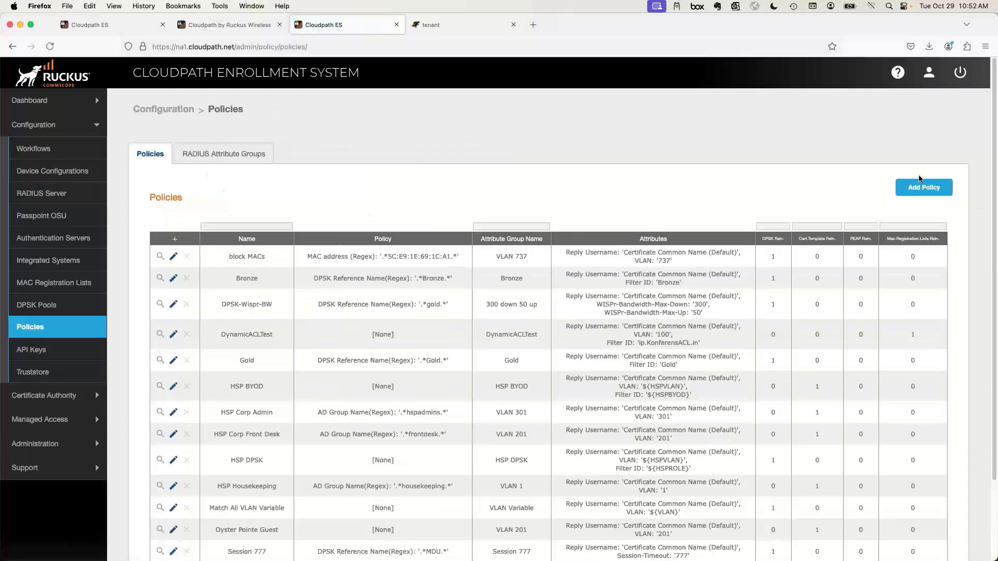
# Step: Start a new policy with NAS Identifier, RADIUS Client and DPSK Reference Name conditions, then view the 099 Gold portal
pyautogui.click(928, 189)
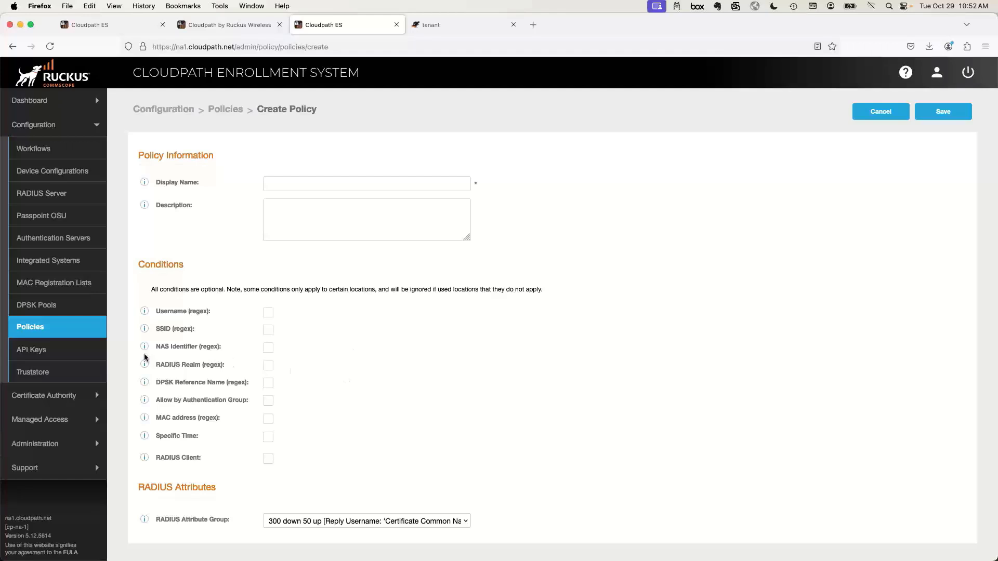
pyautogui.click(268, 348)
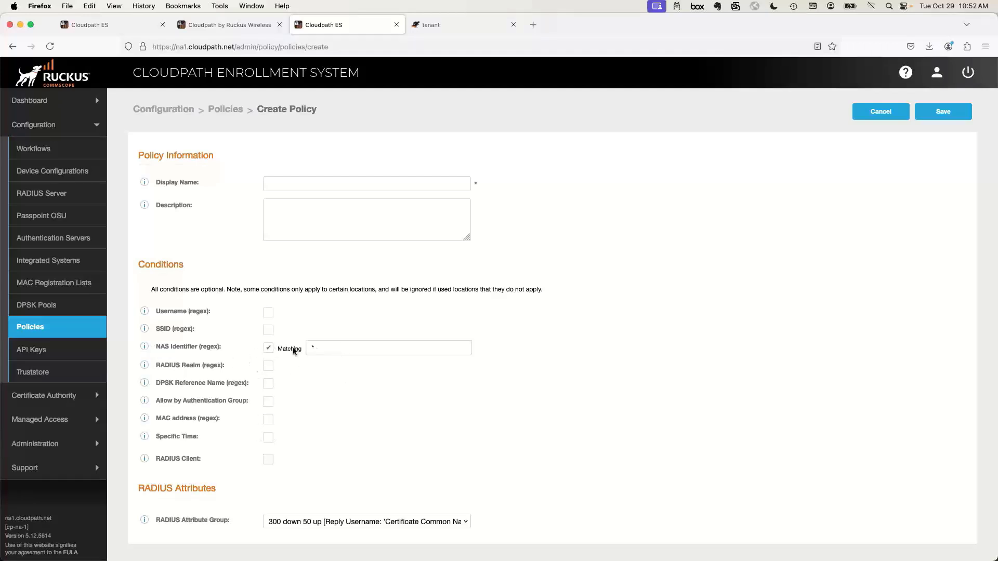
pyautogui.click(268, 460)
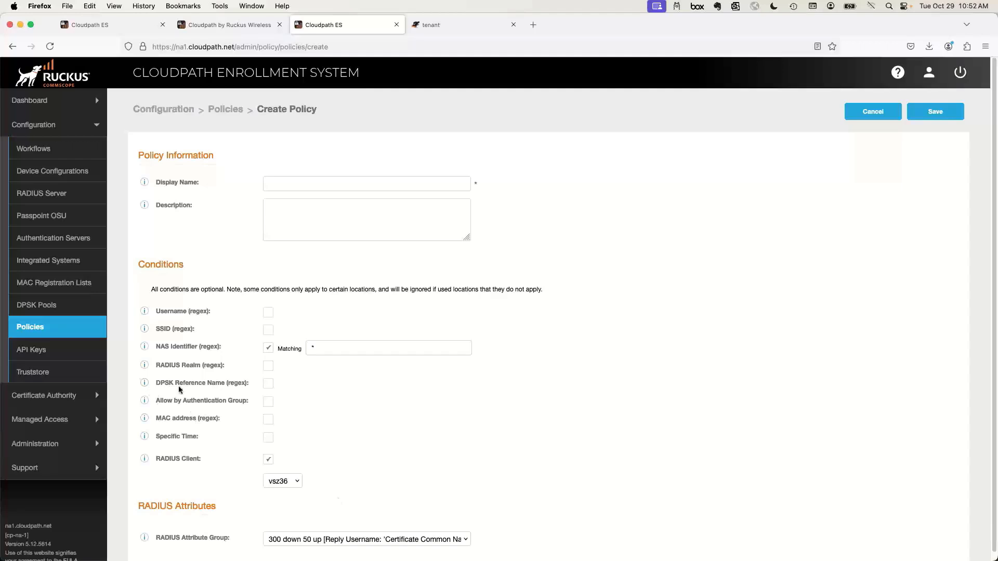
pyautogui.click(268, 384)
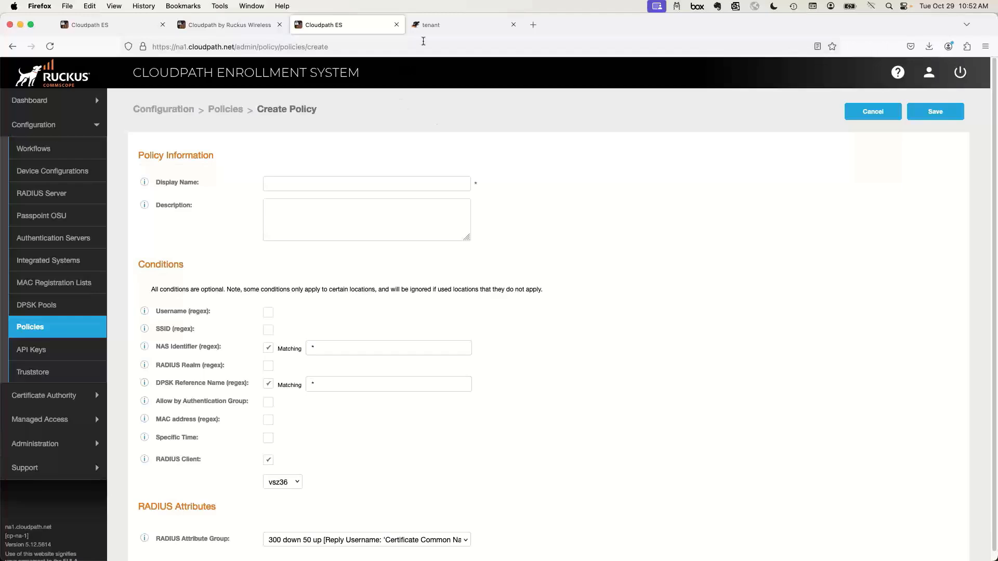
pyautogui.click(431, 26)
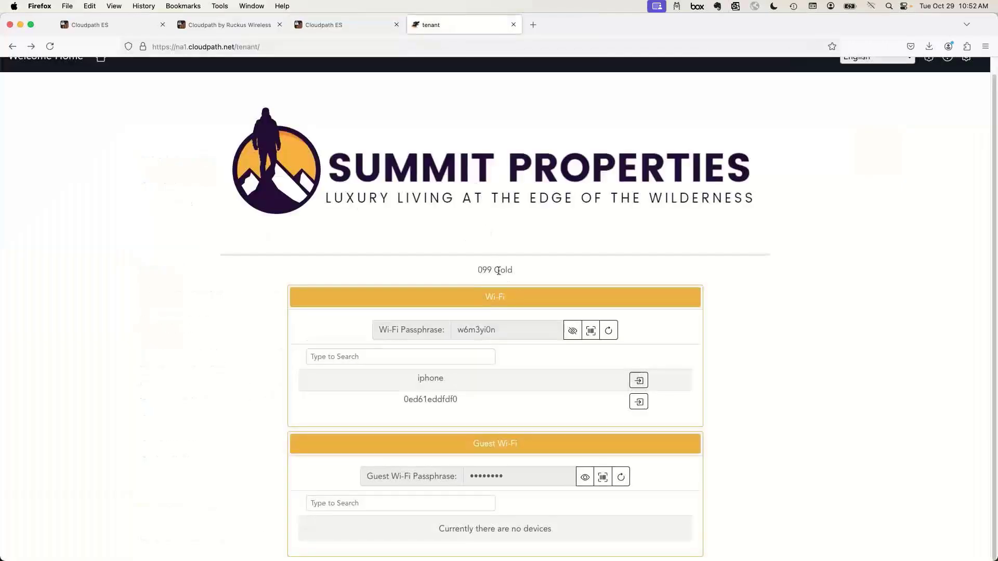
pyautogui.moveTo(494, 270); pyautogui.dragTo(513, 270)
pyautogui.click(479, 272)
pyautogui.doubleClick(500, 271)
# Step: Set the draft policy's DPSK Reference Name condition to match .*Gold
pyautogui.click(319, 25)
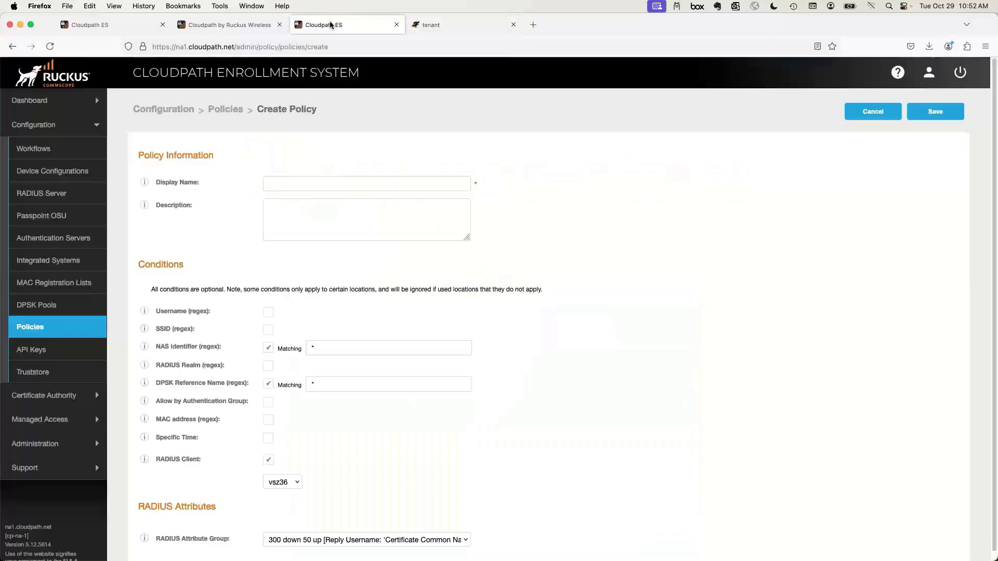
pyautogui.click(322, 387)
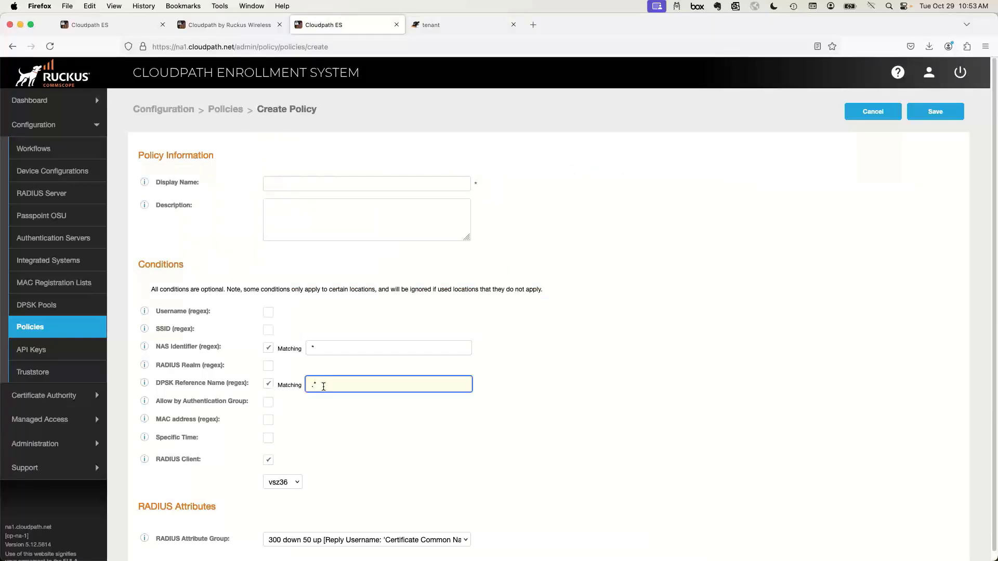
pyautogui.write('.*Gold.*')
pyautogui.scroll(-1, 471, 404)
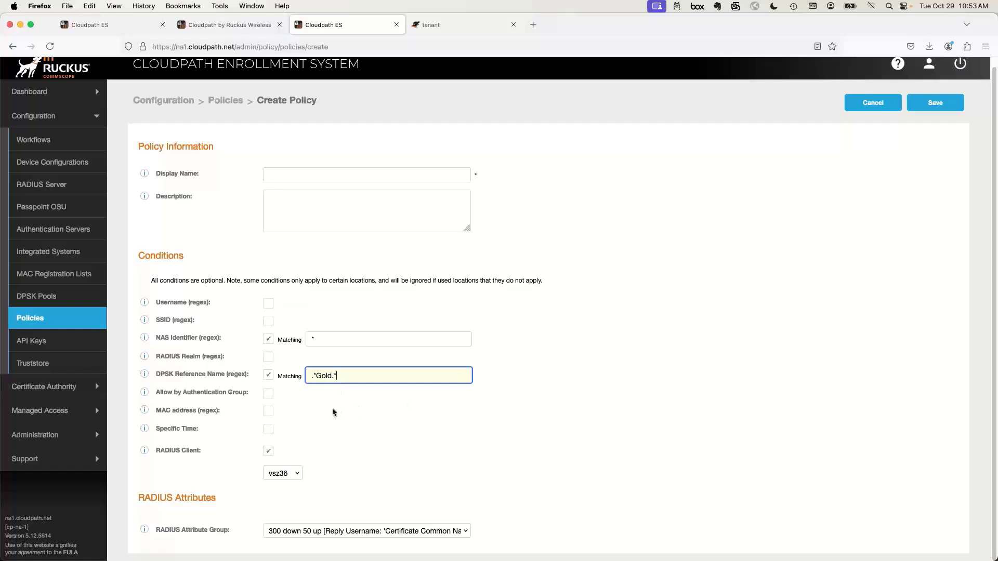
# Step: Add a Specific Time condition to the draft policy
pyautogui.click(267, 430)
pyautogui.scroll(-2, 312, 447)
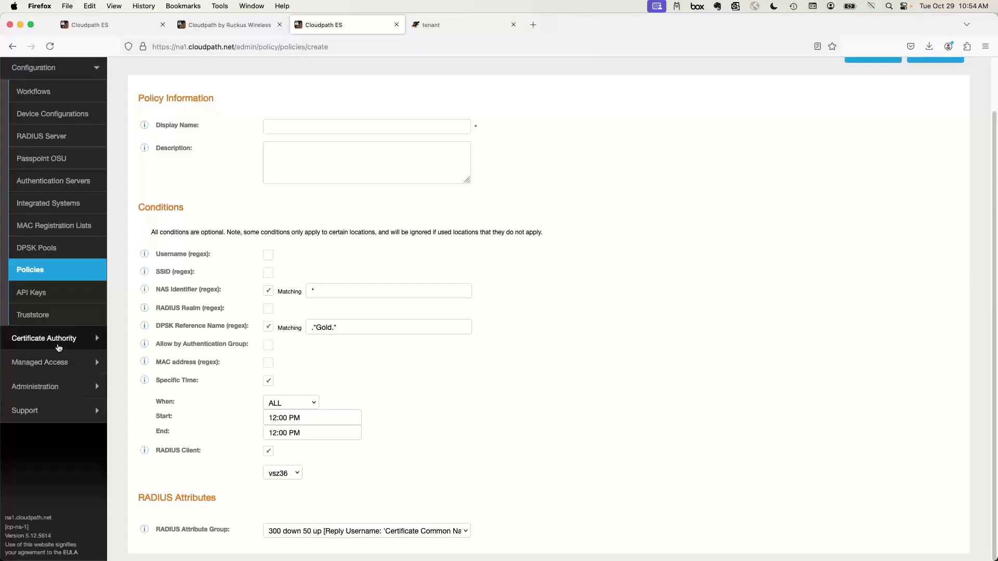
pyautogui.scroll(2, 52, 345)
pyautogui.scroll(-2, 58, 349)
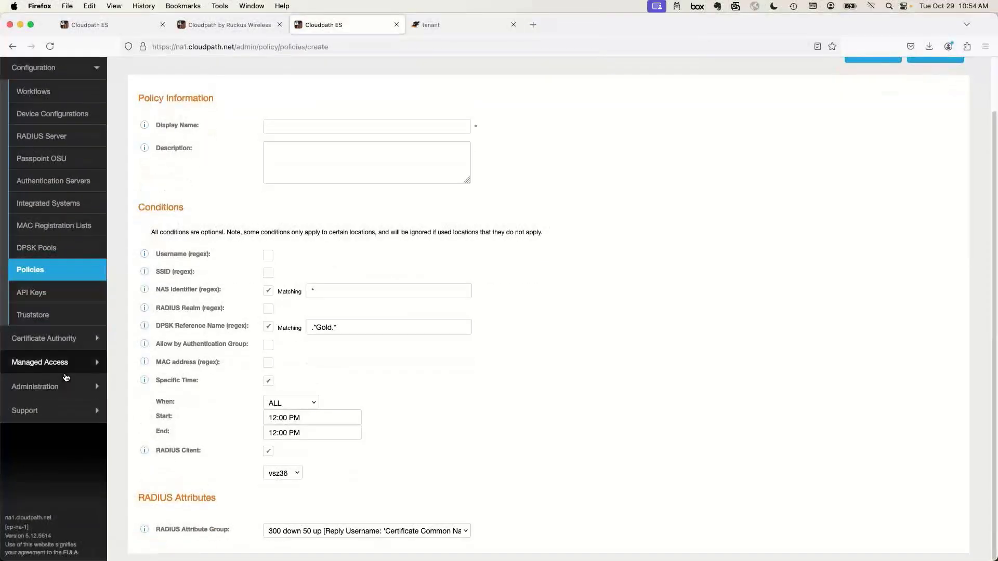
pyautogui.scroll(2, 60, 325)
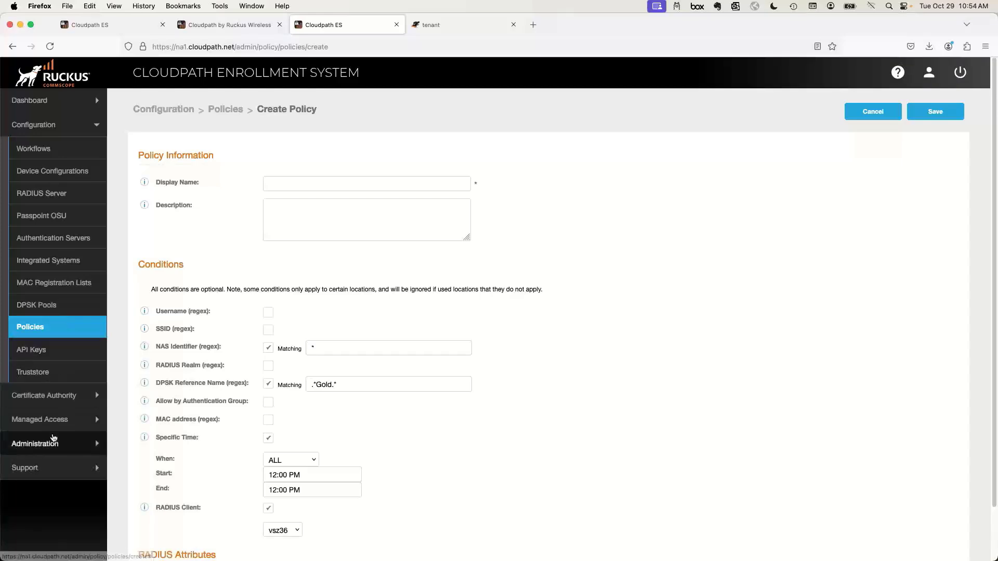
# Step: Return to the admin console's VLAN Assignments summary and expand the TACACS+ sidebar section
pyautogui.click(203, 29)
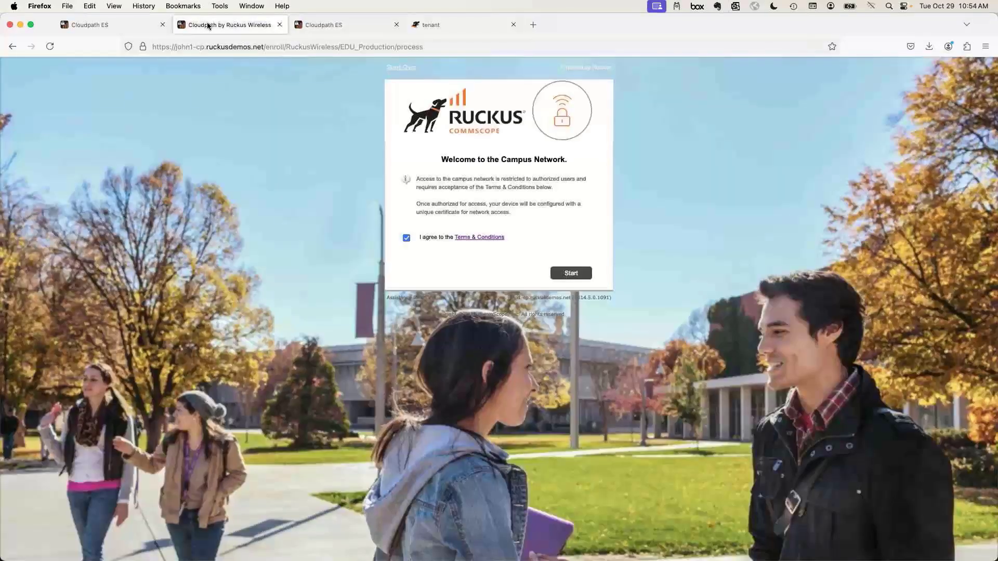
pyautogui.click(152, 27)
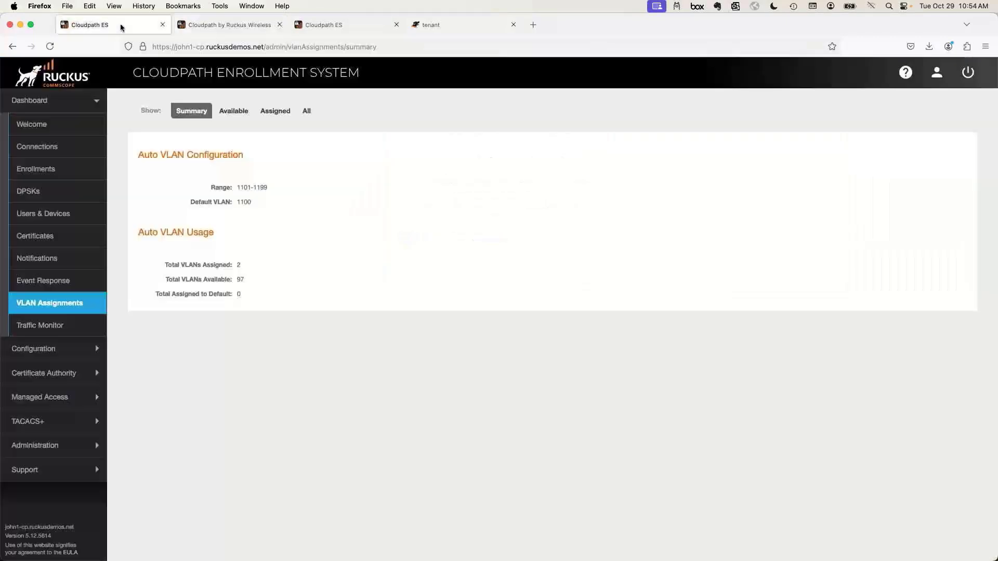
pyautogui.click(19, 422)
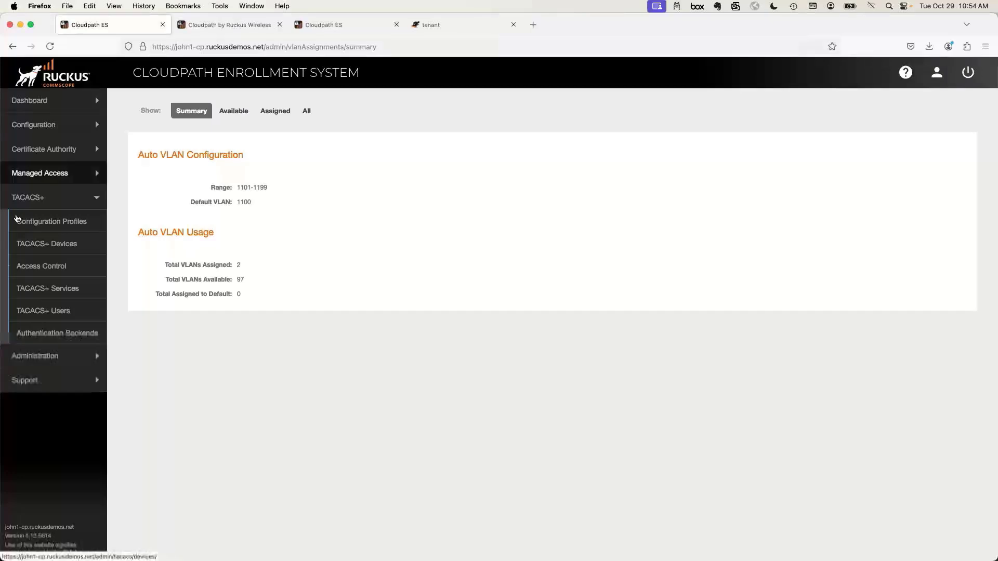
# Step: View the TACACS+ server status (Not Running, port 49, test_profile_1) and expand the Dashboard section
pyautogui.click(66, 228)
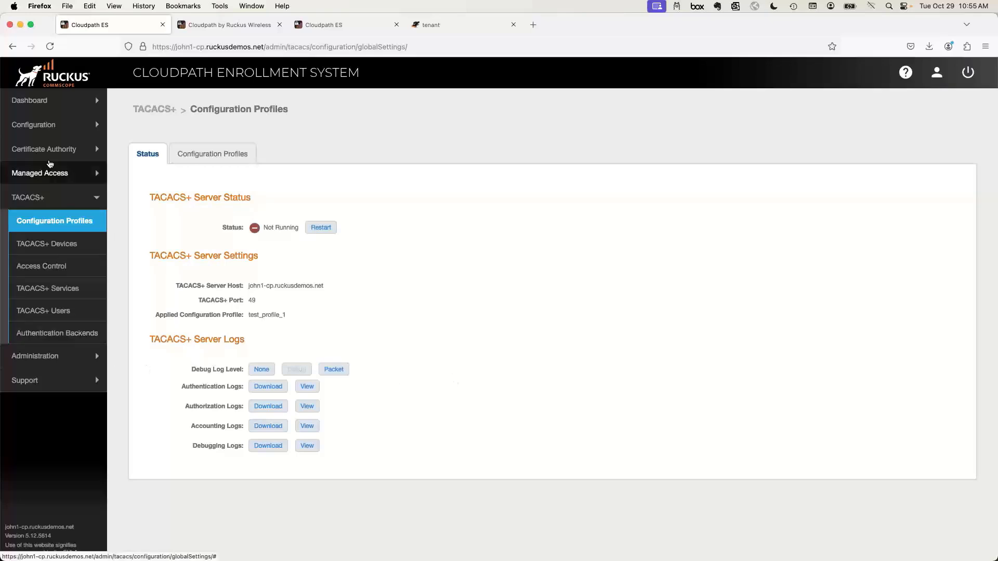
pyautogui.click(41, 102)
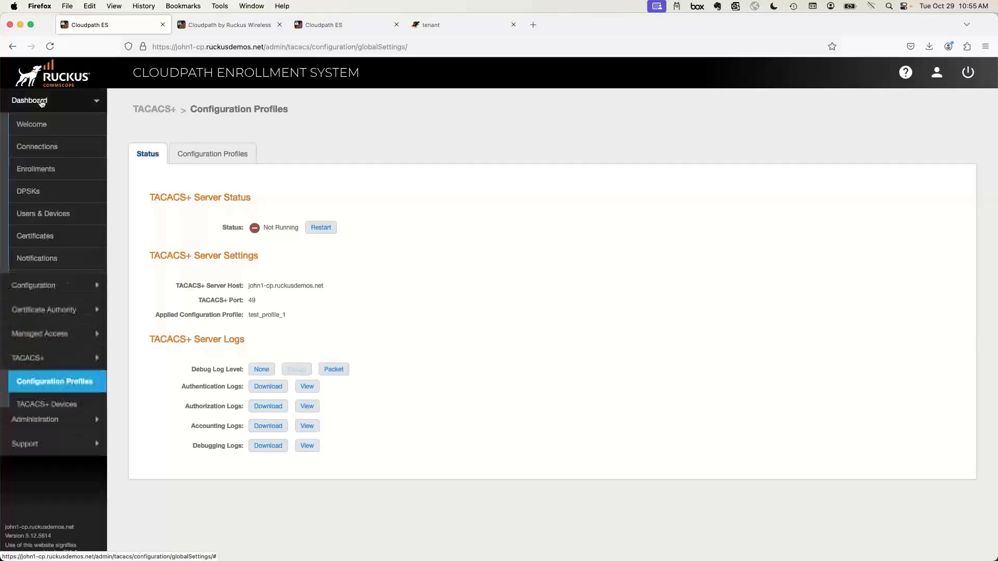